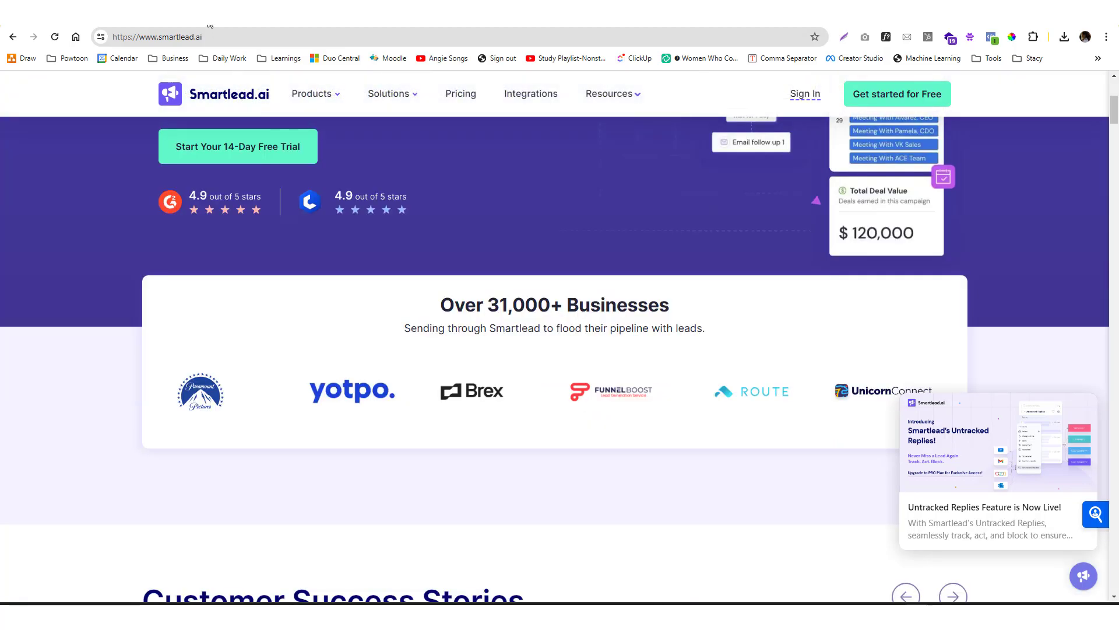
# Step: Glance over the app's email accounts list, then go back to the Smartlead marketing site
pyautogui.click(210, 25)
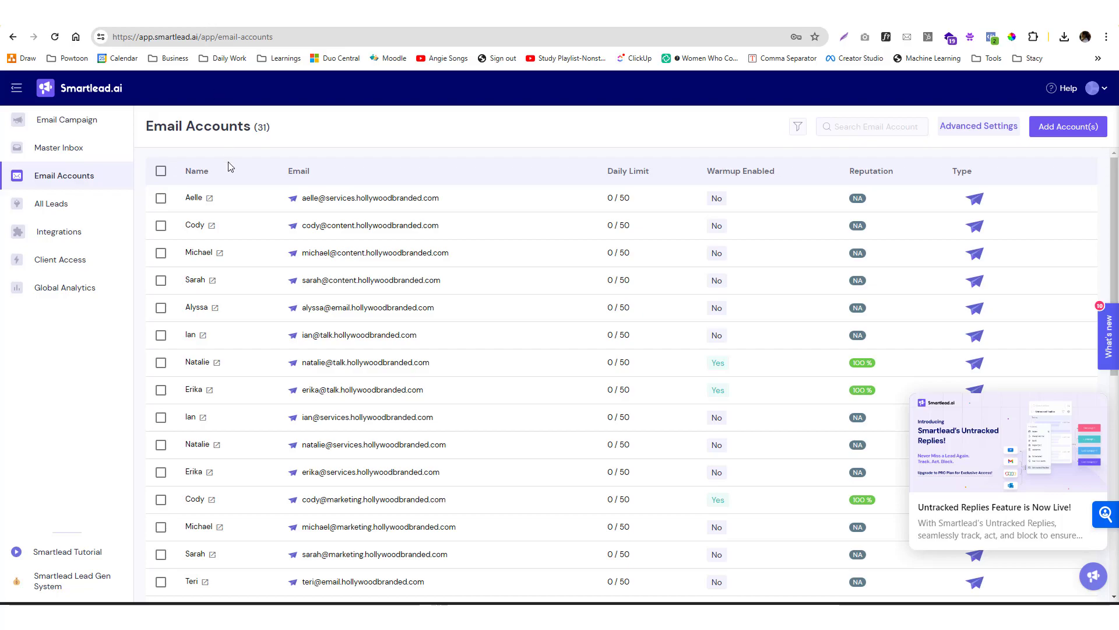
pyautogui.scroll(-5, 228, 169)
pyautogui.scroll(5, 227, 170)
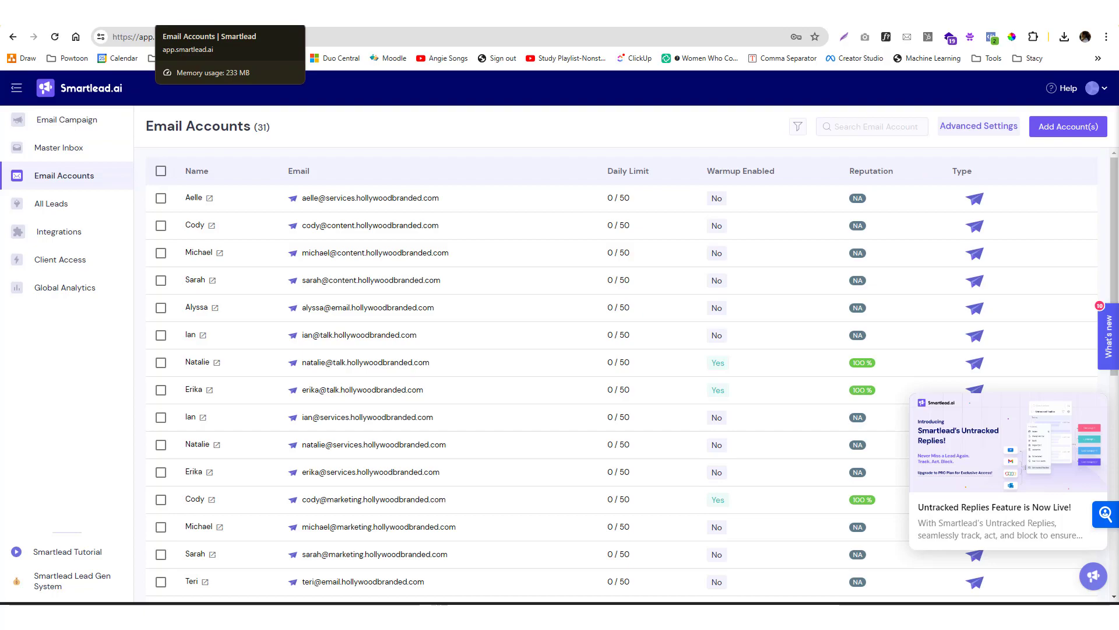
pyautogui.click(87, 12)
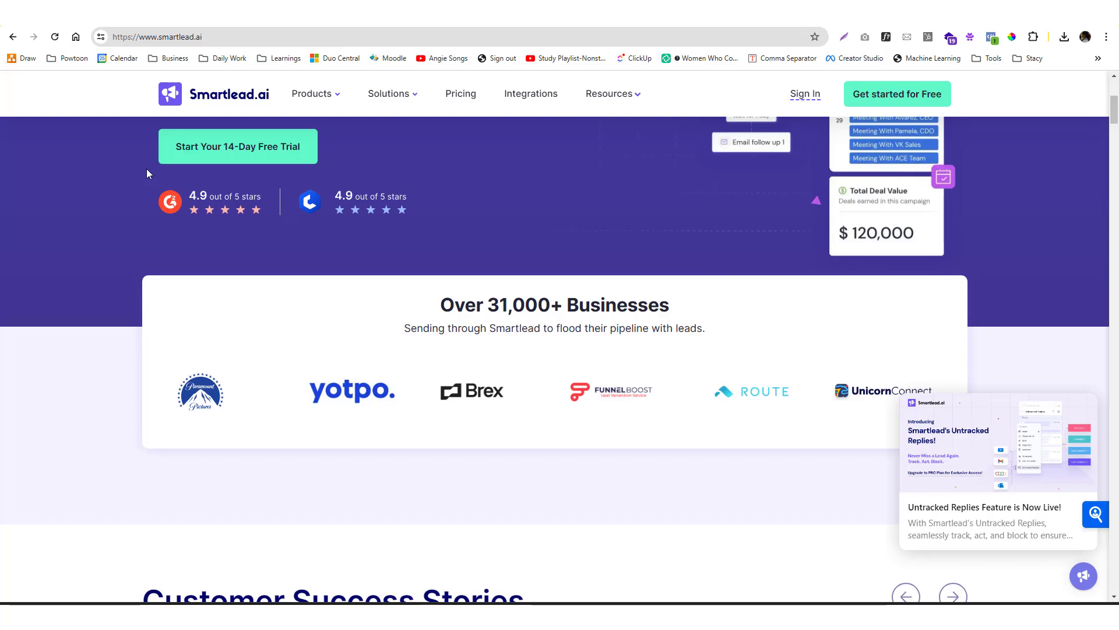
pyautogui.scroll(5, 145, 169)
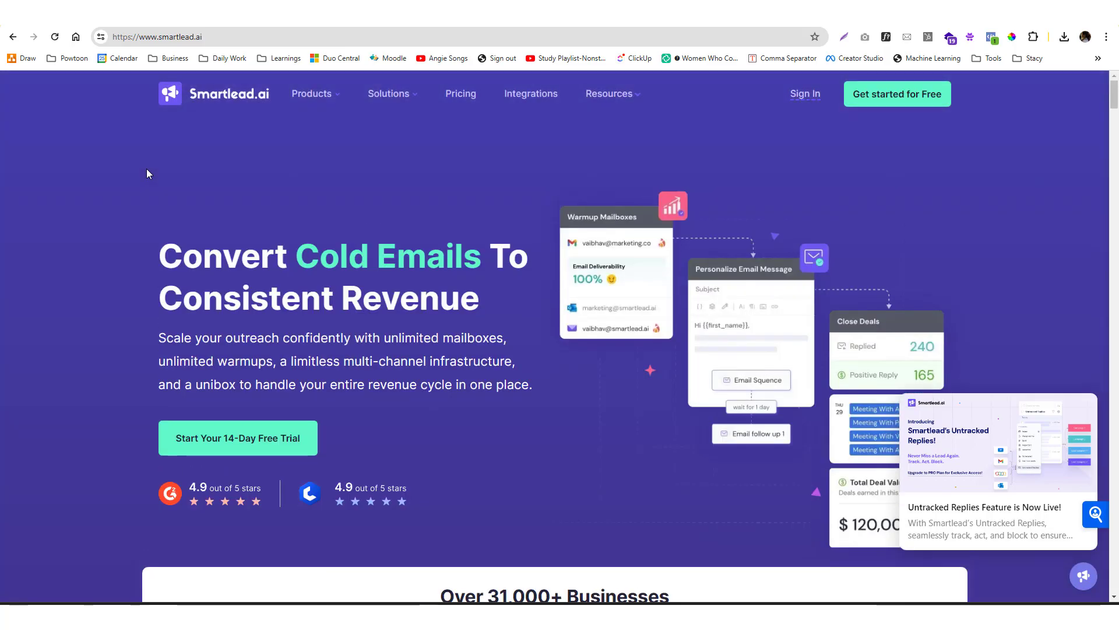
# Step: Browse the integration cards on the Integrations page, then return to the 31-account Email Accounts list
pyautogui.click(536, 96)
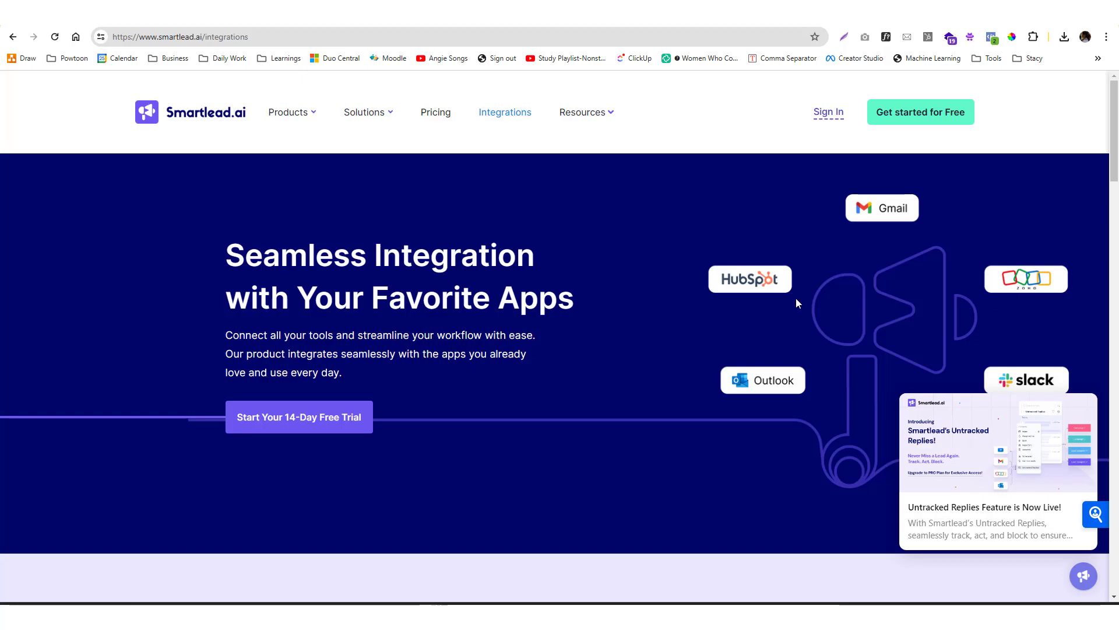
pyautogui.scroll(-5, 770, 293)
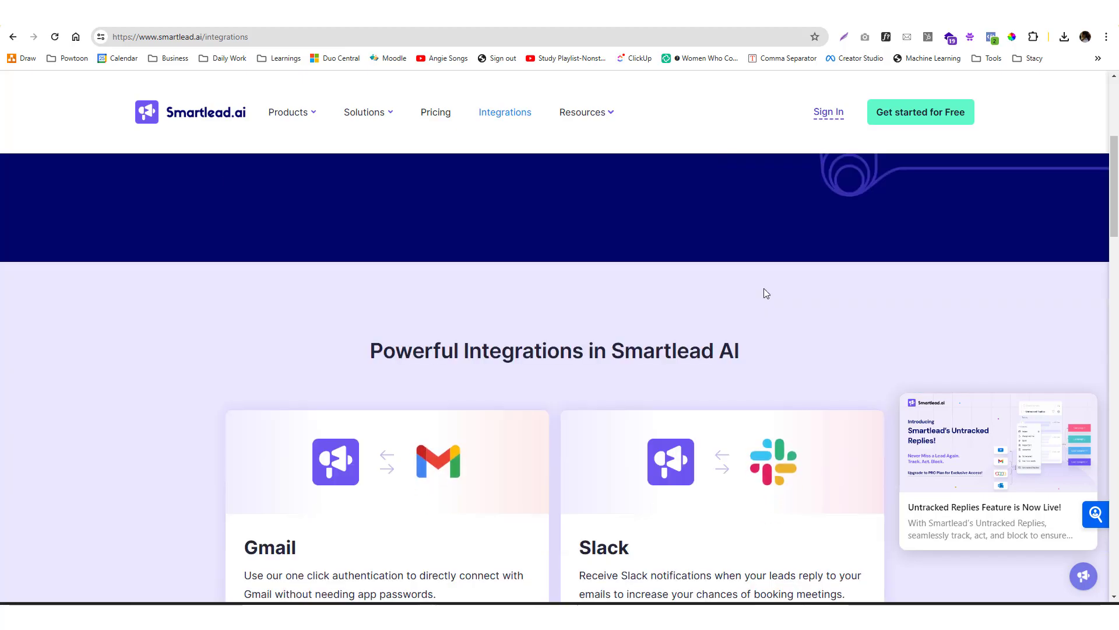
pyautogui.scroll(-5, 765, 289)
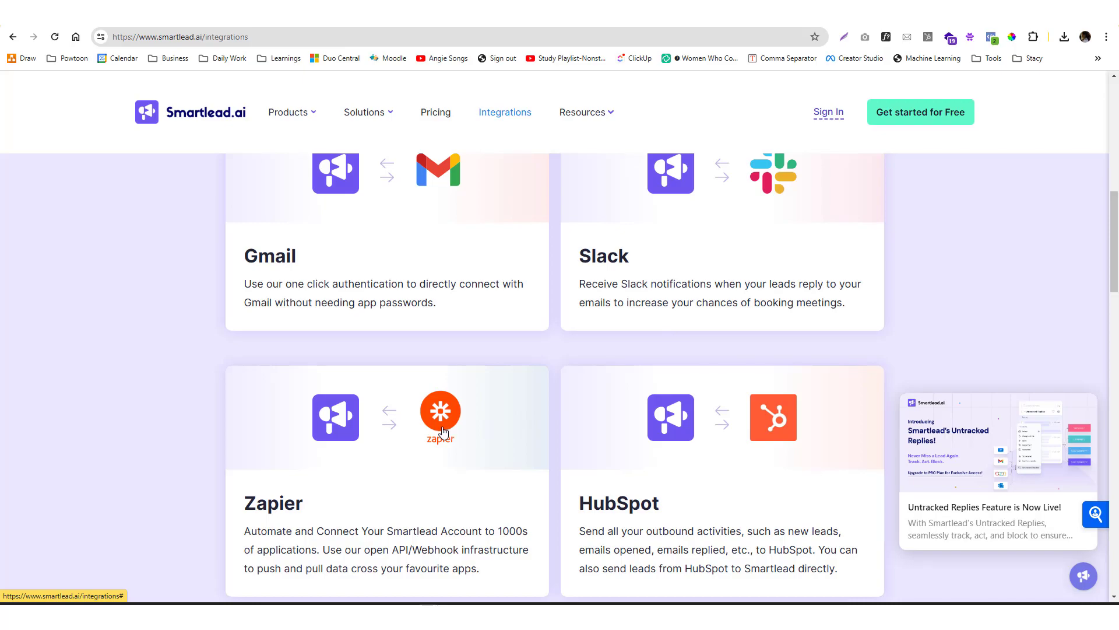
pyautogui.scroll(-5, 444, 432)
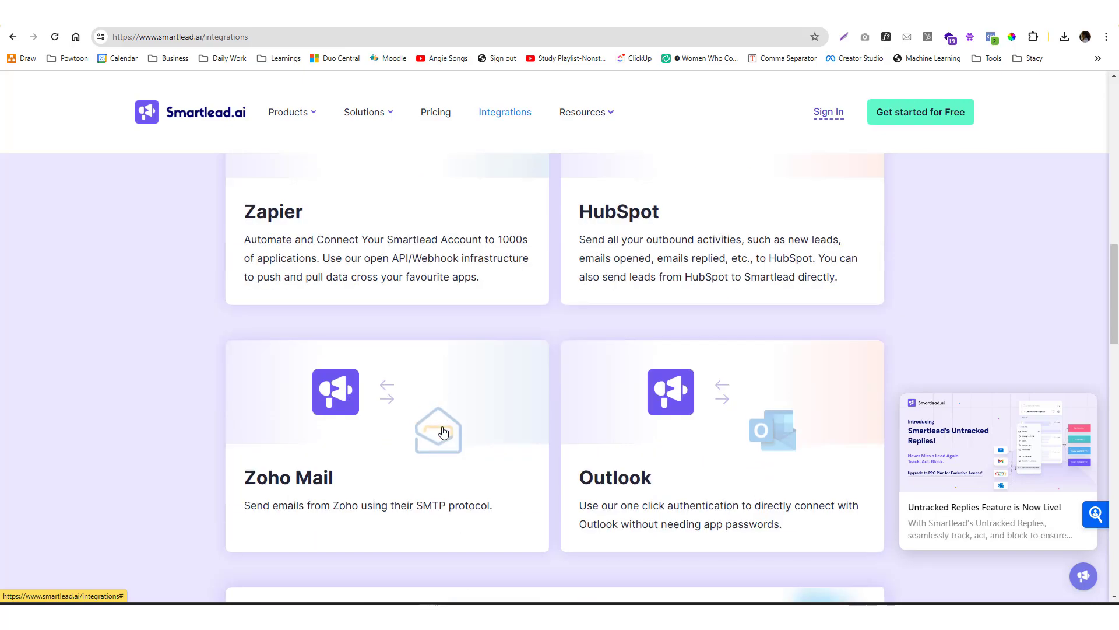
pyautogui.scroll(-5, 449, 419)
pyautogui.scroll(15, 462, 375)
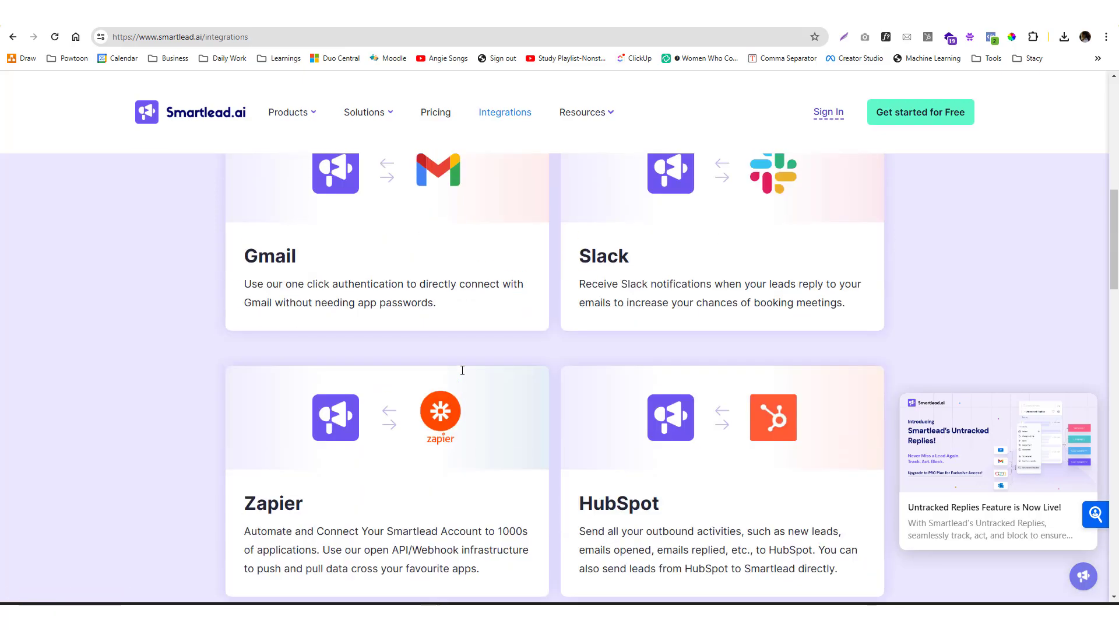
pyautogui.hotkey('ctrl', 'Tab')
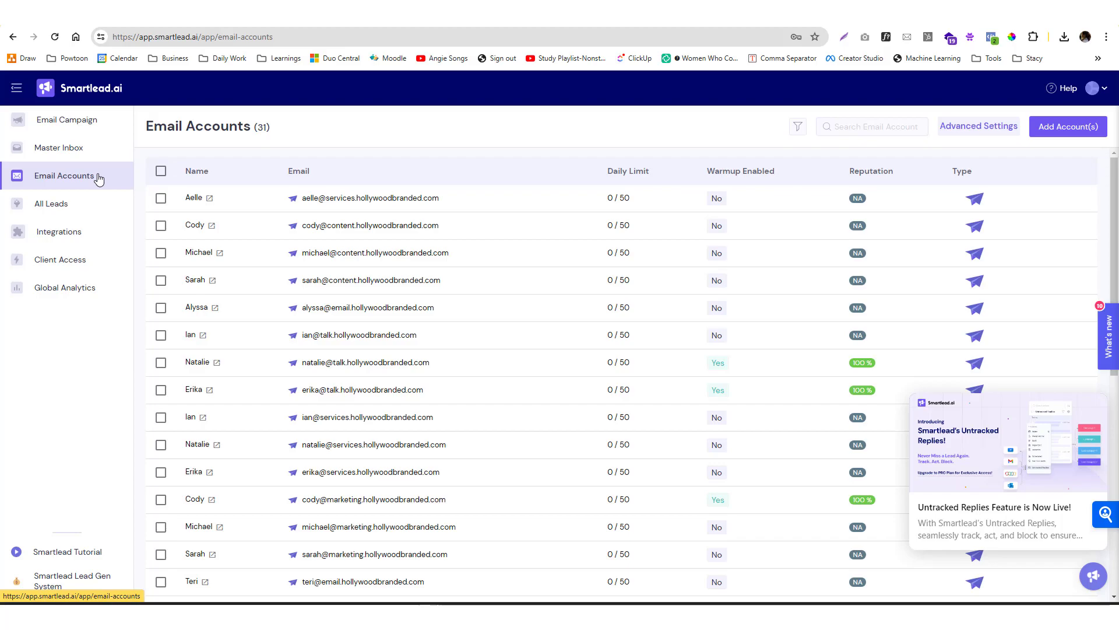
# Step: Start adding a sender via Add Account(s) to show the Email Provider choices
pyautogui.click(1067, 130)
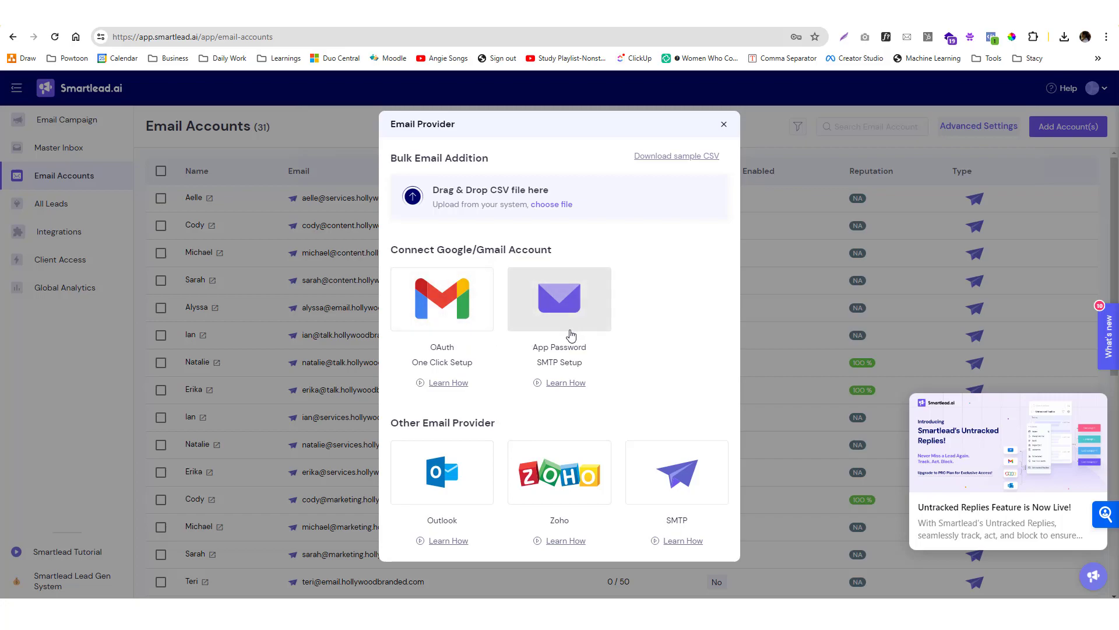
# Step: Choose App Password SMTP Setup and review the prefilled Gmail form (smtp.gmail.com 465, imap.gmail.com 993)
pyautogui.click(577, 297)
pyautogui.click(437, 202)
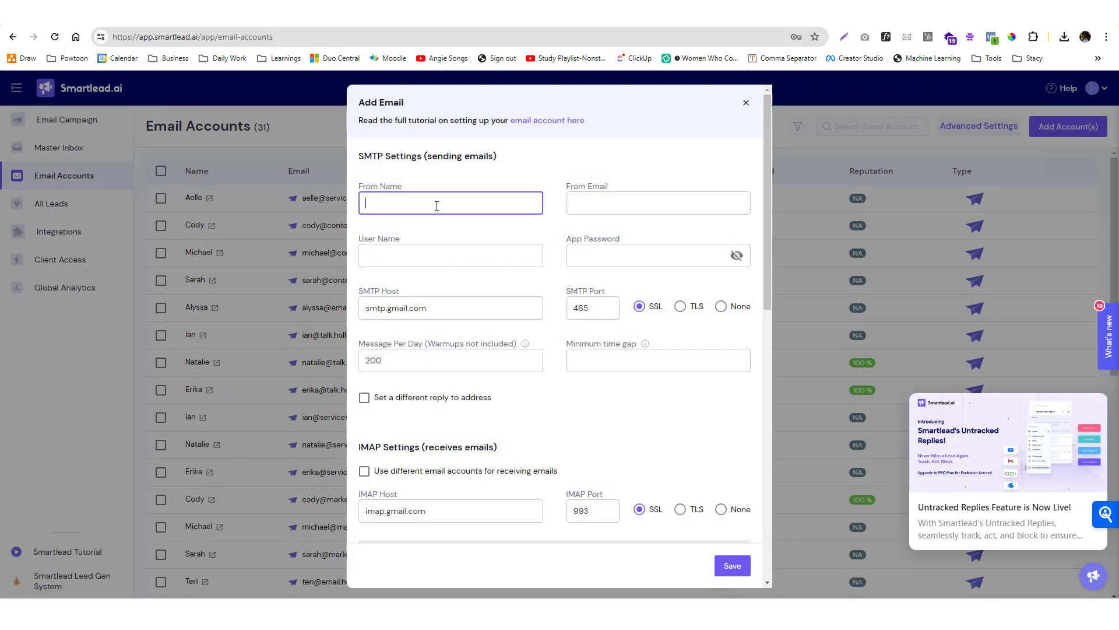
pyautogui.click(440, 248)
pyautogui.scroll(-10, 500, 373)
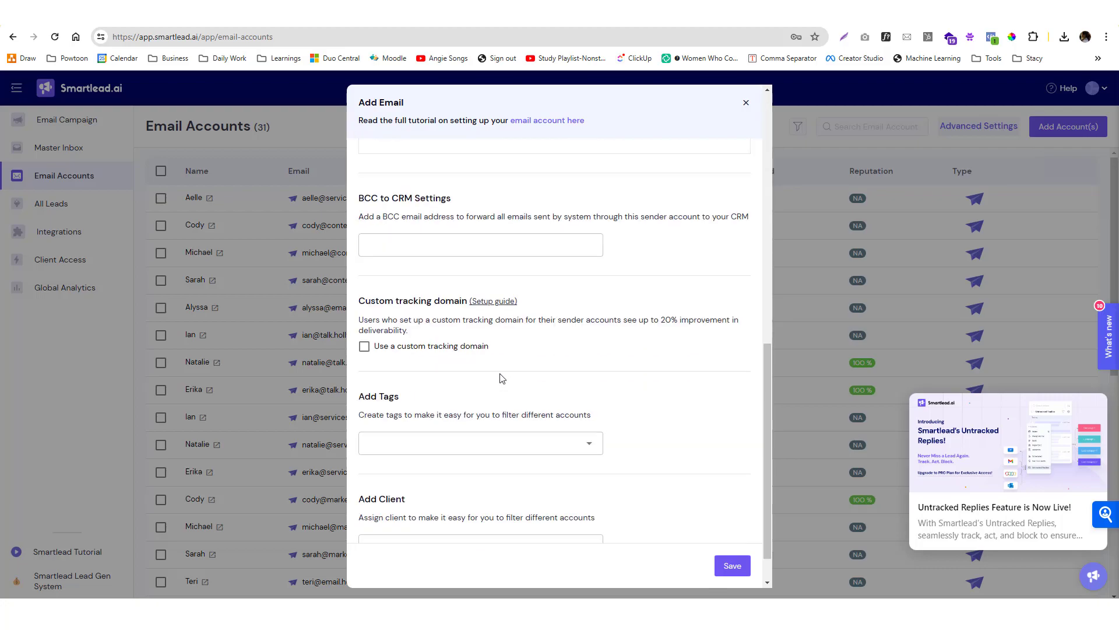
pyautogui.scroll(10, 500, 378)
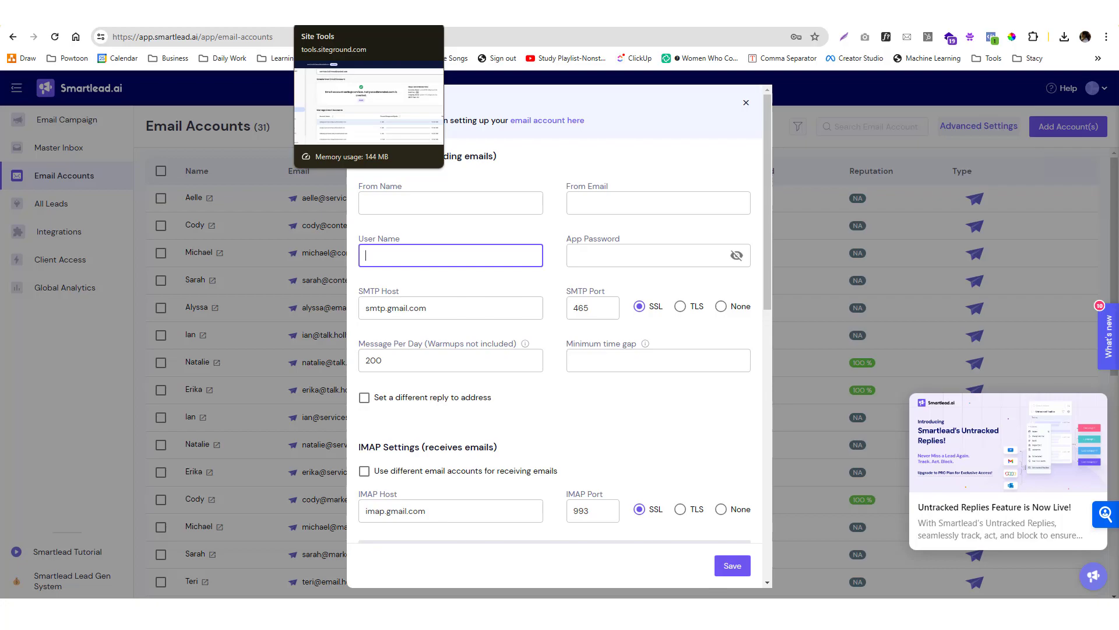
pyautogui.click(349, 11)
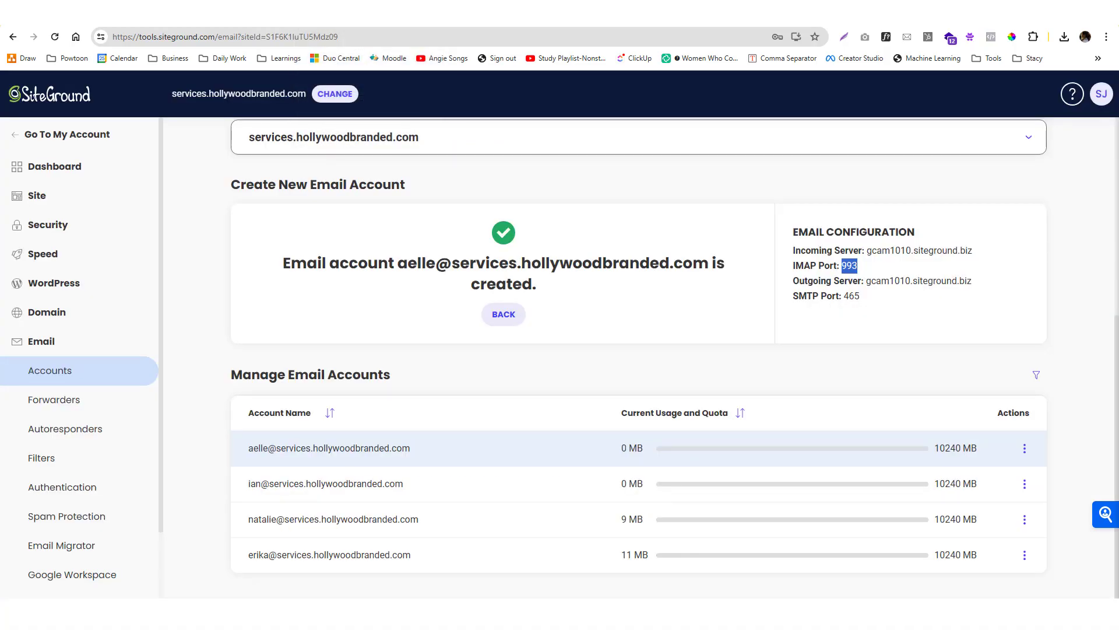
pyautogui.scroll(5, 207, 246)
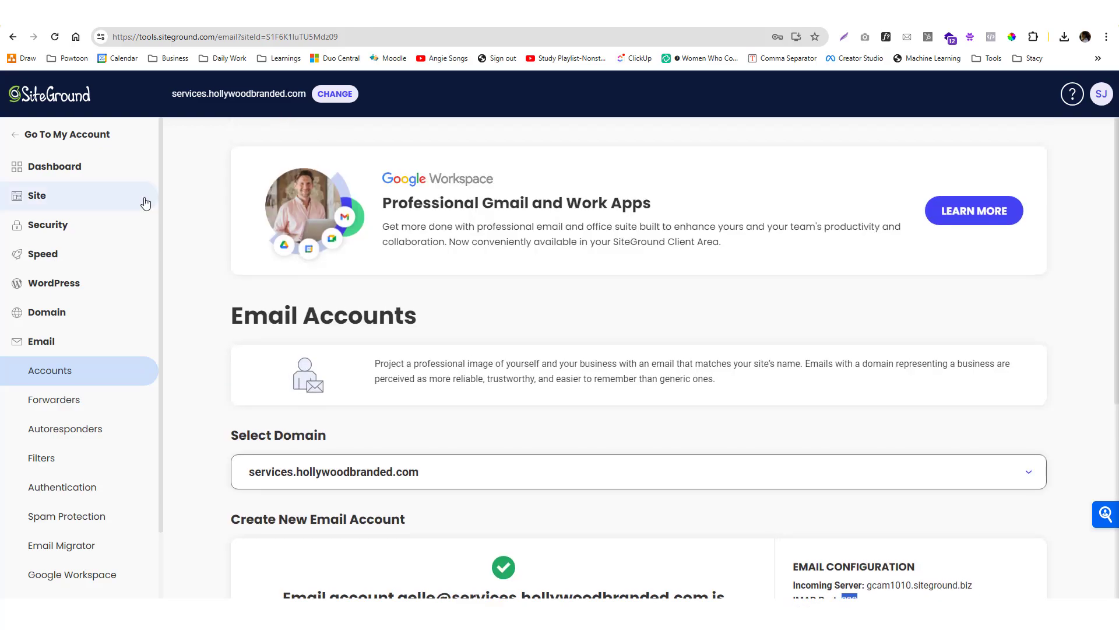
pyautogui.rightClick(68, 102)
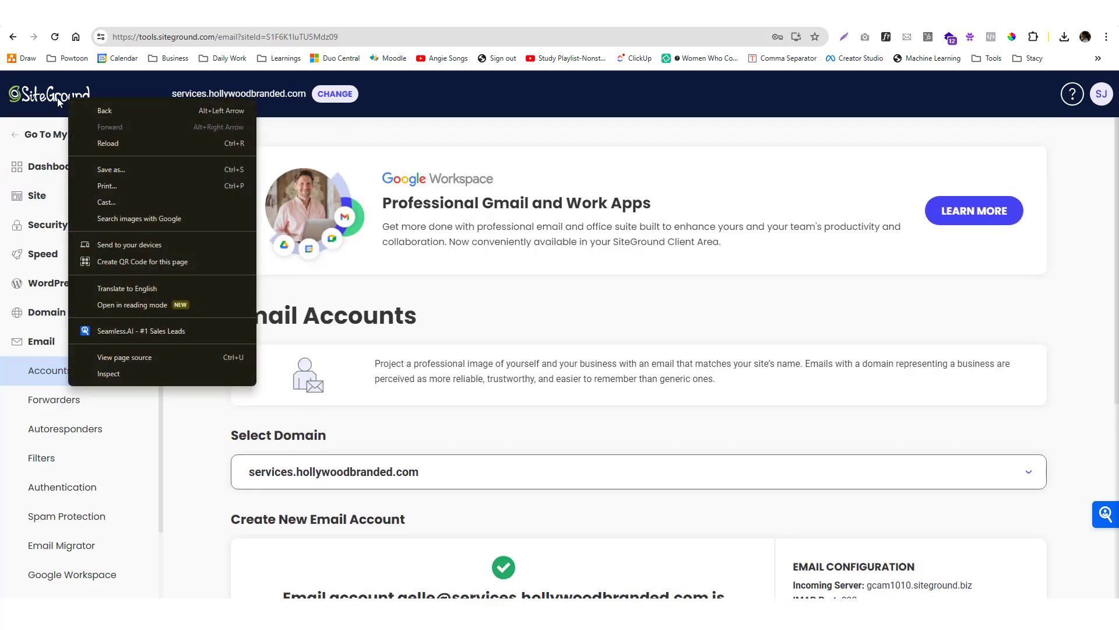
pyautogui.click(174, 94)
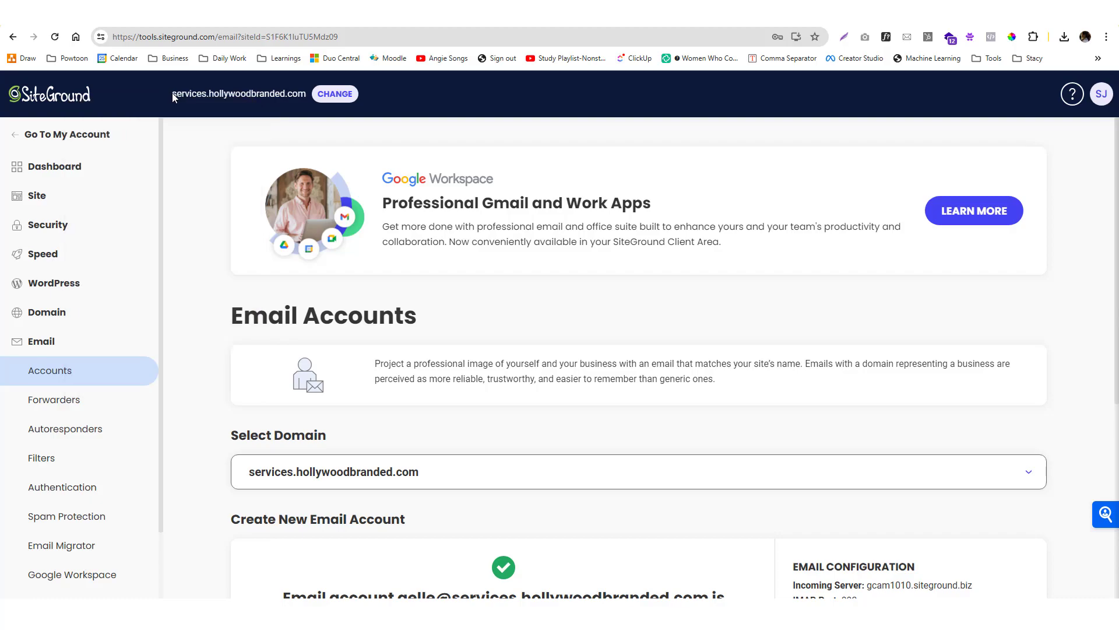
pyautogui.moveTo(185, 94); pyautogui.dragTo(280, 94)
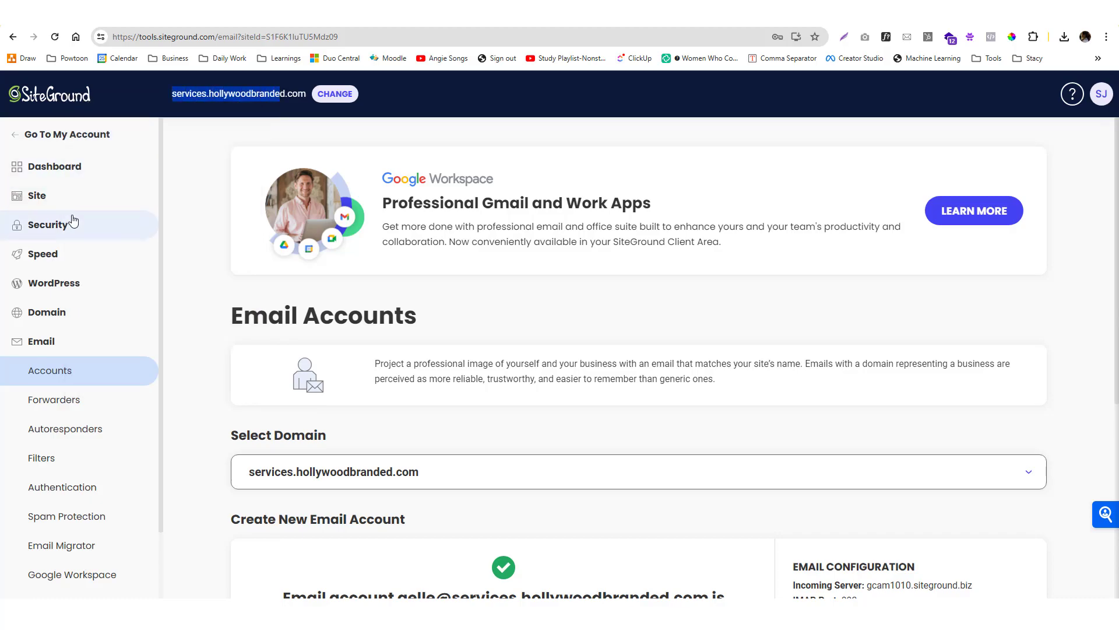
# Step: Search Site Tools for 'domain' and open the Subdomains tool
pyautogui.hotkey('ctrl', 'k')
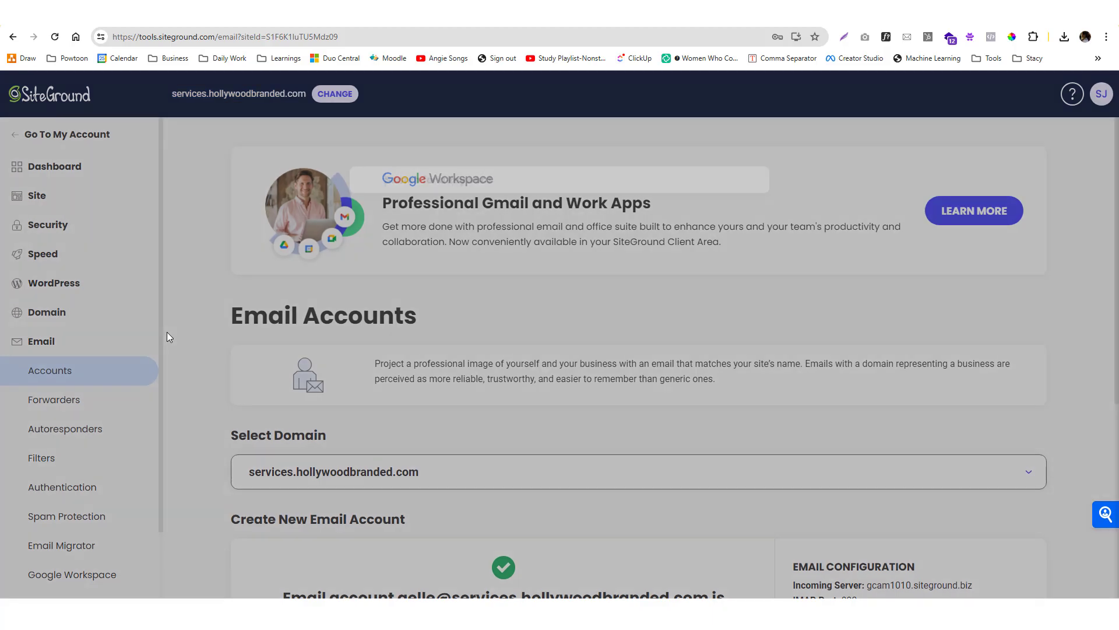
pyautogui.write('add d')
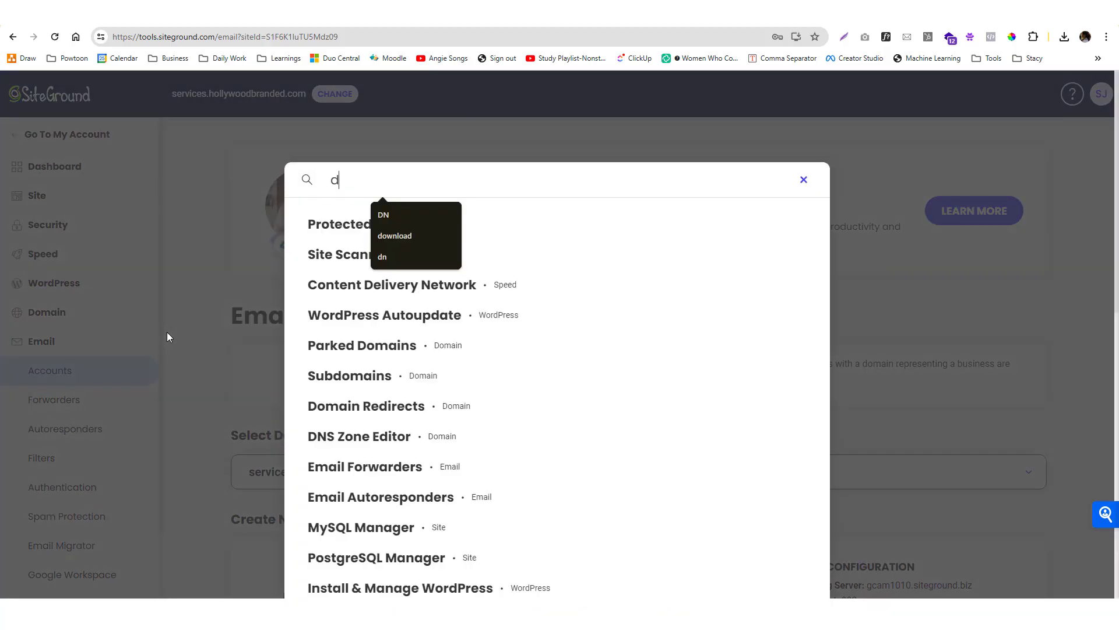
pyautogui.press('BackSpace')
pyautogui.press('BackSpace')
pyautogui.hotkey('ctrl', 'a')
pyautogui.write('domain')
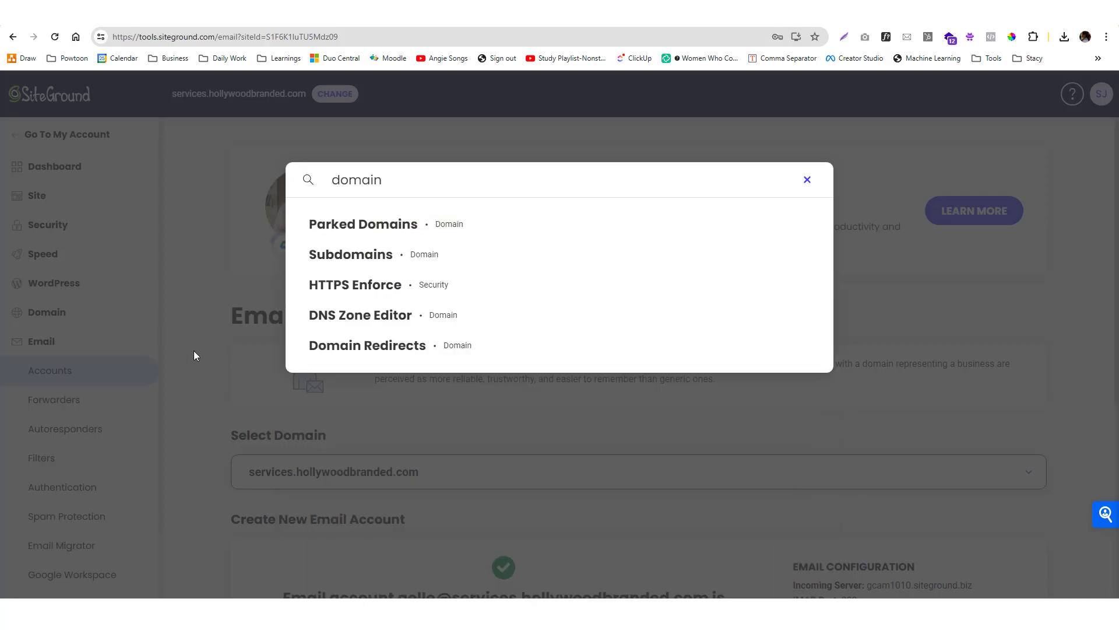
pyautogui.click(339, 265)
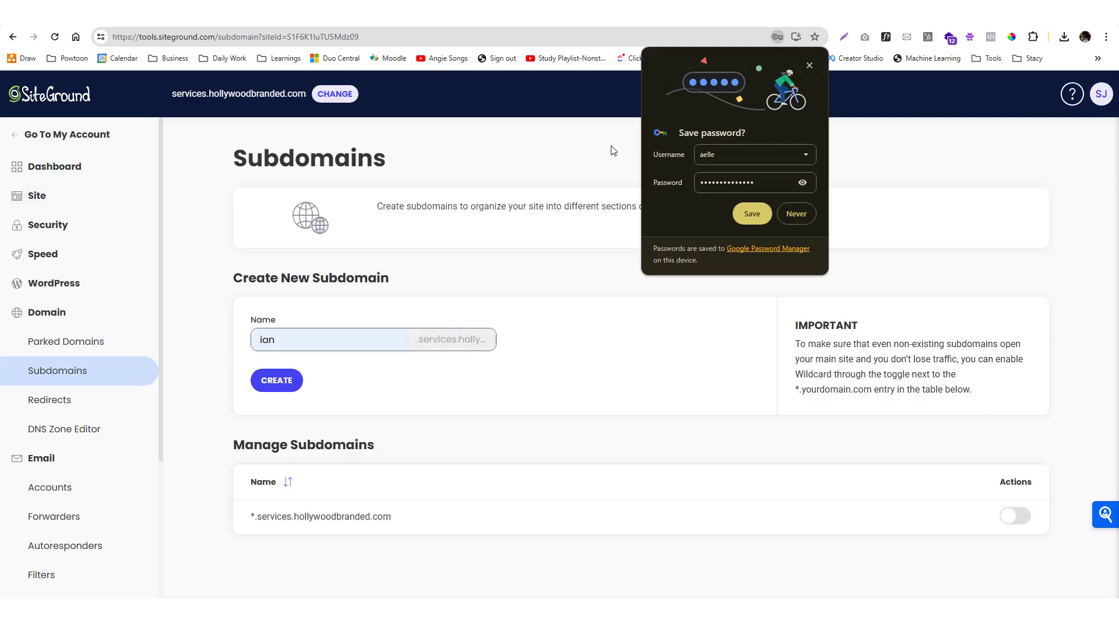
# Step: Dismiss the save-password prompt and begin a new subdomain under services.hollywoodbranded.com
pyautogui.click(808, 65)
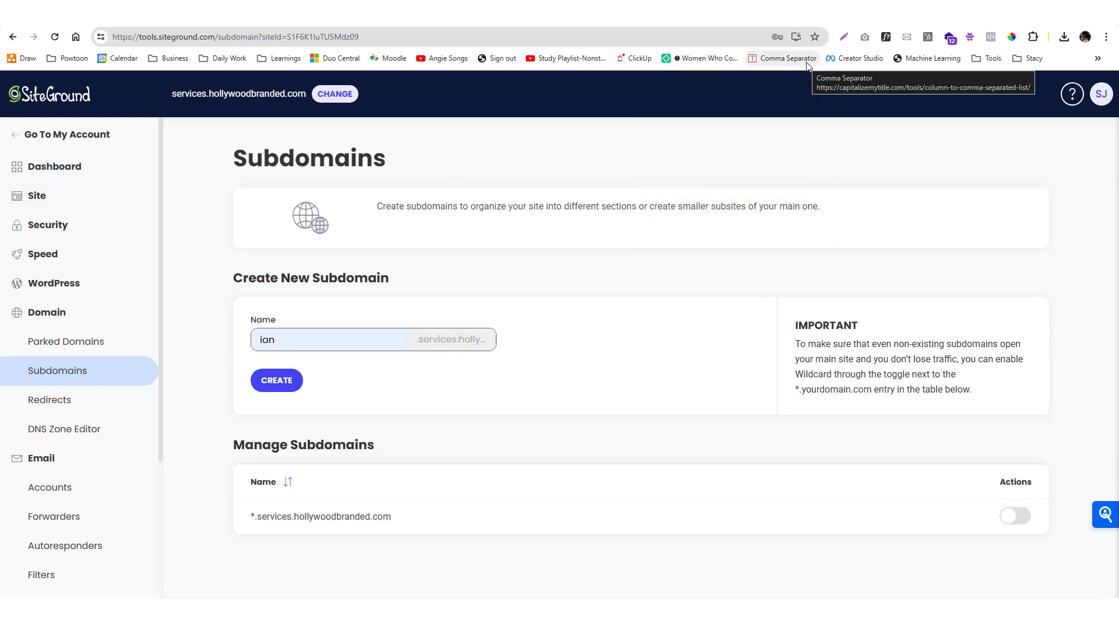
pyautogui.click(311, 337)
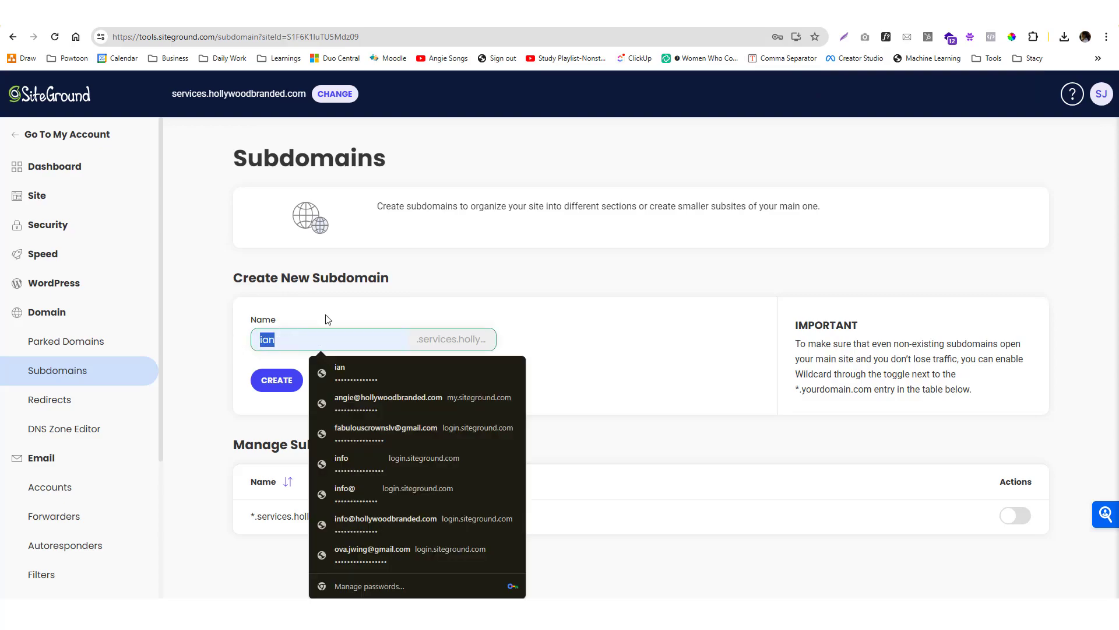
pyautogui.press('Escape')
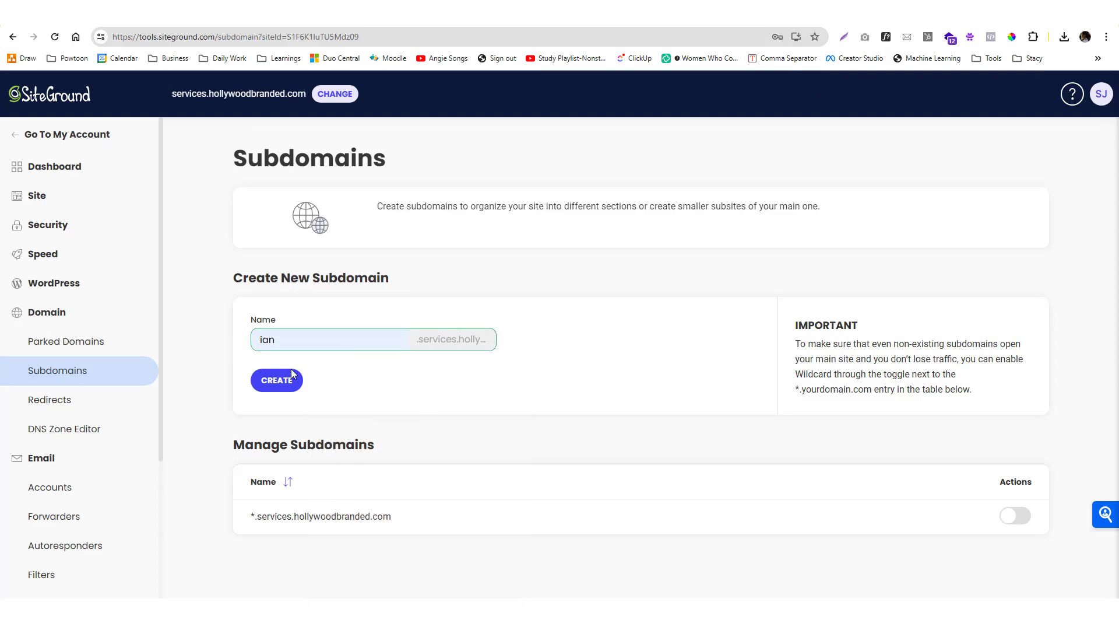
pyautogui.scroll(-3, 56, 290)
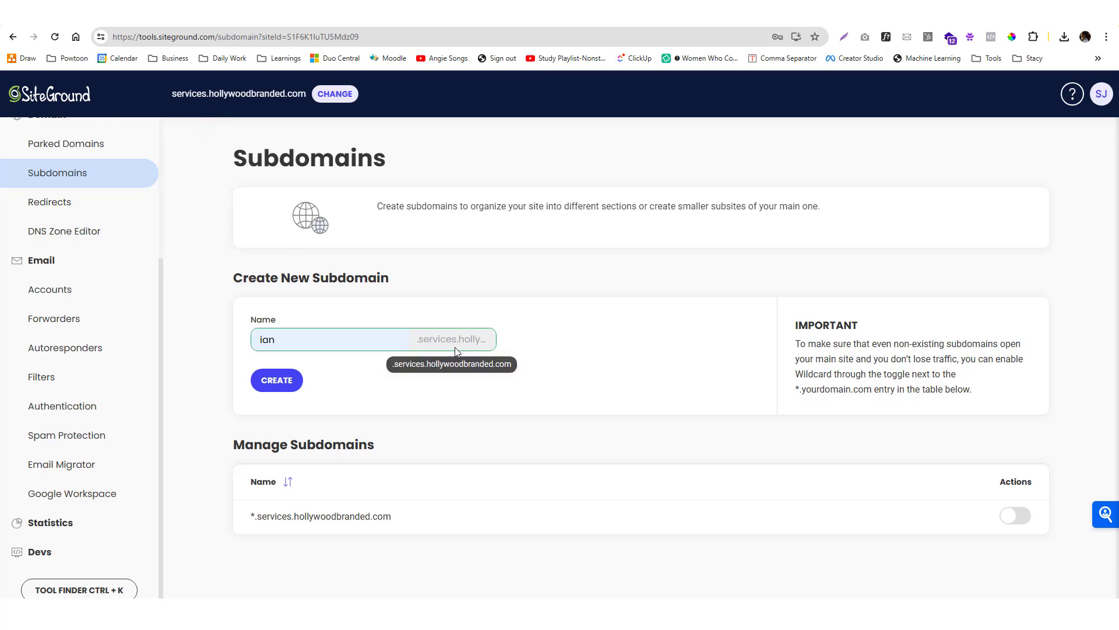
pyautogui.moveTo(457, 344); pyautogui.dragTo(421, 345)
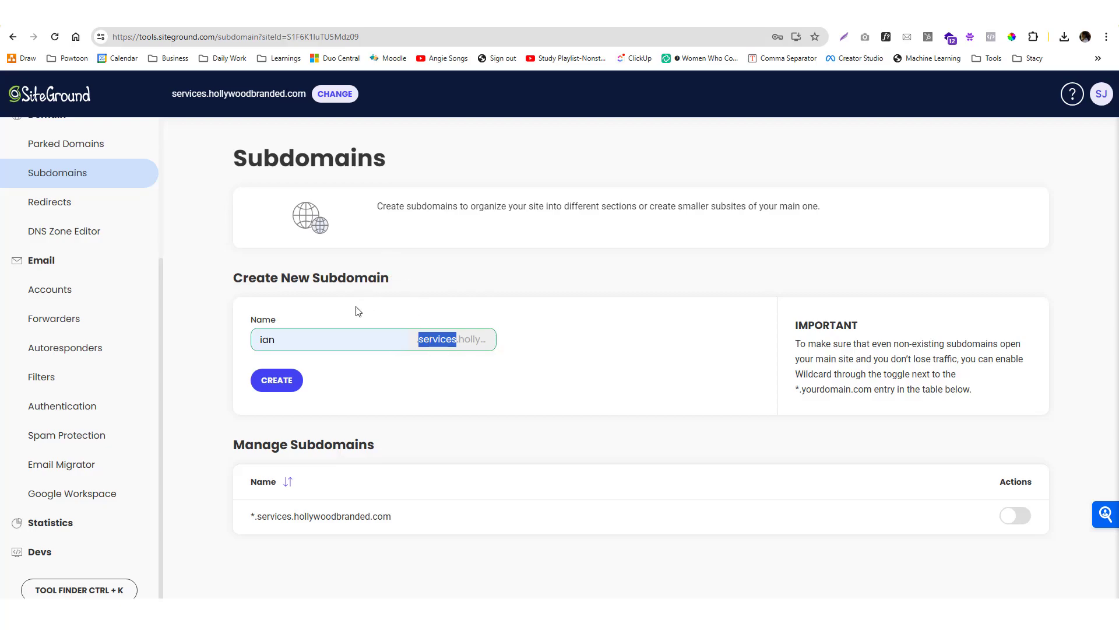
# Step: Return to Email Accounts and switch the site to ai.hollywoodbranded.com from the site list
pyautogui.click(92, 293)
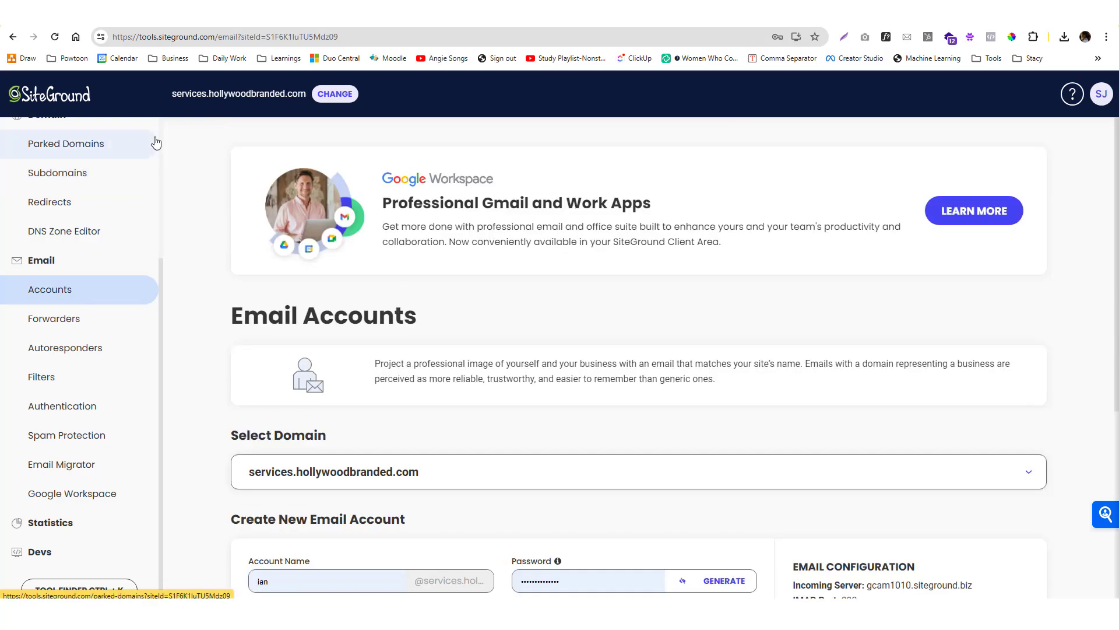
pyautogui.scroll(-5, 209, 251)
pyautogui.scroll(5, 211, 252)
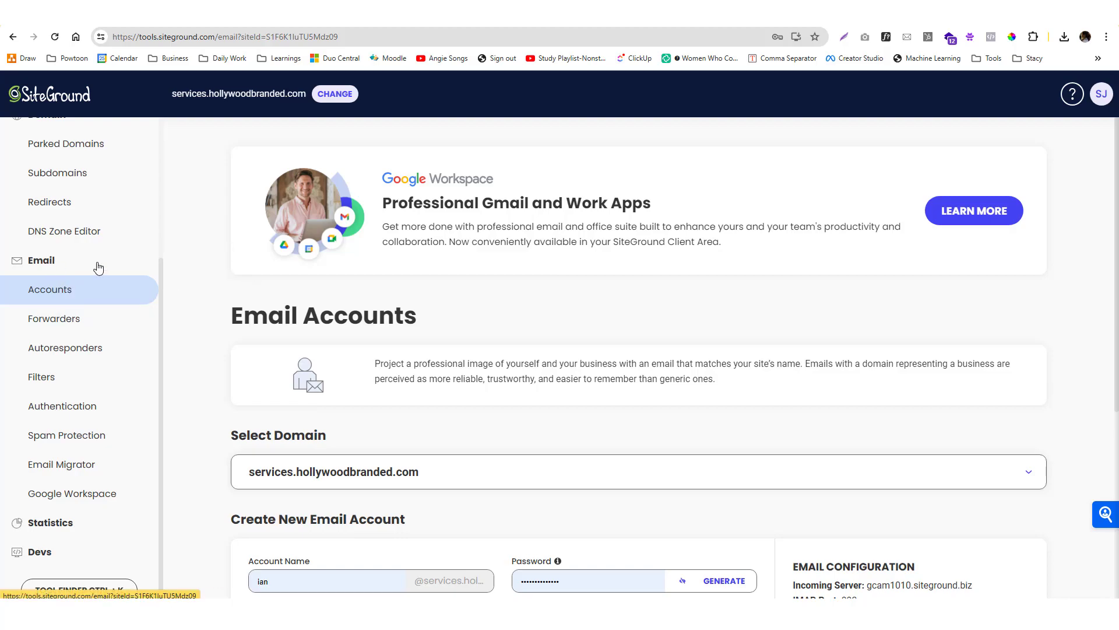
pyautogui.scroll(-5, 198, 304)
pyautogui.scroll(5, 198, 305)
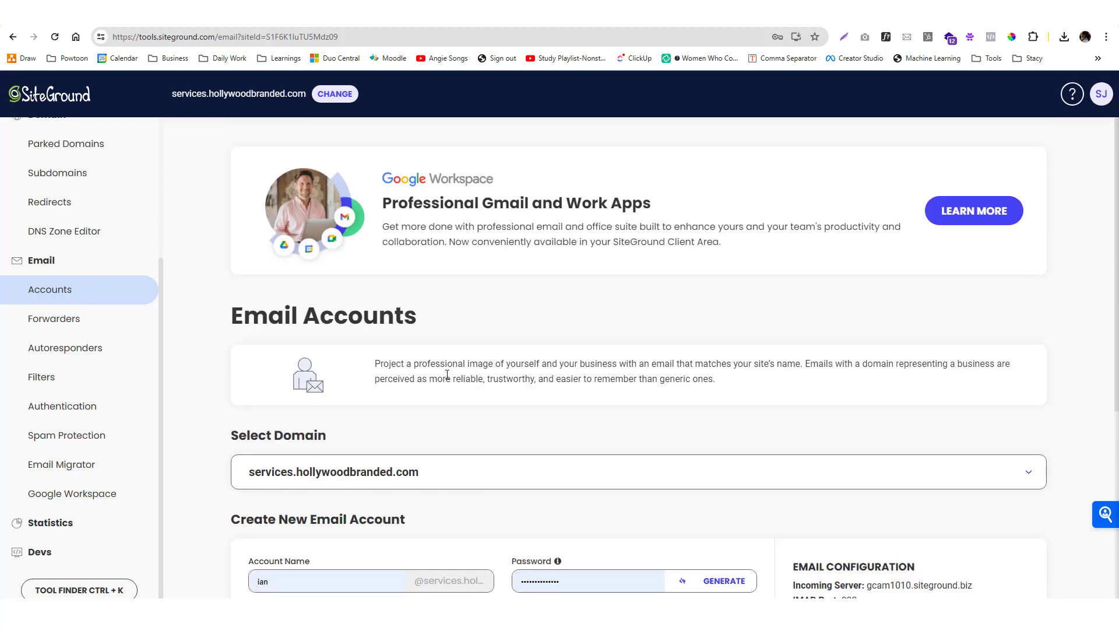
pyautogui.scroll(-5, 447, 373)
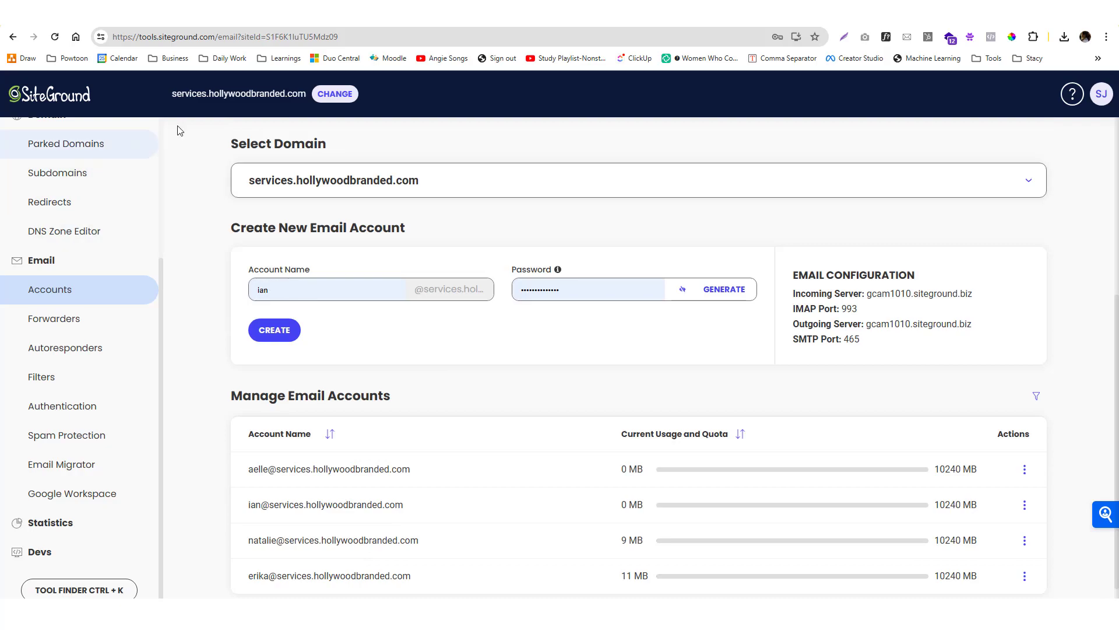
pyautogui.click(335, 94)
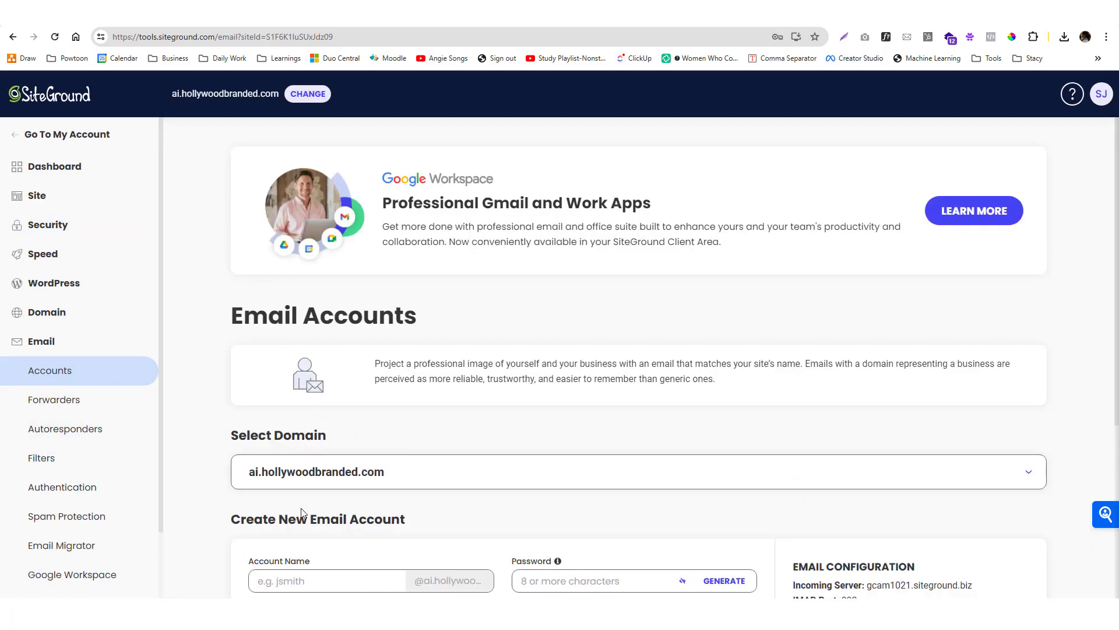
# Step: Type the new mailbox's account name and regenerate passwords until a strong one appears
pyautogui.scroll(-4, 300, 308)
pyautogui.click(300, 307)
pyautogui.write('aelle')
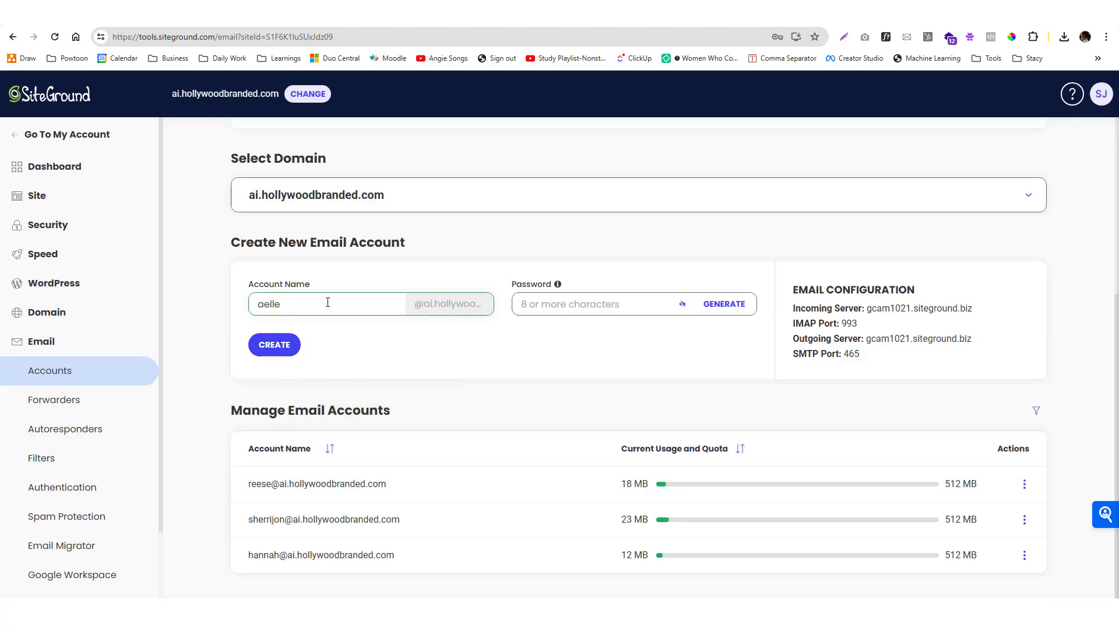
pyautogui.click(717, 309)
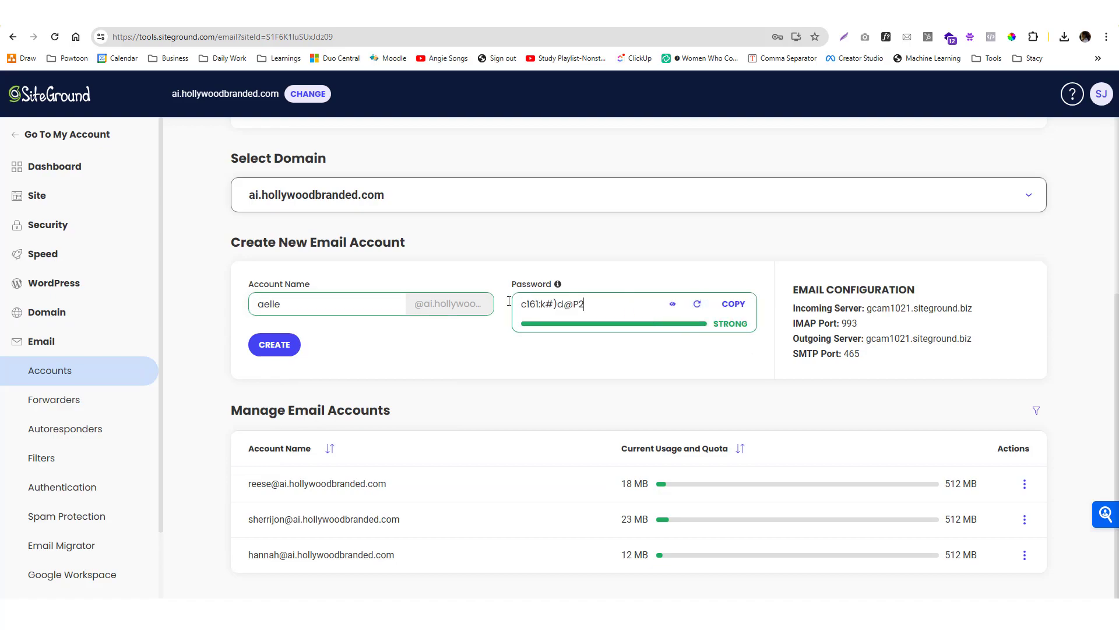
pyautogui.click(700, 306)
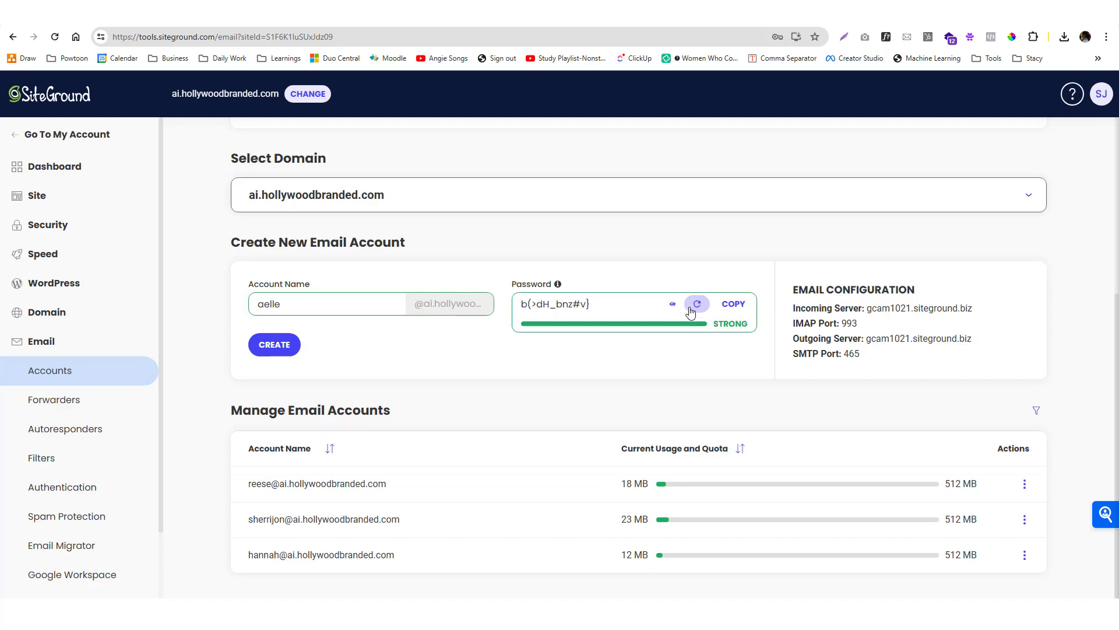
pyautogui.click(698, 308)
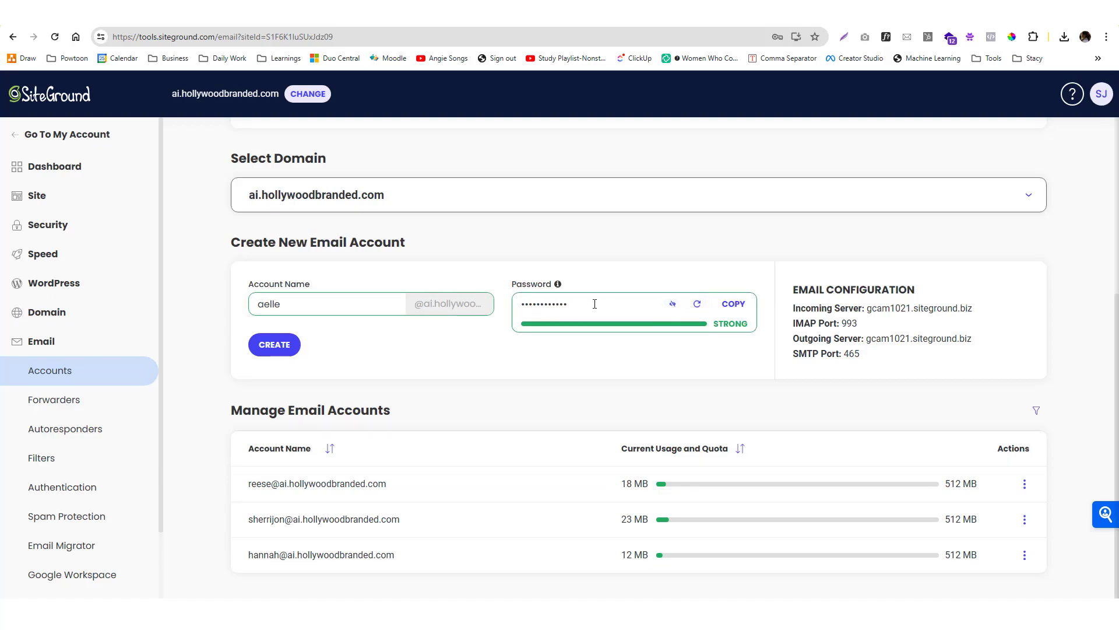
# Step: Copy the generated password and create the ai.hollywoodbranded.com mailbox
pyautogui.click(672, 304)
pyautogui.click(628, 303)
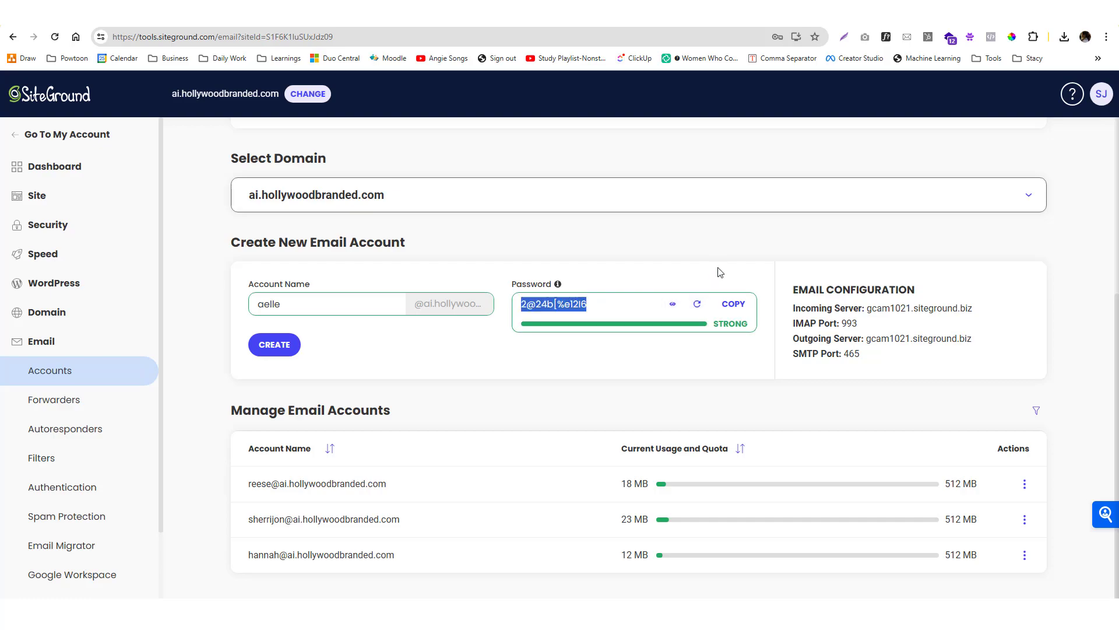
pyautogui.click(732, 306)
pyautogui.click(274, 344)
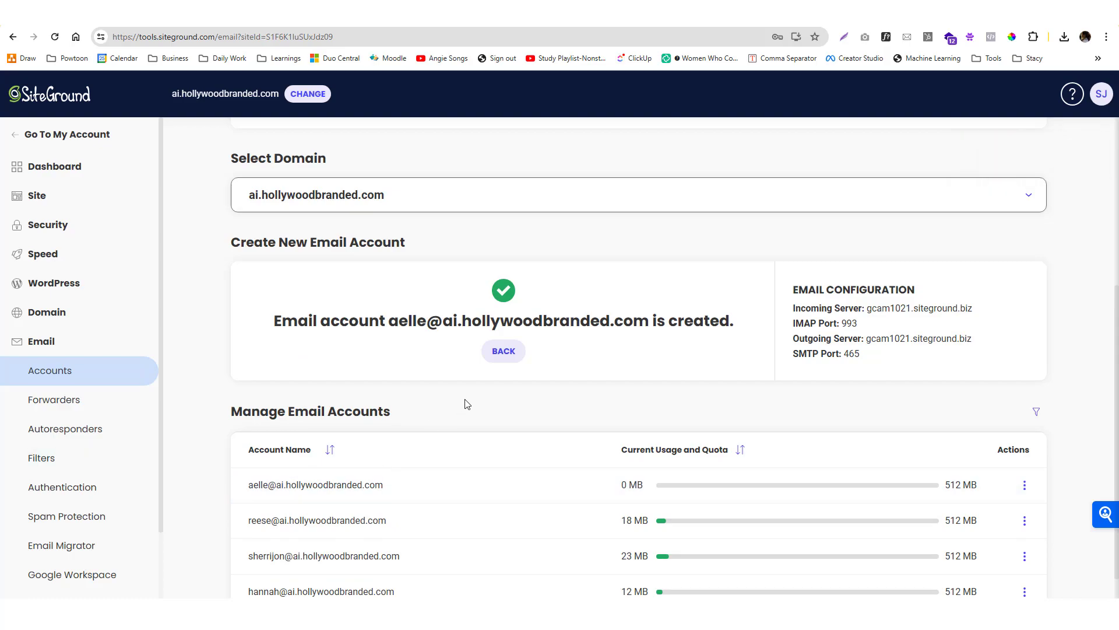
# Step: Raise the new mailbox's quota from 512 MB to 10240 MB
pyautogui.scroll(-1, 467, 404)
pyautogui.click(1025, 448)
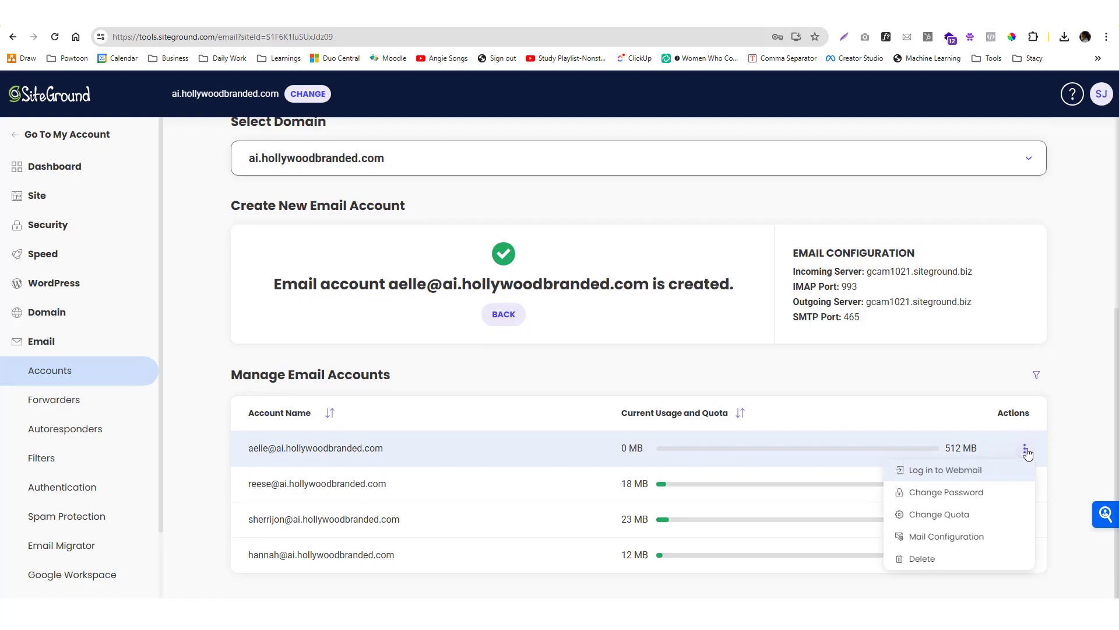
pyautogui.click(954, 515)
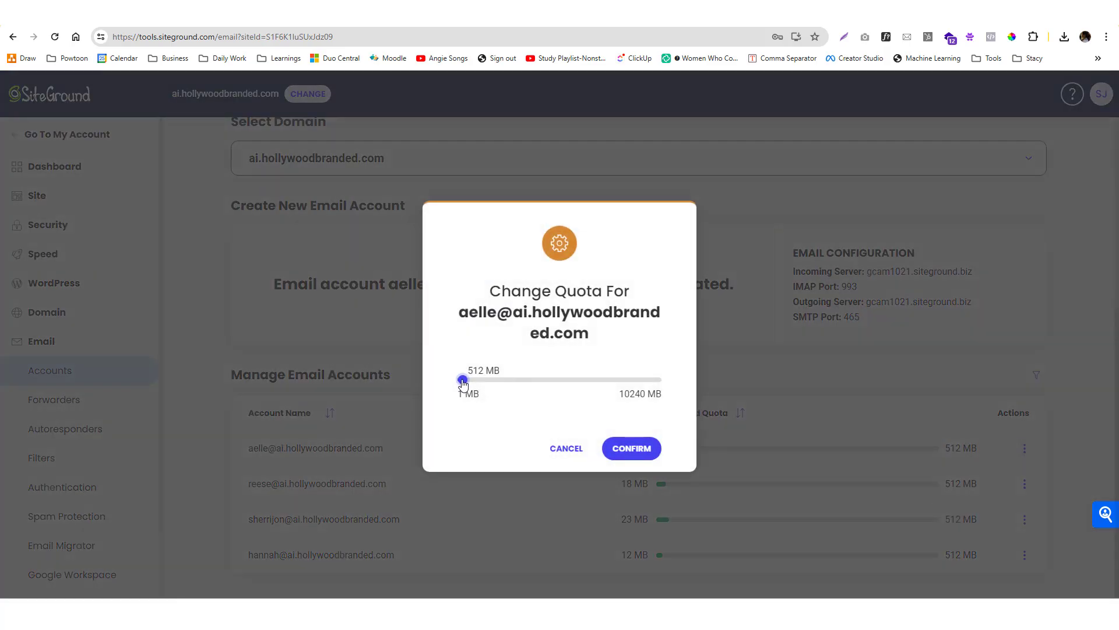
pyautogui.moveTo(463, 380); pyautogui.dragTo(685, 390)
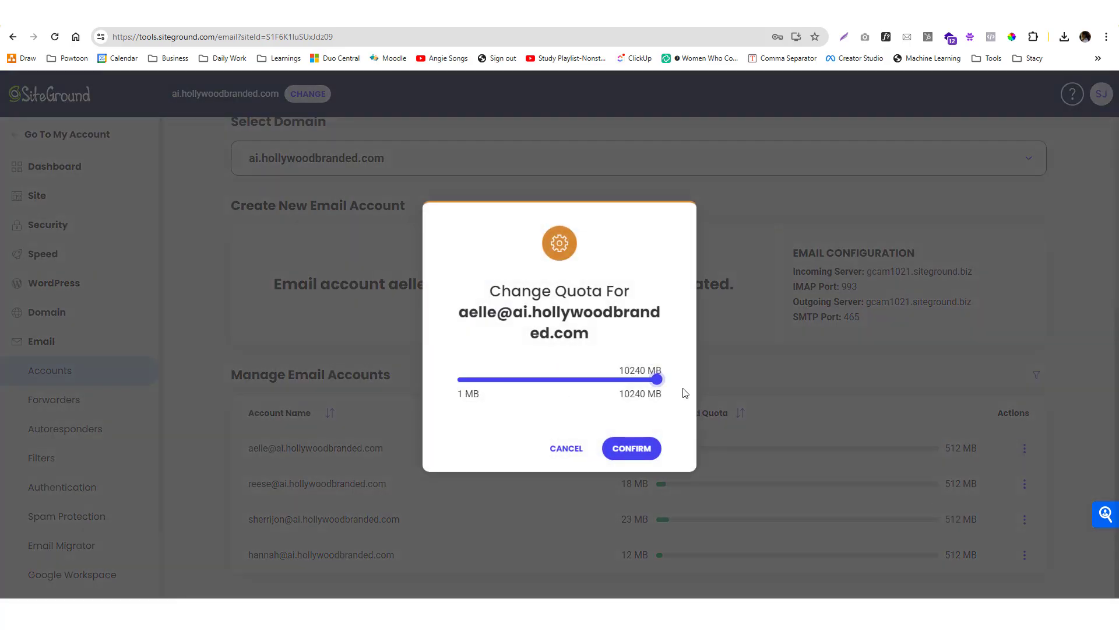
pyautogui.click(644, 457)
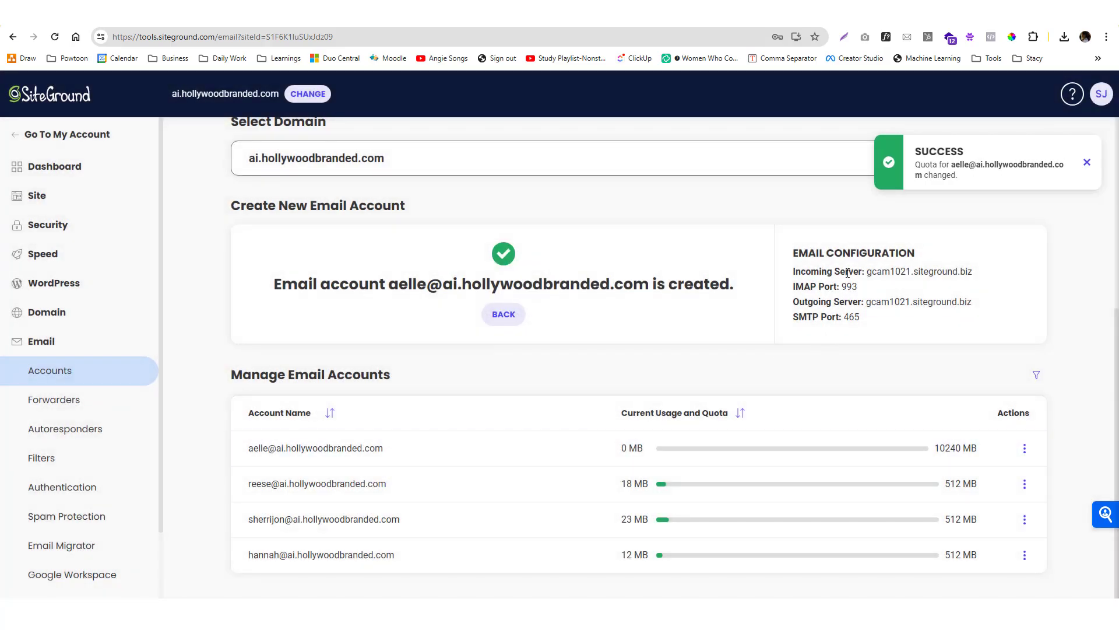
# Step: Paste the new mailbox address into Smartlead's From Name and From Email fields
pyautogui.click(227, 13)
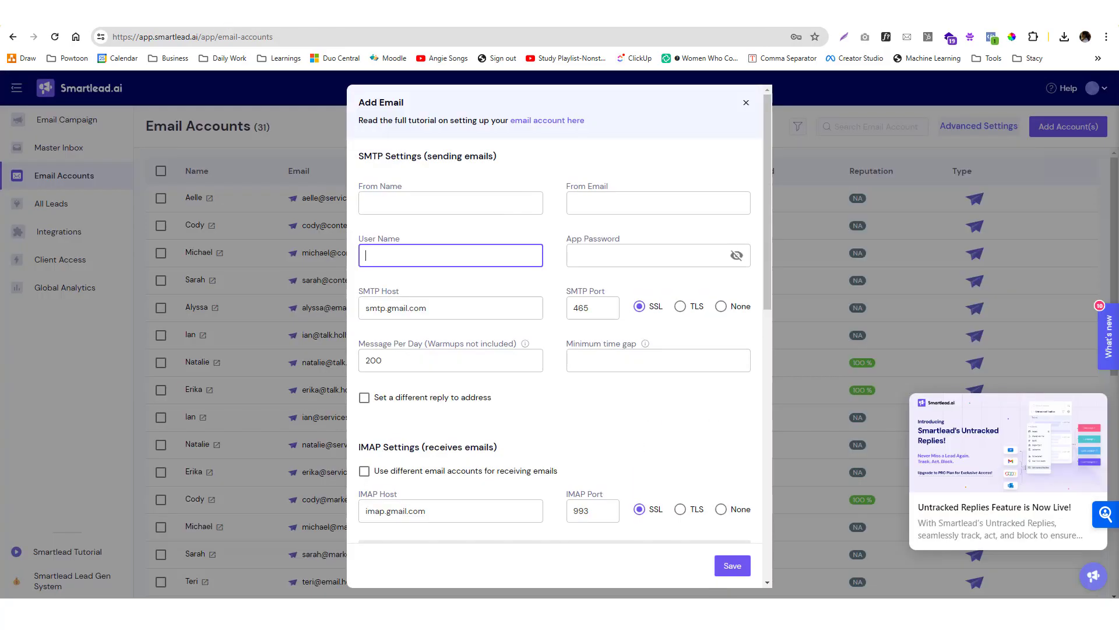
pyautogui.click(412, 202)
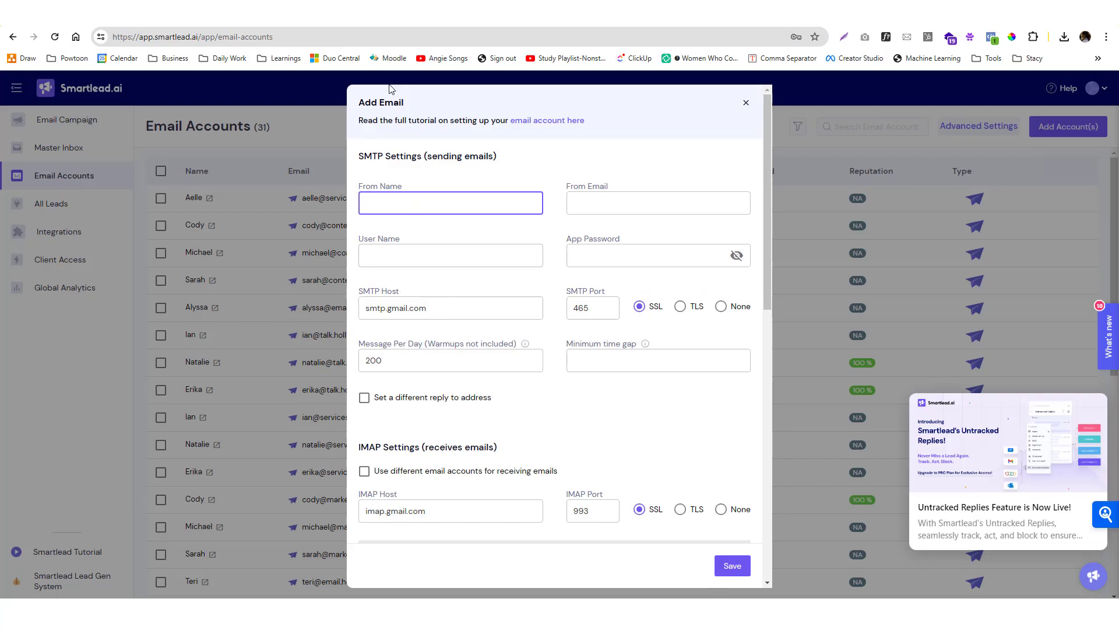
pyautogui.click(352, 14)
pyautogui.moveTo(242, 453); pyautogui.dragTo(383, 448)
pyautogui.click(228, 13)
pyautogui.hotkey('ctrl', 'v')
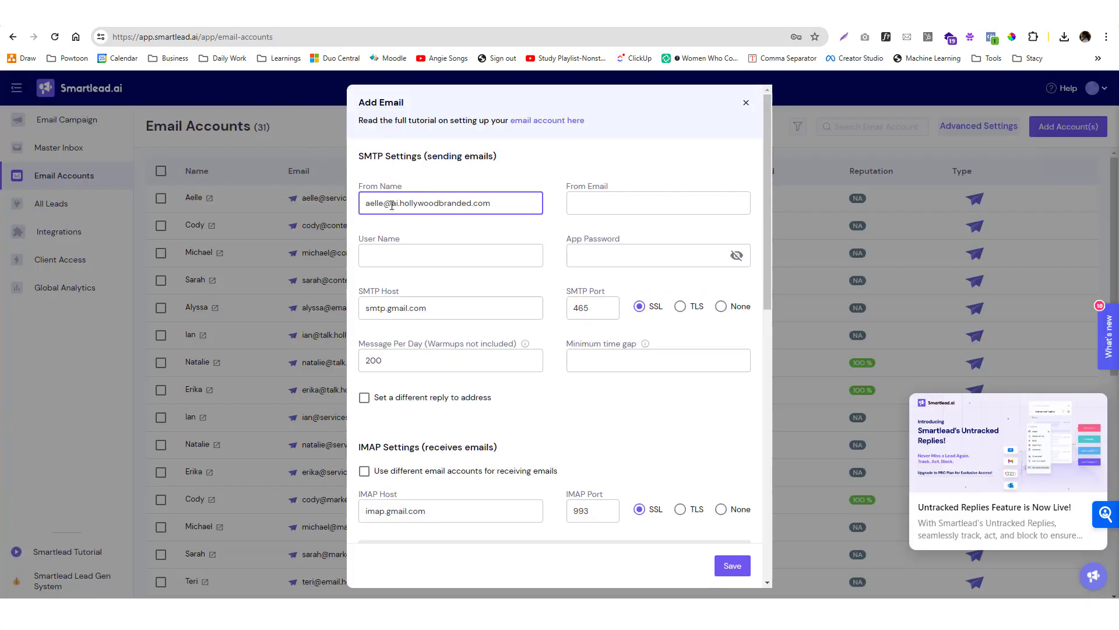
pyautogui.click(565, 205)
pyautogui.hotkey('ctrl', 'v')
# Step: Trim From Name to the capitalised first name and paste the address as User Name
pyautogui.moveTo(383, 202); pyautogui.dragTo(532, 204)
pyautogui.press('BackSpace')
pyautogui.click(422, 249)
pyautogui.hotkey('ctrl', 'v')
pyautogui.click(370, 203)
pyautogui.press('BackSpace')
pyautogui.write('A')
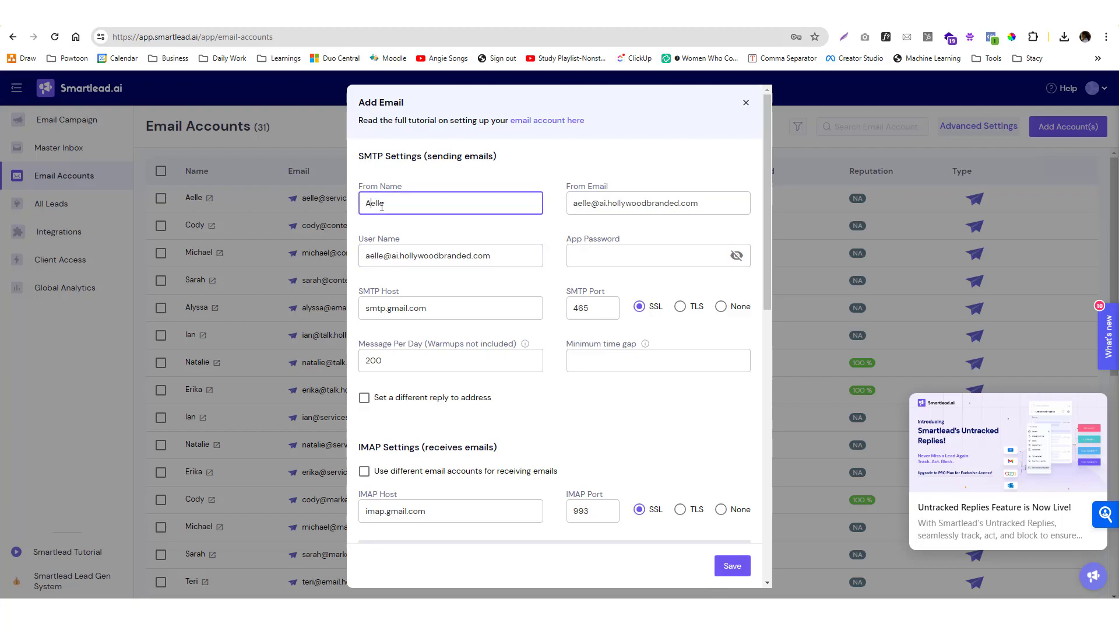
# Step: Paste the copied SiteGround password into the App Password field
pyautogui.click(612, 254)
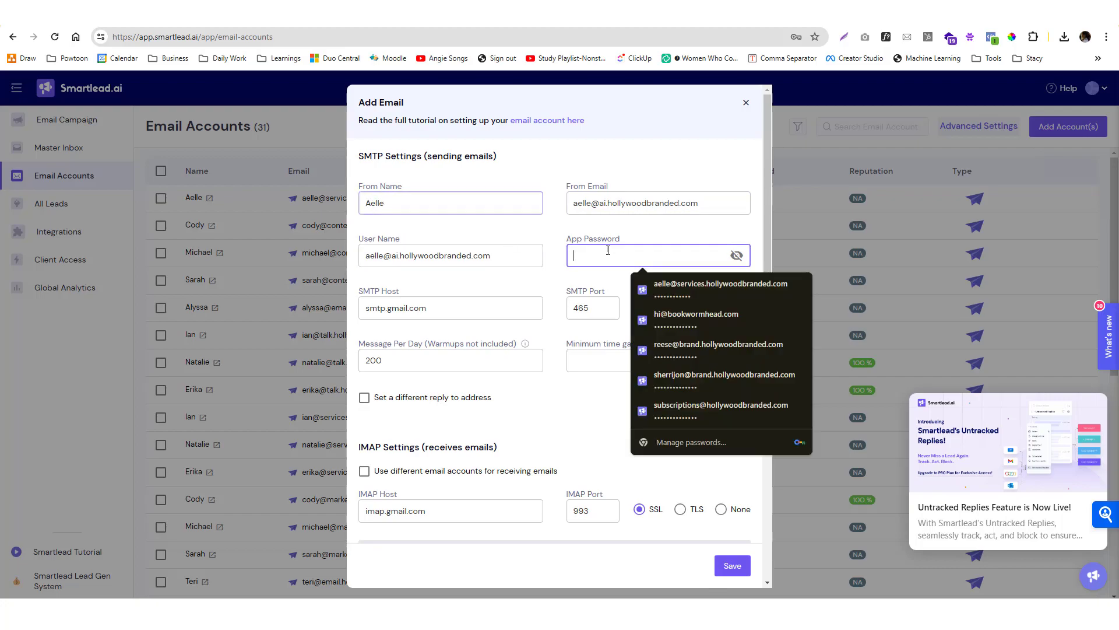
pyautogui.click(588, 257)
pyautogui.hotkey('ctrl', 'v')
pyautogui.click(460, 308)
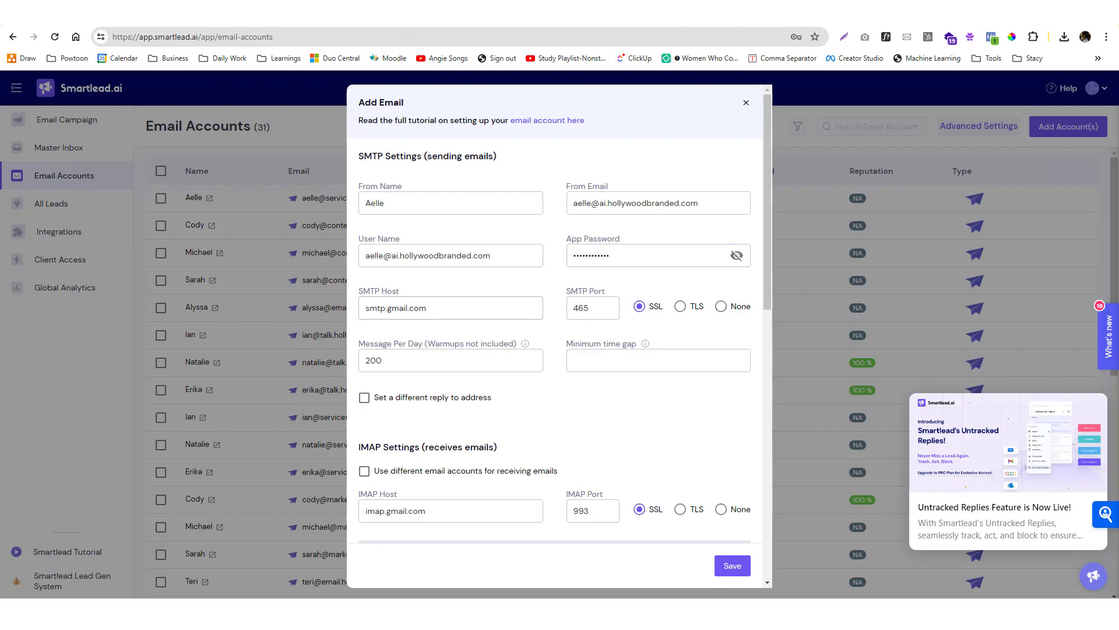
# Step: Replace SMTP Host smtp.gmail.com with SiteGround's outgoing server gcam1021.siteground.biz
pyautogui.hotkey('ctrl', 'Tab')
pyautogui.scroll(5, 482, 302)
pyautogui.scroll(-4, 483, 302)
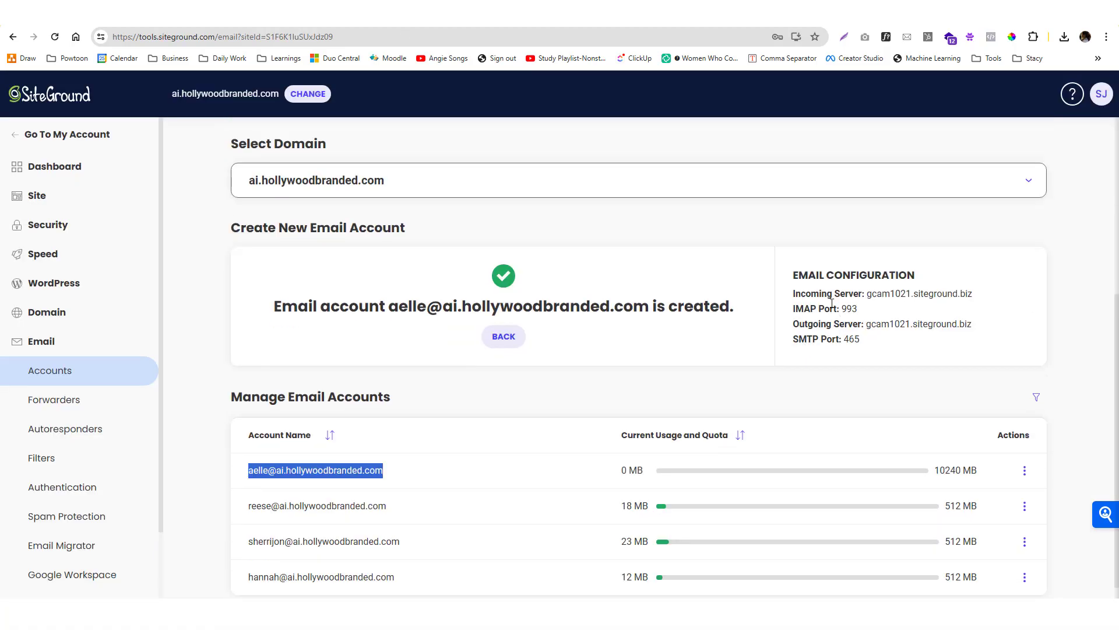
pyautogui.moveTo(796, 273); pyautogui.dragTo(877, 340)
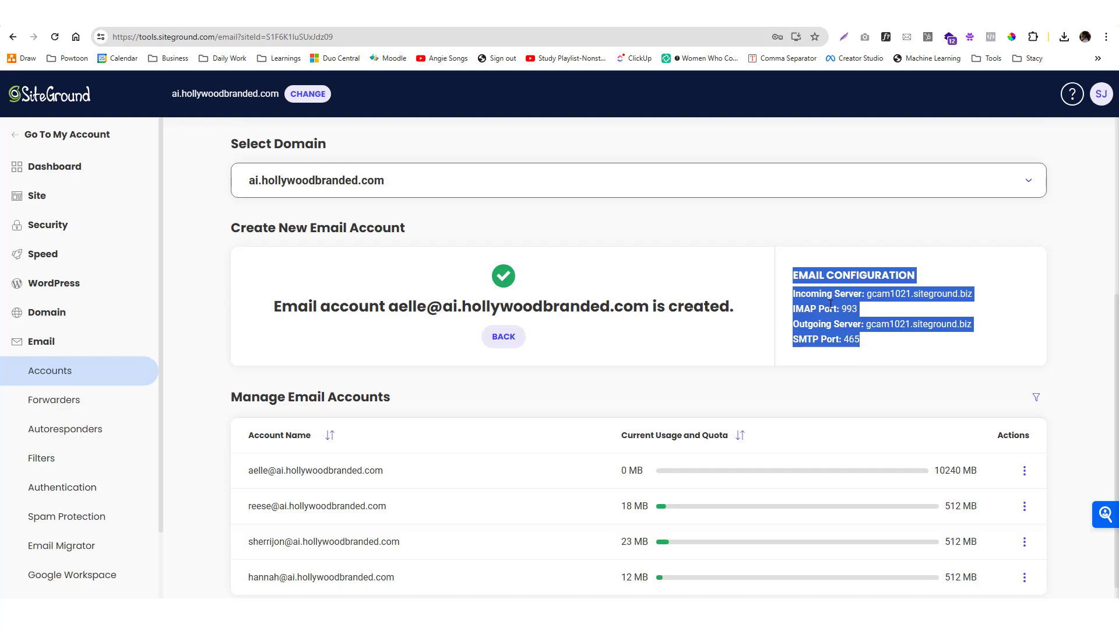
pyautogui.click(880, 309)
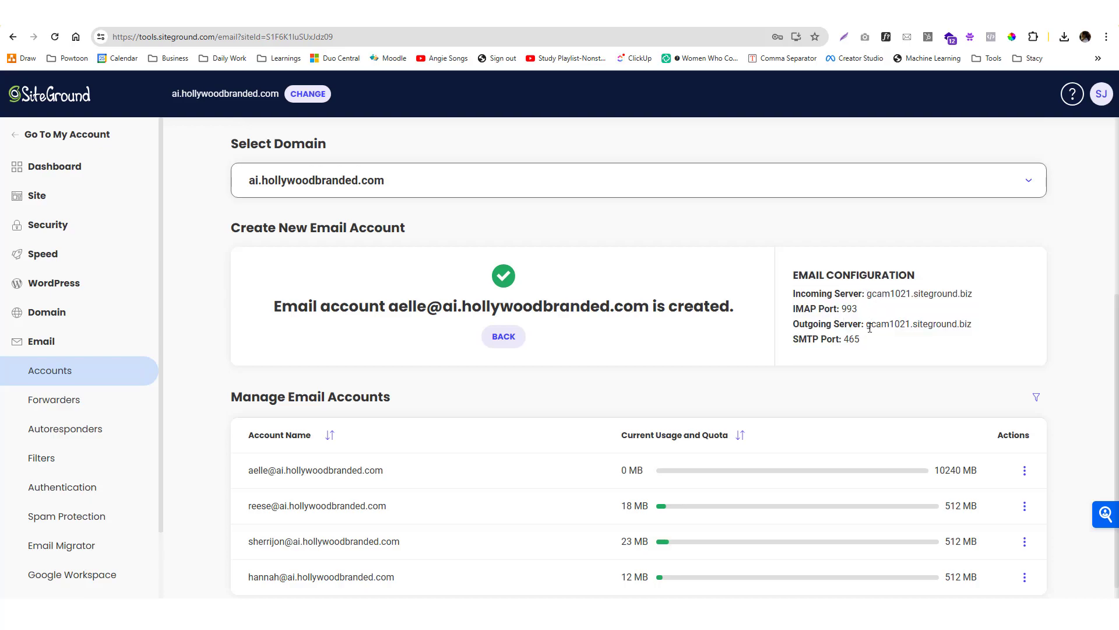
pyautogui.moveTo(867, 326); pyautogui.dragTo(971, 328)
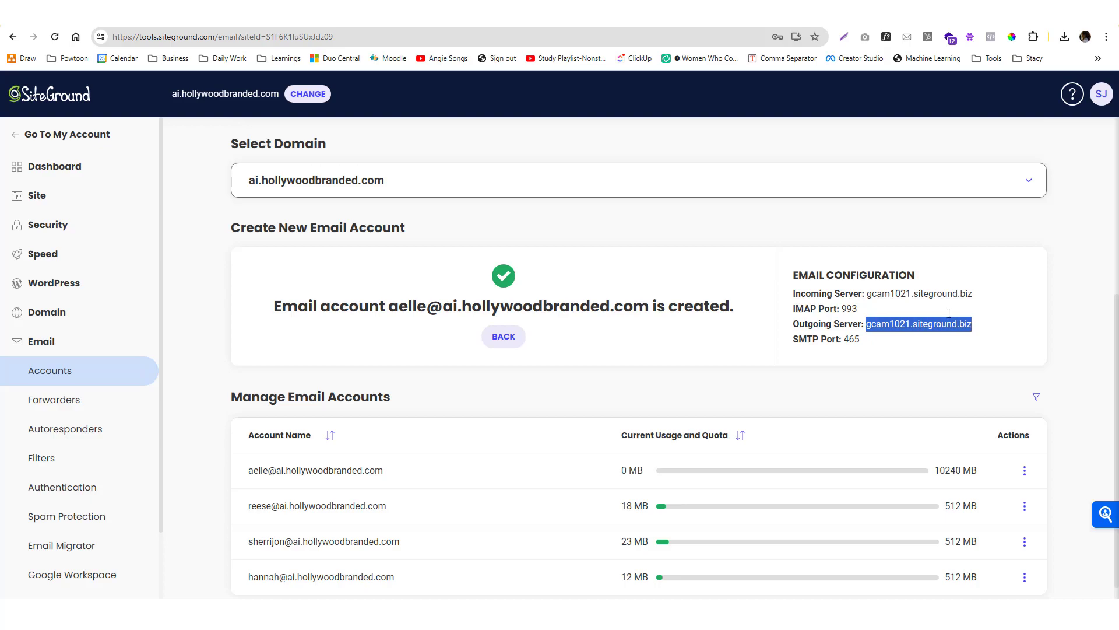
pyautogui.hotkey('alt', 'Tab')
pyautogui.moveTo(465, 304); pyautogui.dragTo(358, 310)
pyautogui.hotkey('ctrl', 'v')
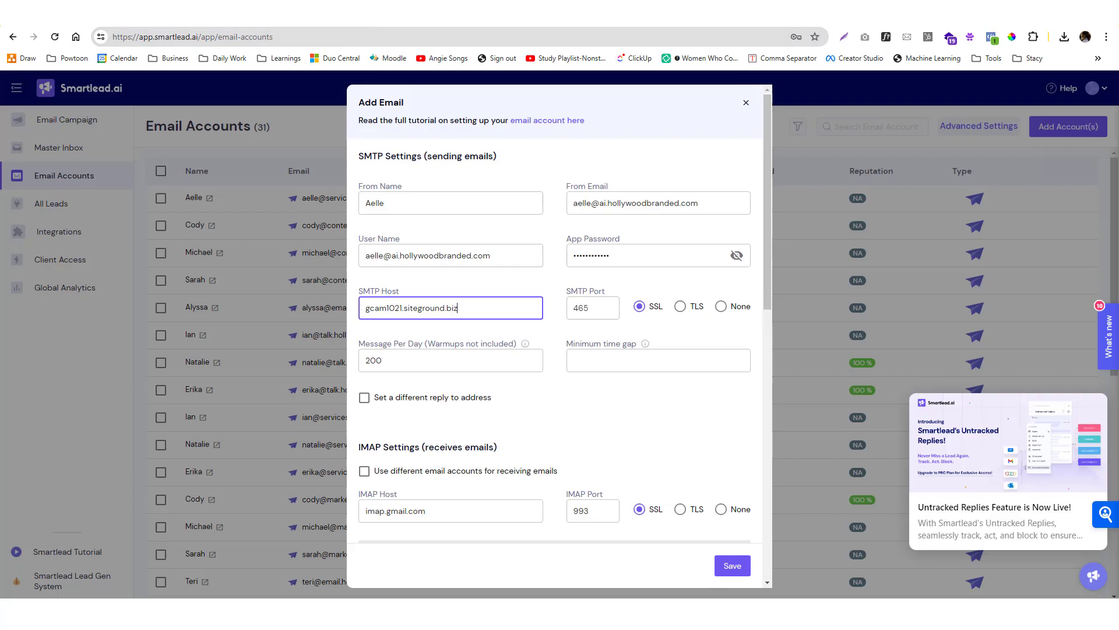
# Step: Check that SiteGround's SMTP port 465 matches Smartlead's setting
pyautogui.hotkey('alt', 'Tab')
pyautogui.moveTo(844, 339); pyautogui.dragTo(864, 340)
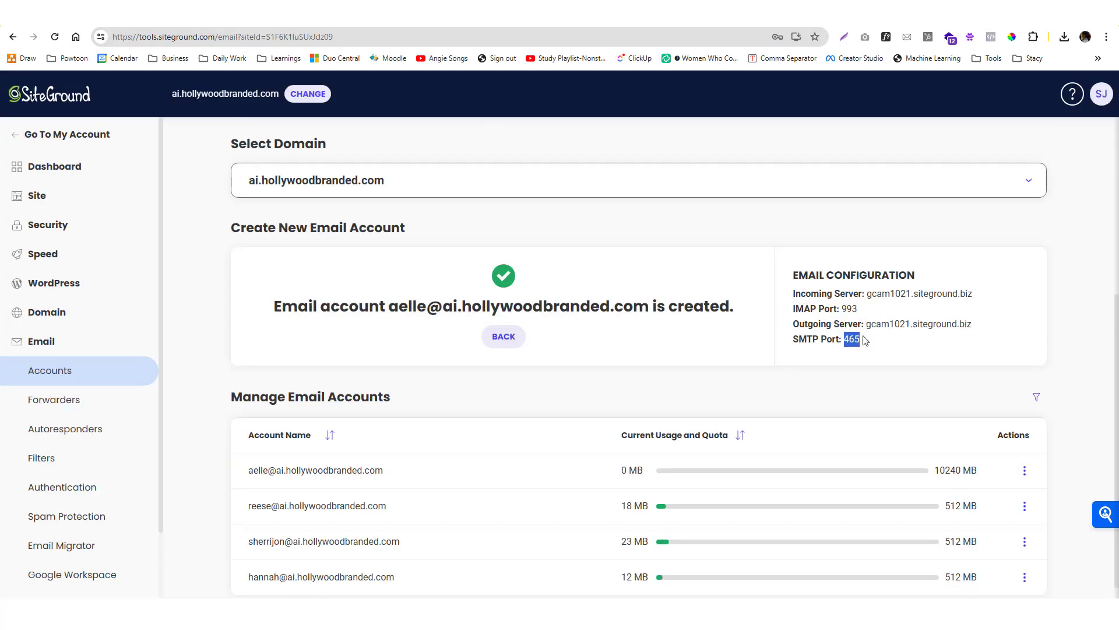
pyautogui.hotkey('alt', 'Tab')
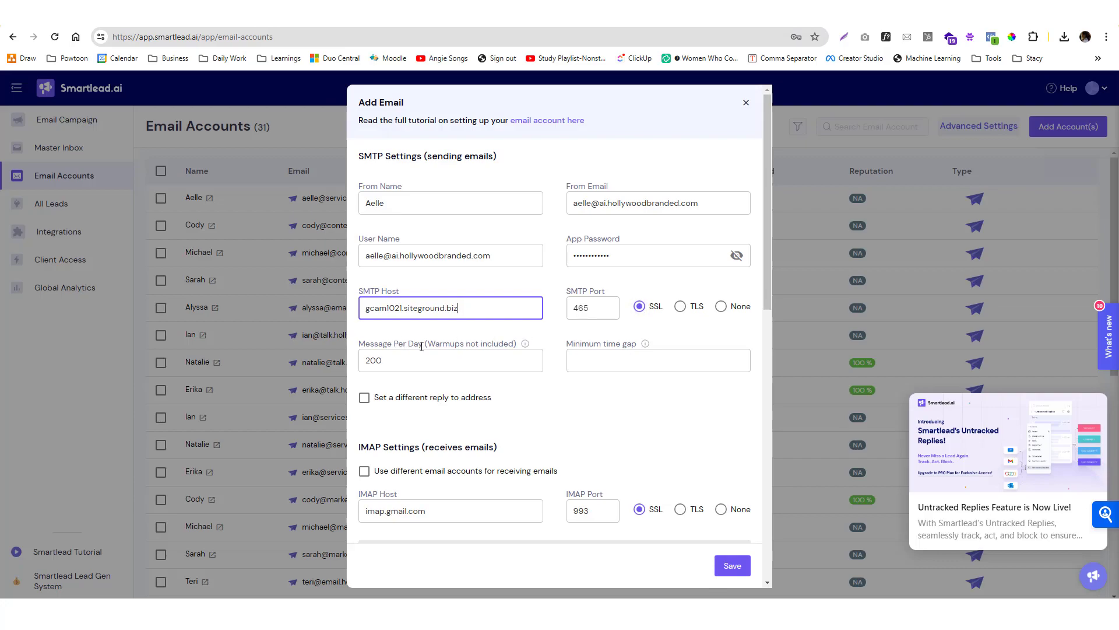
# Step: Lower the daily message limit from 200 to 50
pyautogui.moveTo(408, 352); pyautogui.dragTo(373, 344)
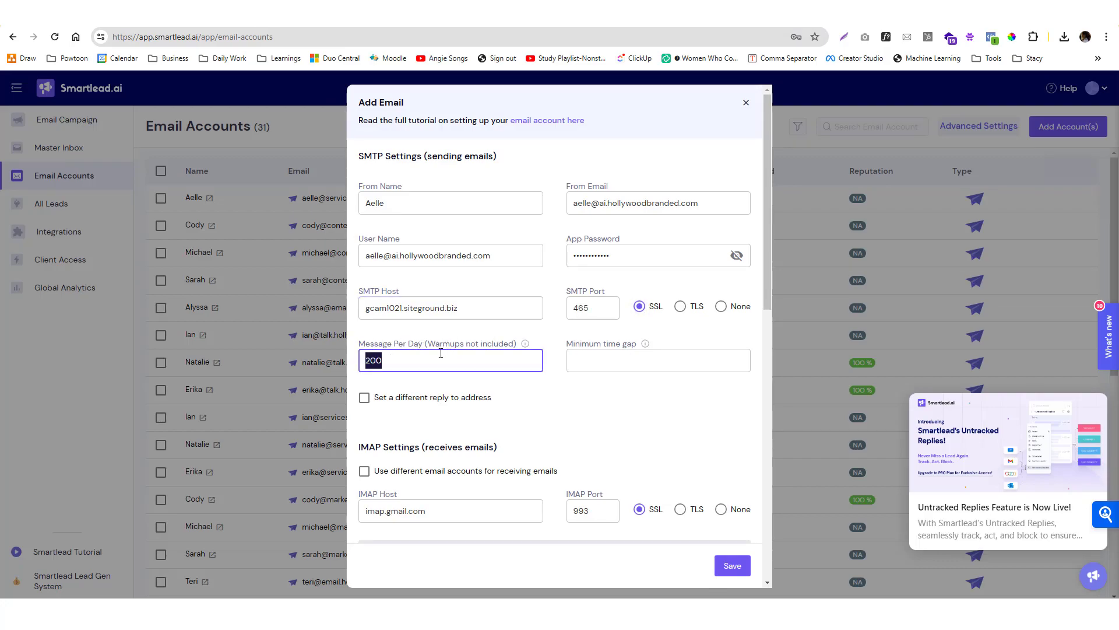
pyautogui.write('50')
pyautogui.click(566, 361)
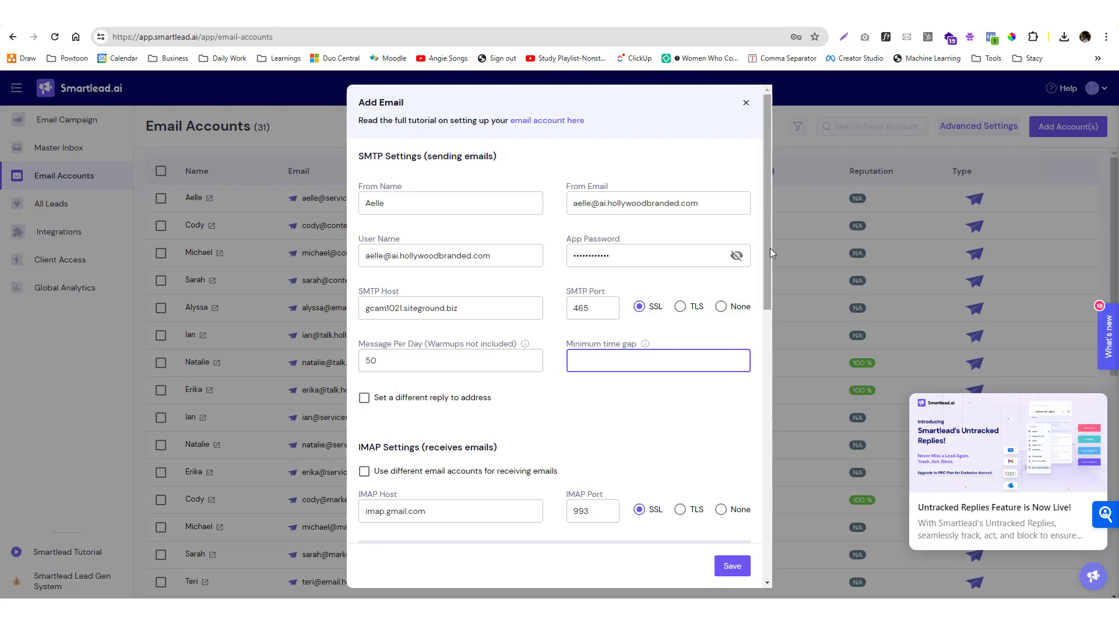
pyautogui.moveTo(769, 248); pyautogui.dragTo(769, 318)
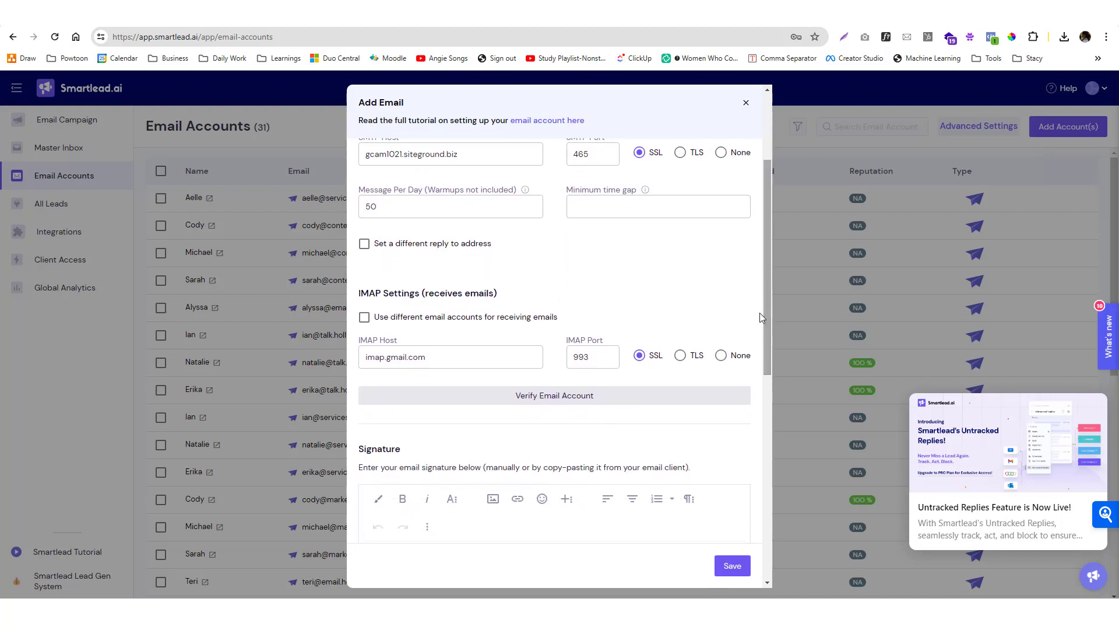
# Step: Enable separate incoming account fields and set IMAP Host to gcam1021.siteground.biz
pyautogui.click(370, 321)
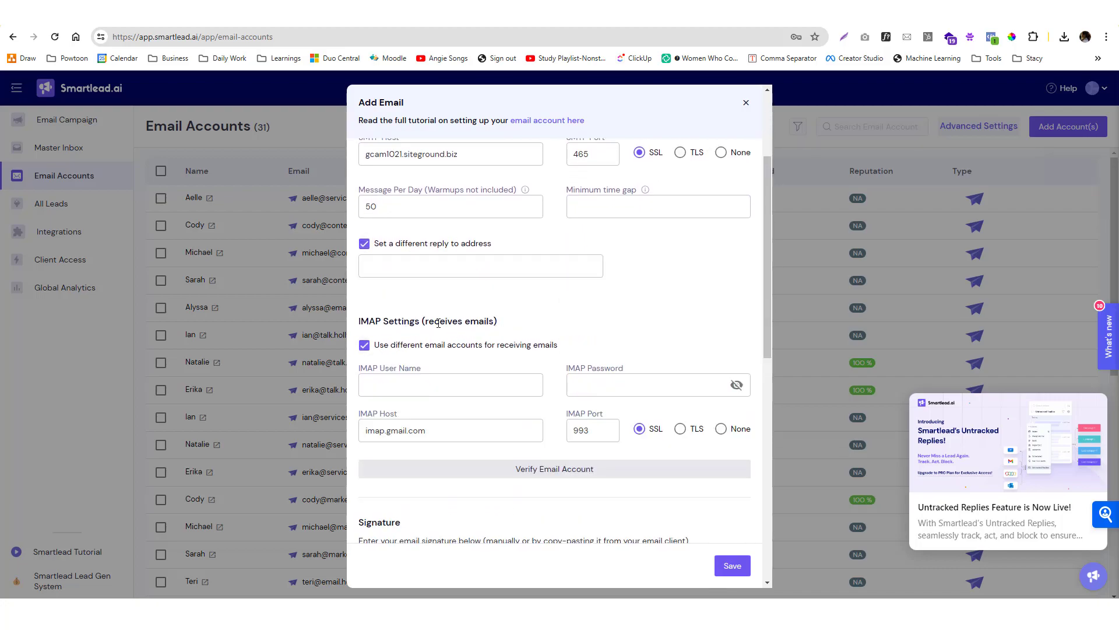
pyautogui.hotkey('ctrl', 'Tab')
pyautogui.moveTo(867, 293); pyautogui.dragTo(973, 294)
pyautogui.hotkey('ctrl', 'c')
pyautogui.hotkey('ctrl', 'shift', 'Tab')
pyautogui.click(418, 384)
pyautogui.tripleClick(438, 433)
pyautogui.hotkey('ctrl', 'v')
# Step: Confirm the IMAP port matches SiteGround's 993 and review the incoming mail settings
pyautogui.hotkey('ctrl', 'Tab')
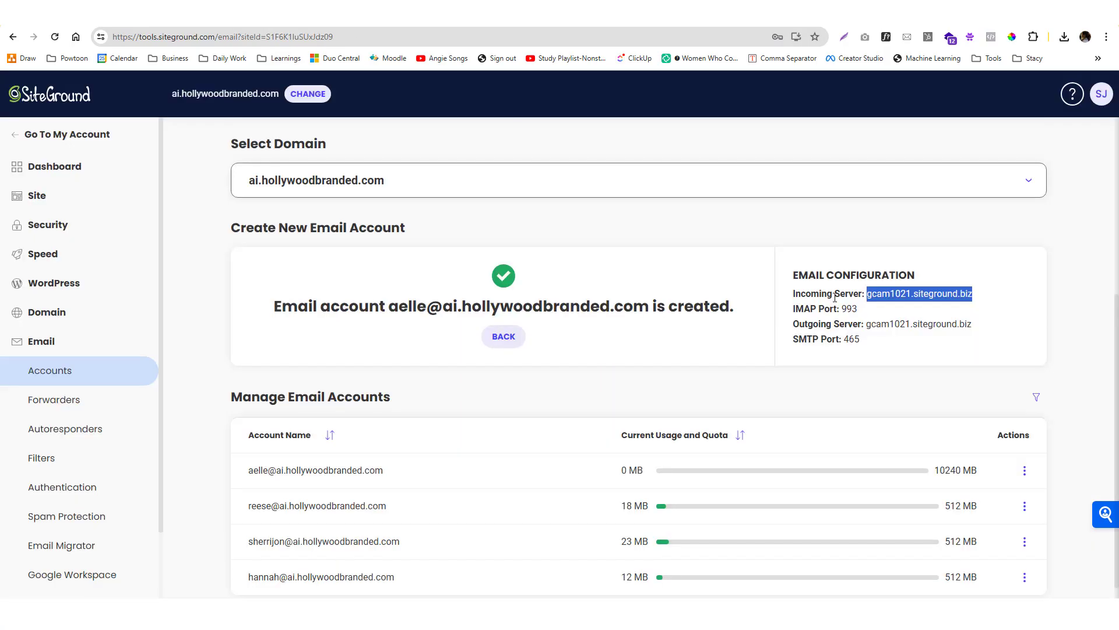
pyautogui.moveTo(852, 309)
pyautogui.mouseDown()
pyautogui.moveTo(863, 313)
pyautogui.moveTo(842, 310)
pyautogui.mouseUp()
pyautogui.hotkey('ctrl', 'shift', 'Tab')
pyautogui.doubleClick(581, 431)
pyautogui.moveTo(769, 319); pyautogui.dragTo(773, 292)
pyautogui.click(375, 178)
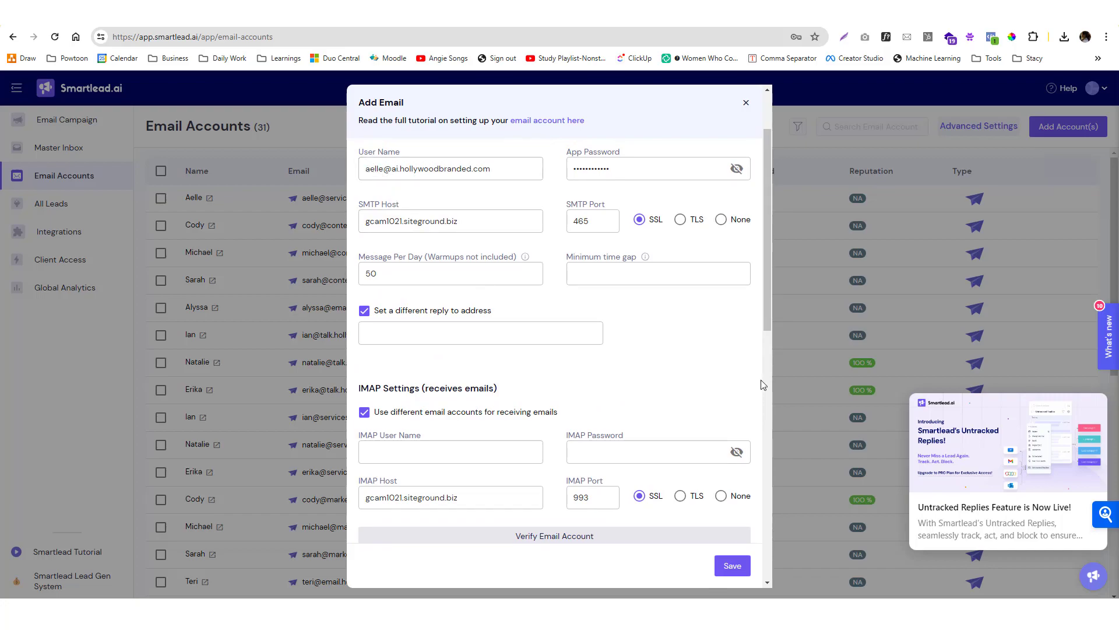
pyautogui.moveTo(769, 316); pyautogui.dragTo(771, 339)
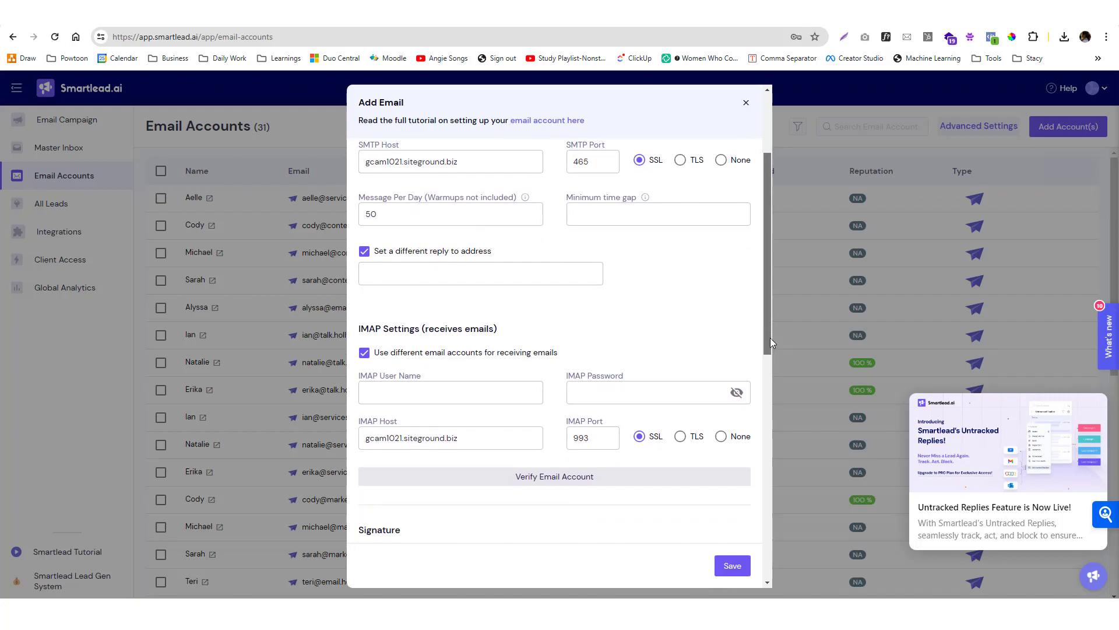
pyautogui.moveTo(771, 337); pyautogui.dragTo(771, 345)
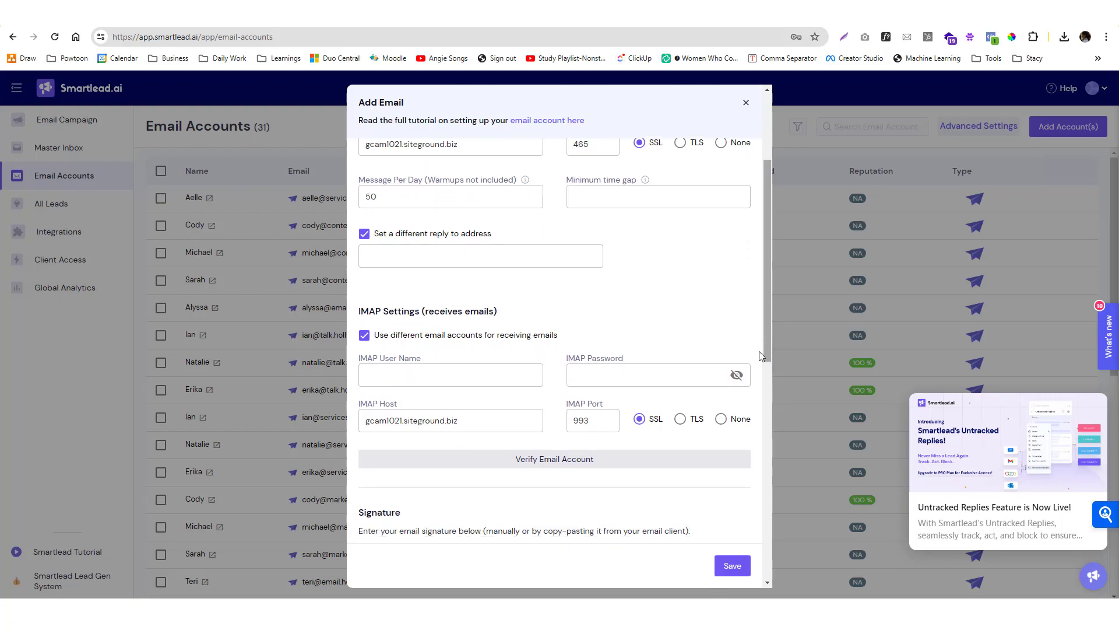
pyautogui.click(456, 418)
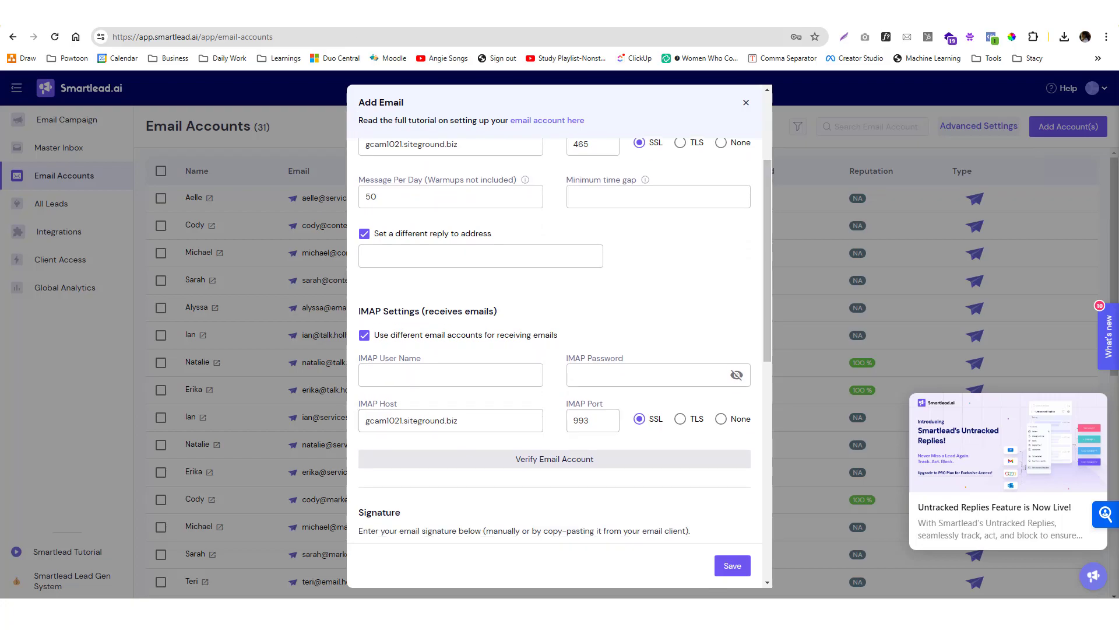
pyautogui.hotkey('alt', 'Tab')
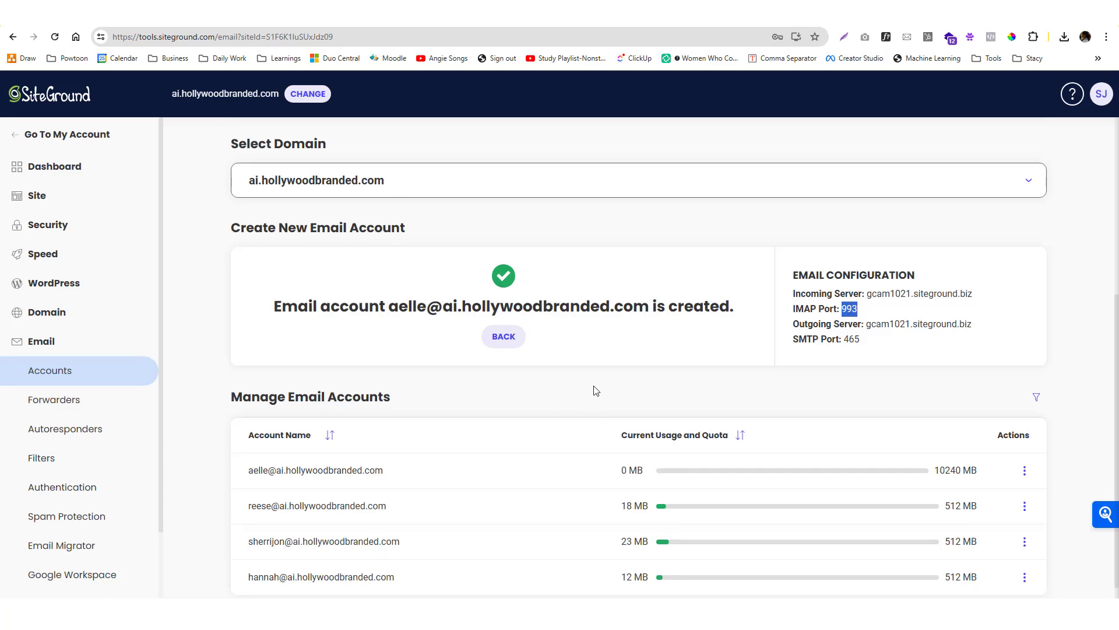
# Step: Return to Smartlead's Add Email form and review the SMTP and IMAP settings (gcam1021.siteground.biz, port 993, SSL)
pyautogui.hotkey('alt', 'Tab')
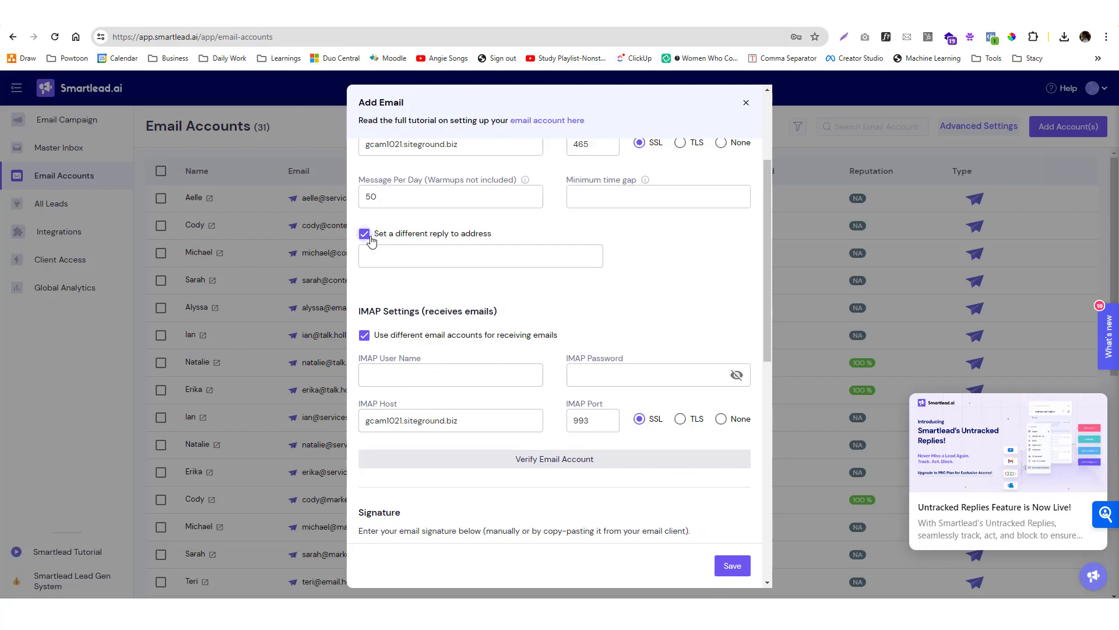
pyautogui.click(392, 259)
pyautogui.click(392, 376)
pyautogui.click(608, 376)
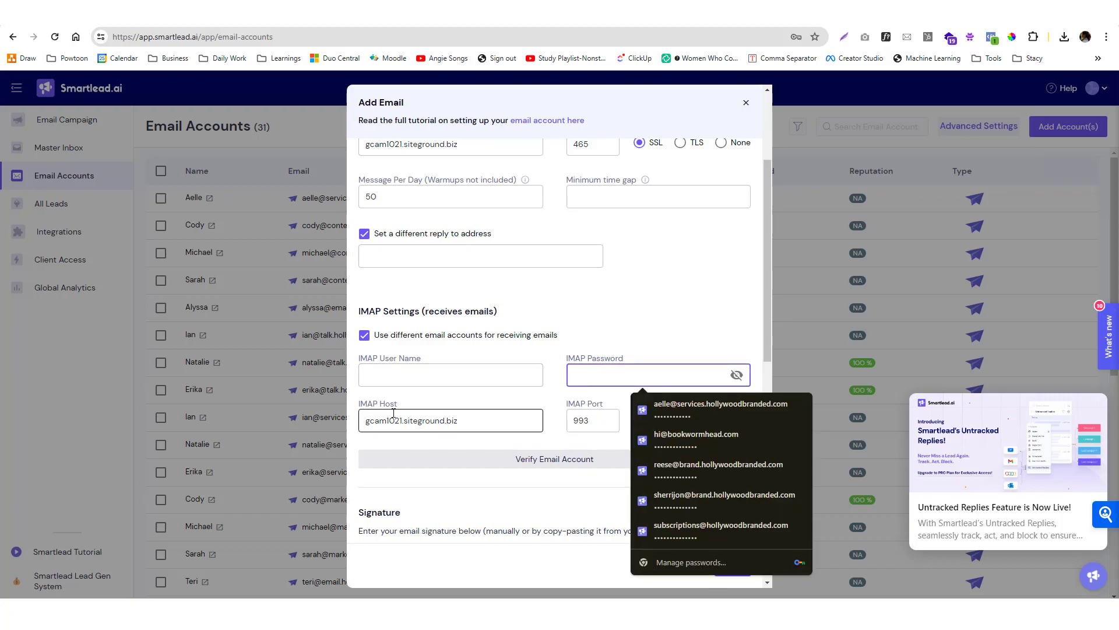
pyautogui.click(552, 416)
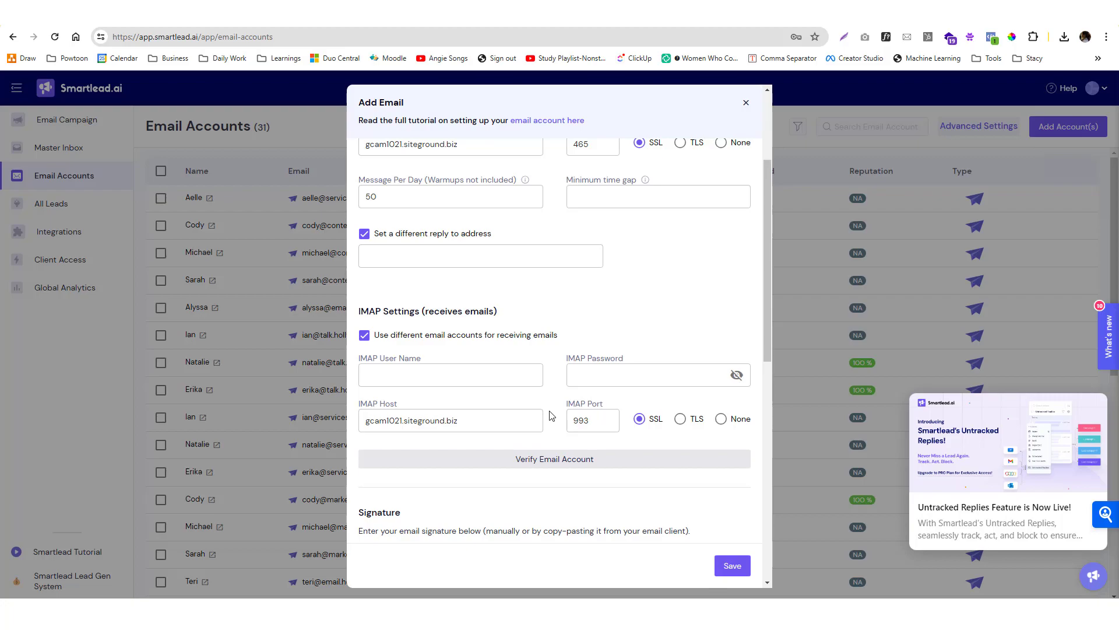
pyautogui.scroll(3, 551, 415)
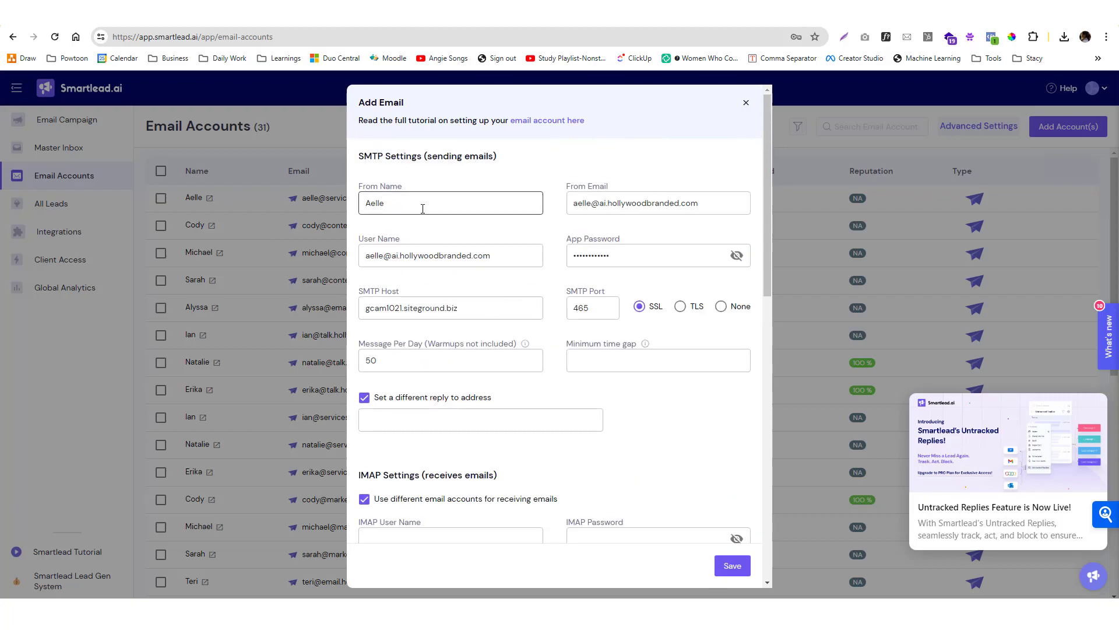
pyautogui.scroll(-5, 437, 288)
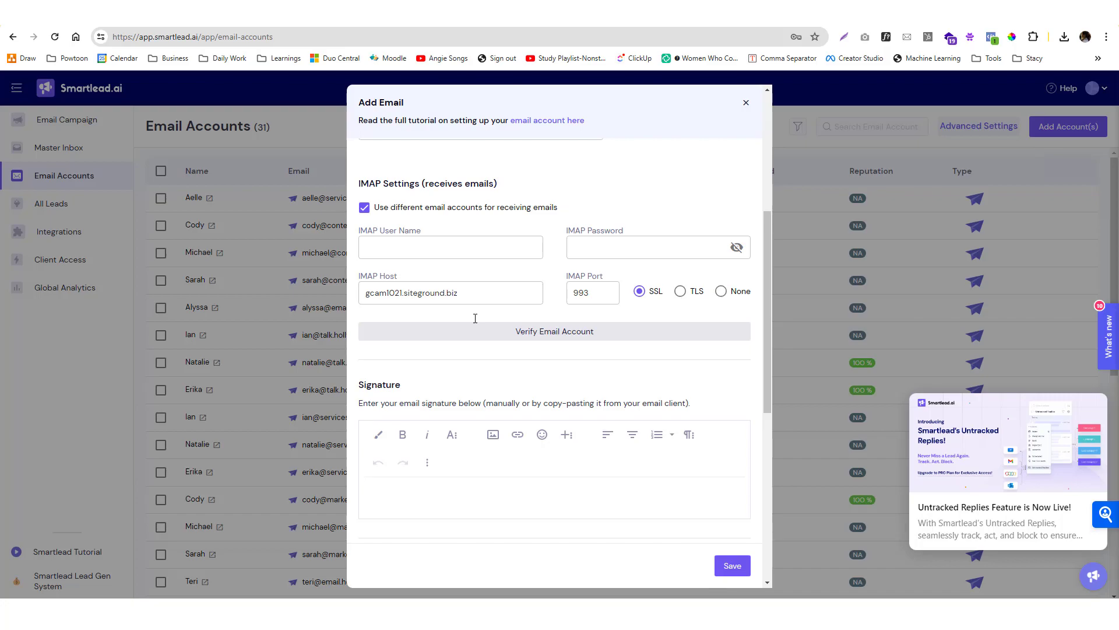
pyautogui.scroll(5, 475, 318)
pyautogui.scroll(-5, 476, 318)
pyautogui.moveTo(764, 267); pyautogui.dragTo(765, 257)
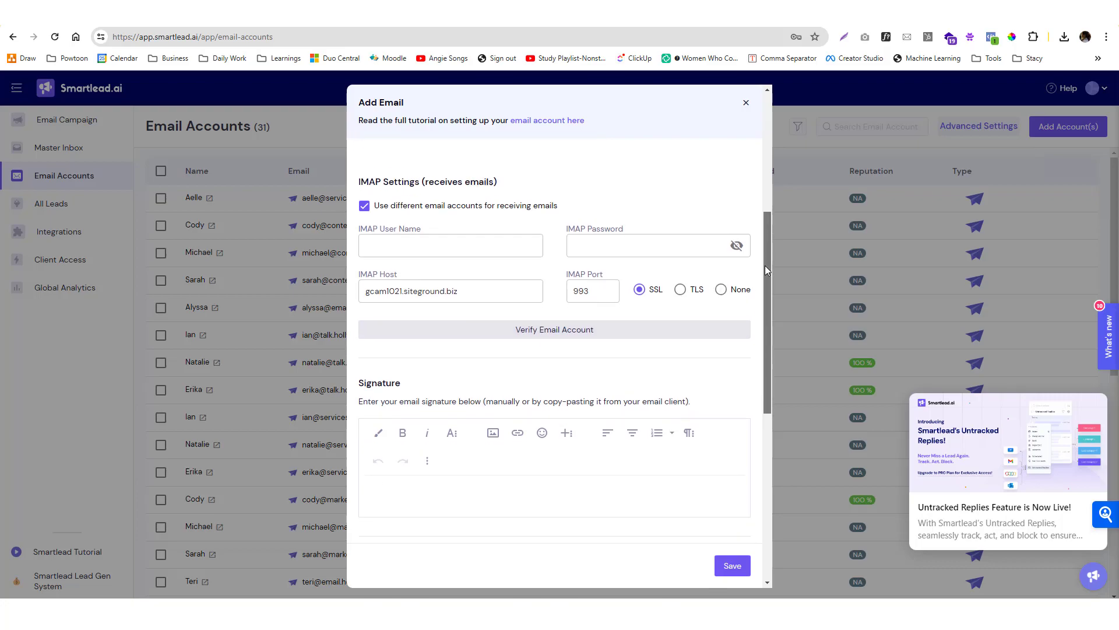
# Step: Turn off the separate reply-to address and verify the SiteGround mailbox connection
pyautogui.scroll(4, 523, 341)
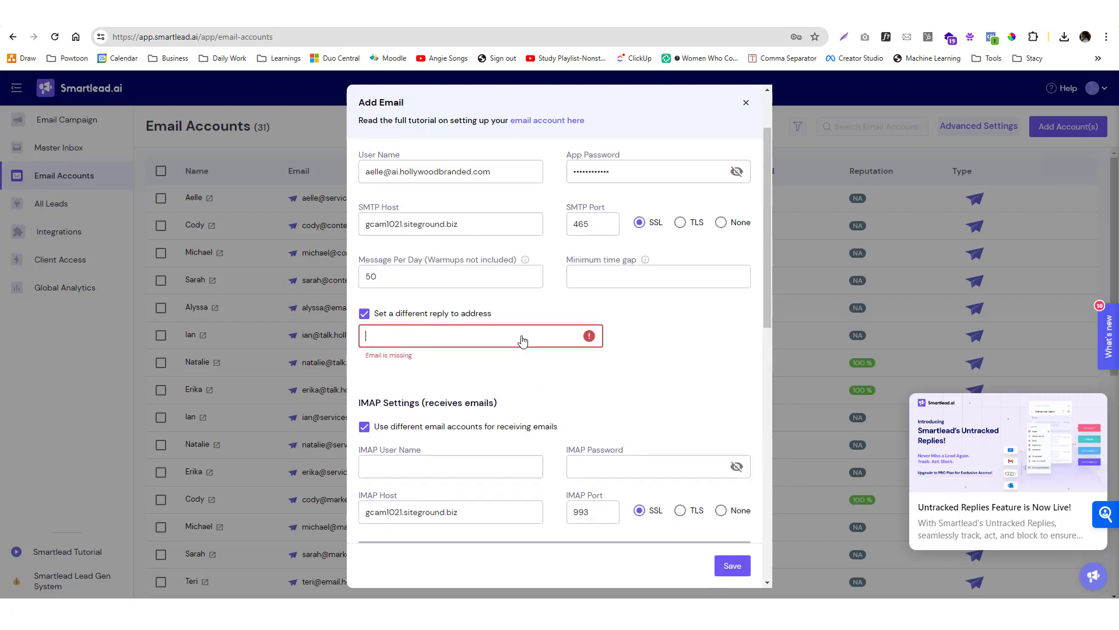
pyautogui.click(365, 315)
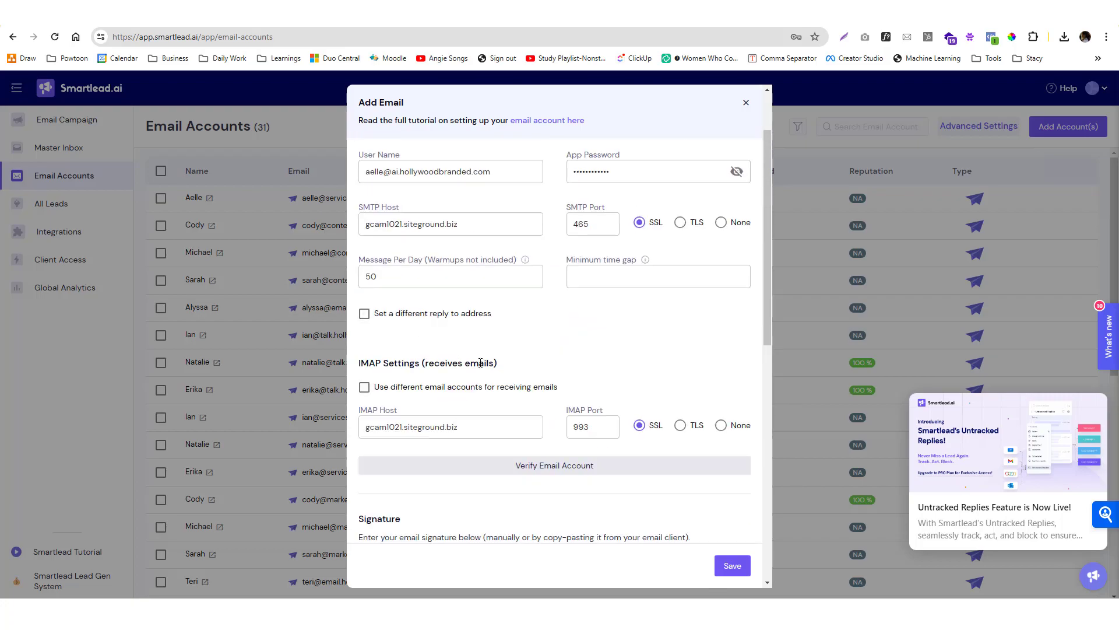
pyautogui.click(543, 470)
# Step: Save the verified SiteGround mailbox as a new sender account
pyautogui.scroll(-5, 545, 358)
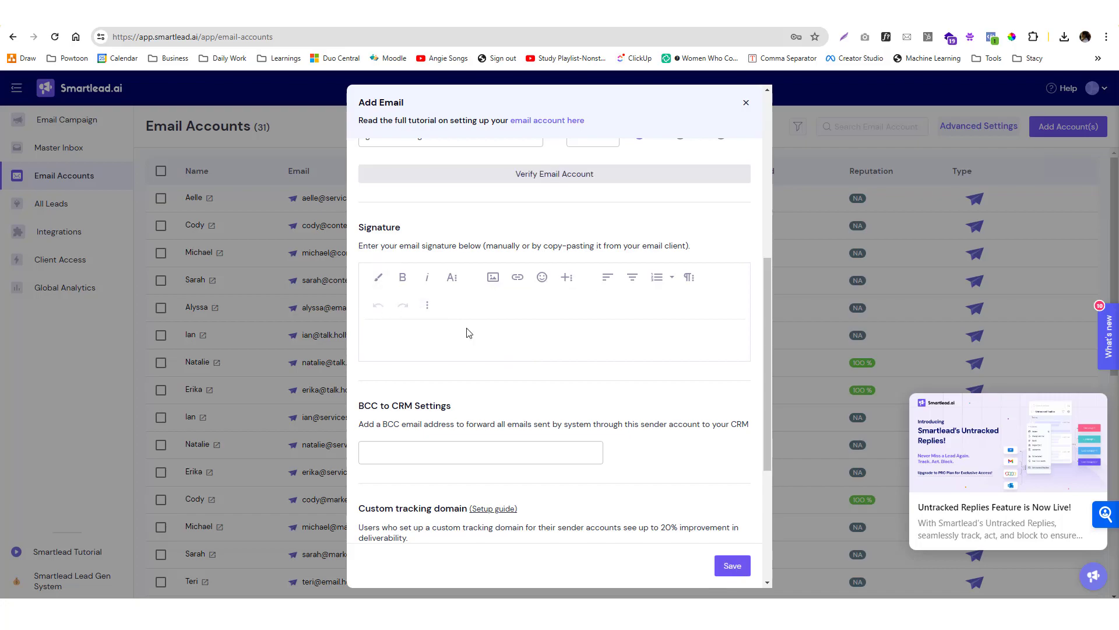
pyautogui.scroll(5, 464, 321)
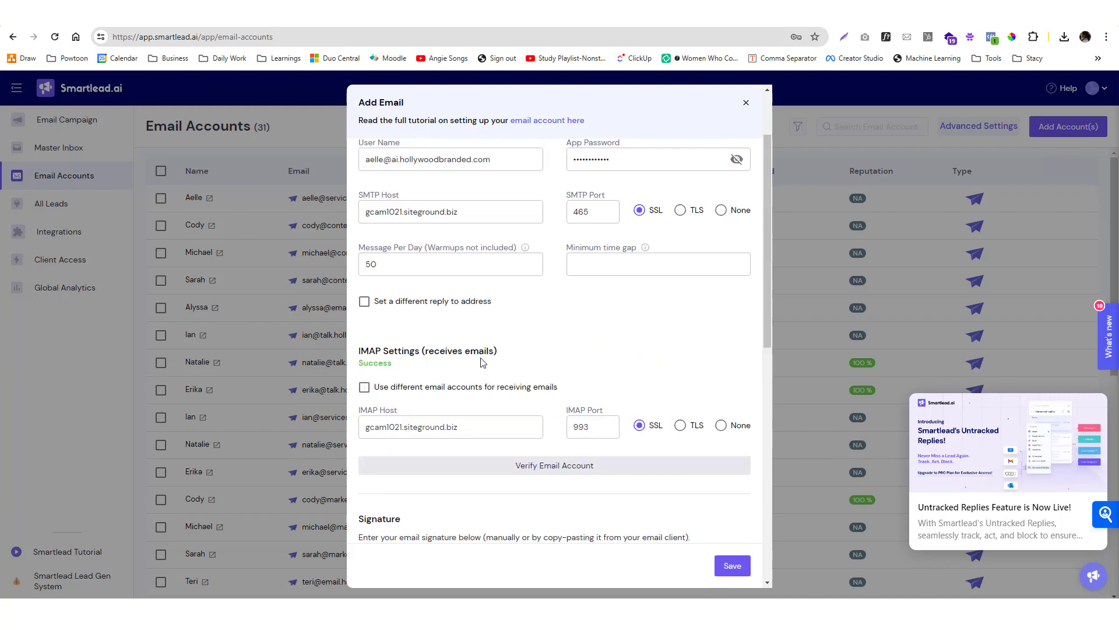
pyautogui.scroll(-5, 483, 358)
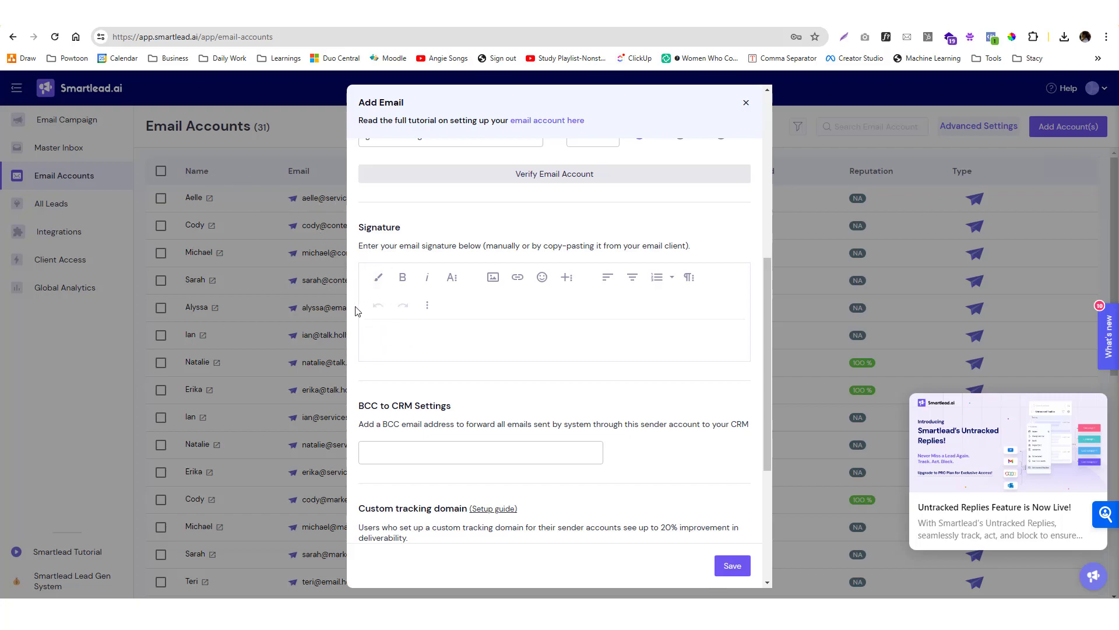
pyautogui.scroll(5, 361, 321)
pyautogui.scroll(-4, 414, 303)
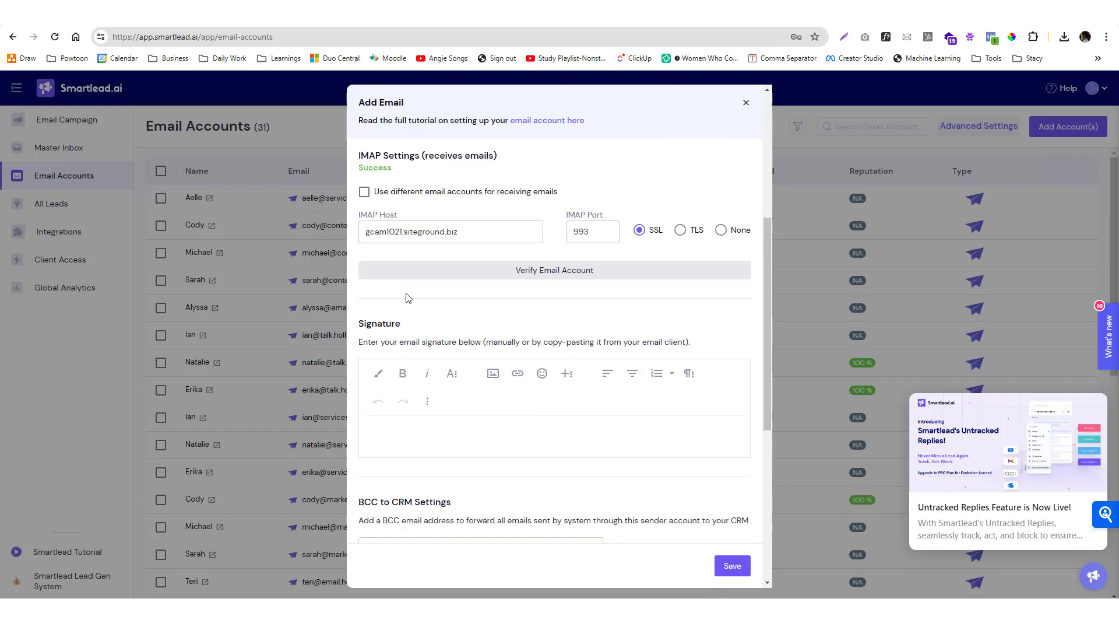
pyautogui.click(731, 567)
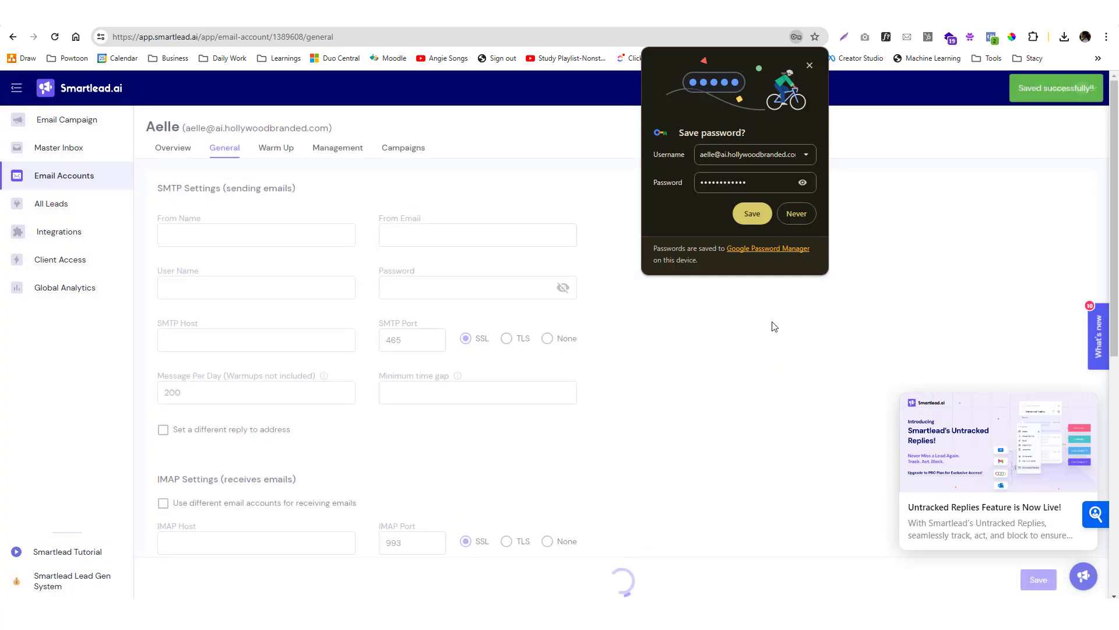
# Step: Let Chrome store the mailbox password and switch the signature editor to code view
pyautogui.click(752, 215)
pyautogui.scroll(-5, 303, 274)
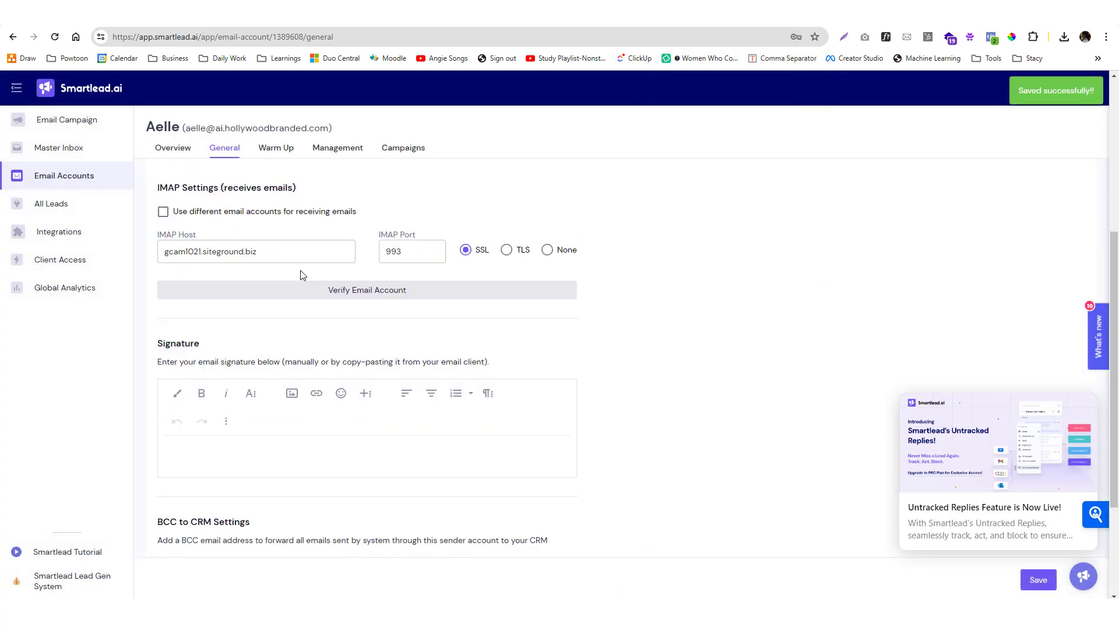
pyautogui.click(180, 448)
pyautogui.click(226, 423)
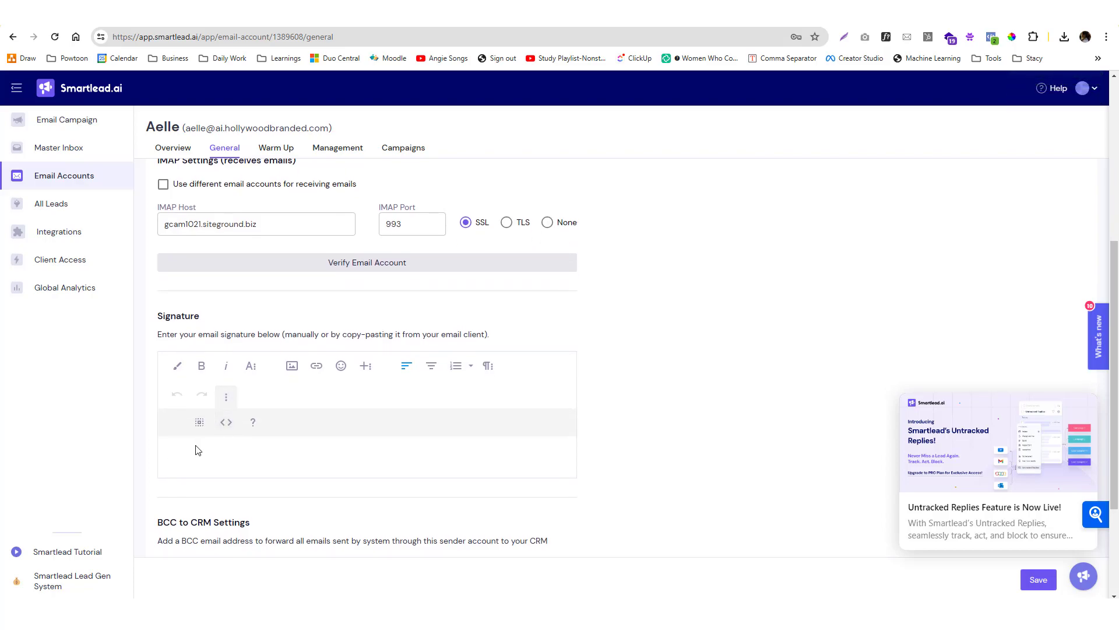
pyautogui.click(226, 429)
# Step: Return to the Email Accounts list, now showing 32 accounts with the new ai.hollywoodbranded.com mailbox
pyautogui.scroll(5, 257, 426)
pyautogui.scroll(-10, 257, 427)
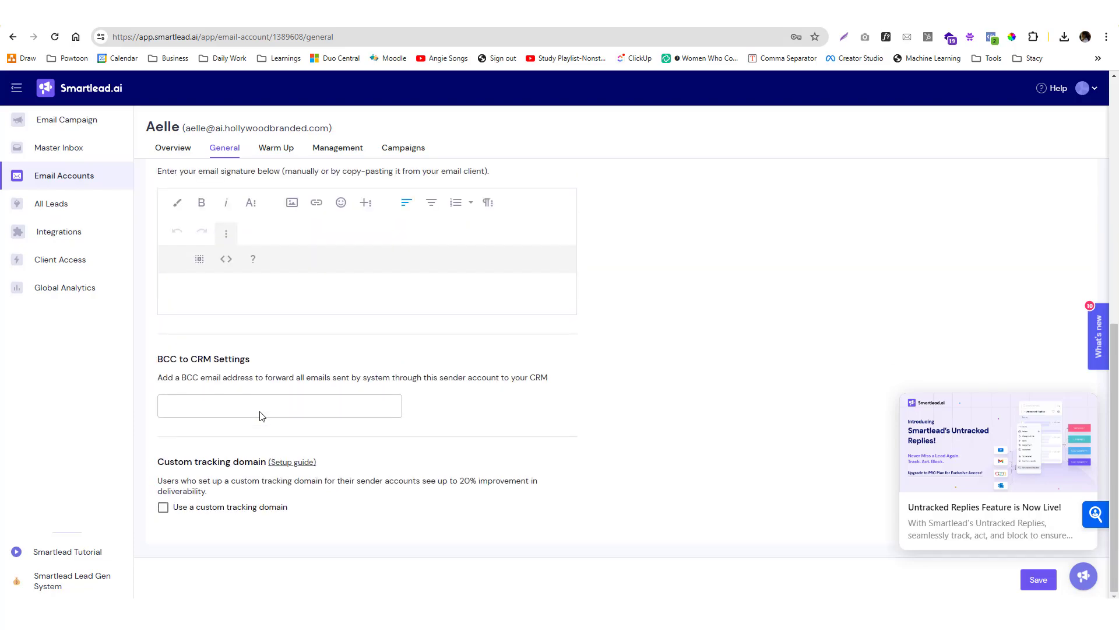
pyautogui.click(84, 179)
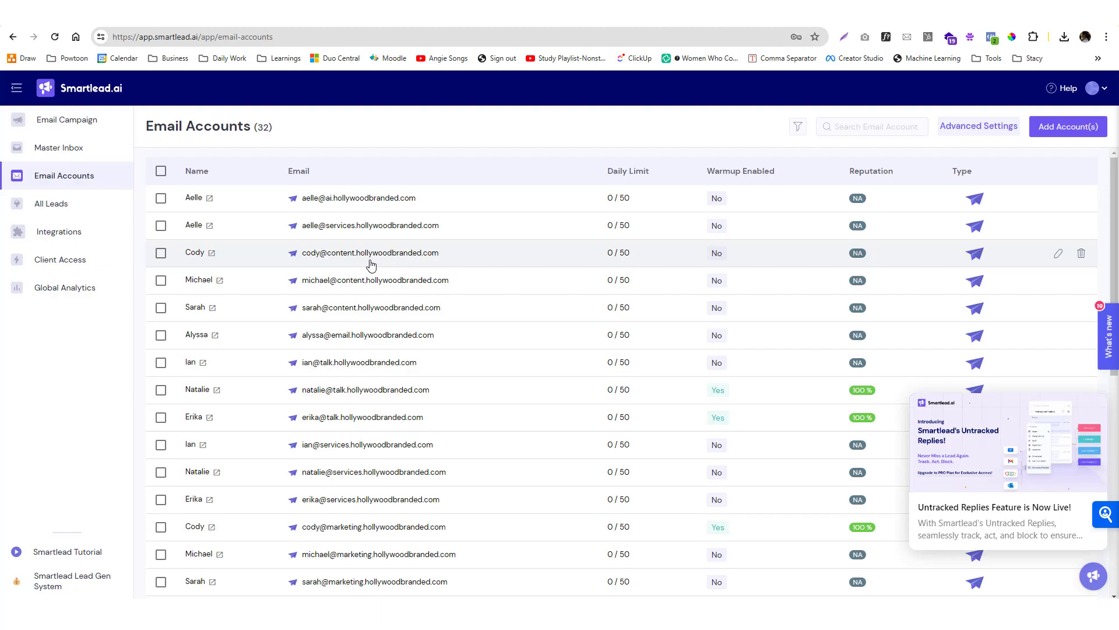
# Step: Load cloudflare.com in the next browser tab
pyautogui.hotkey('ctrl', 'Tab')
pyautogui.hotkey('ctrl', 'Tab')
pyautogui.click(466, 38)
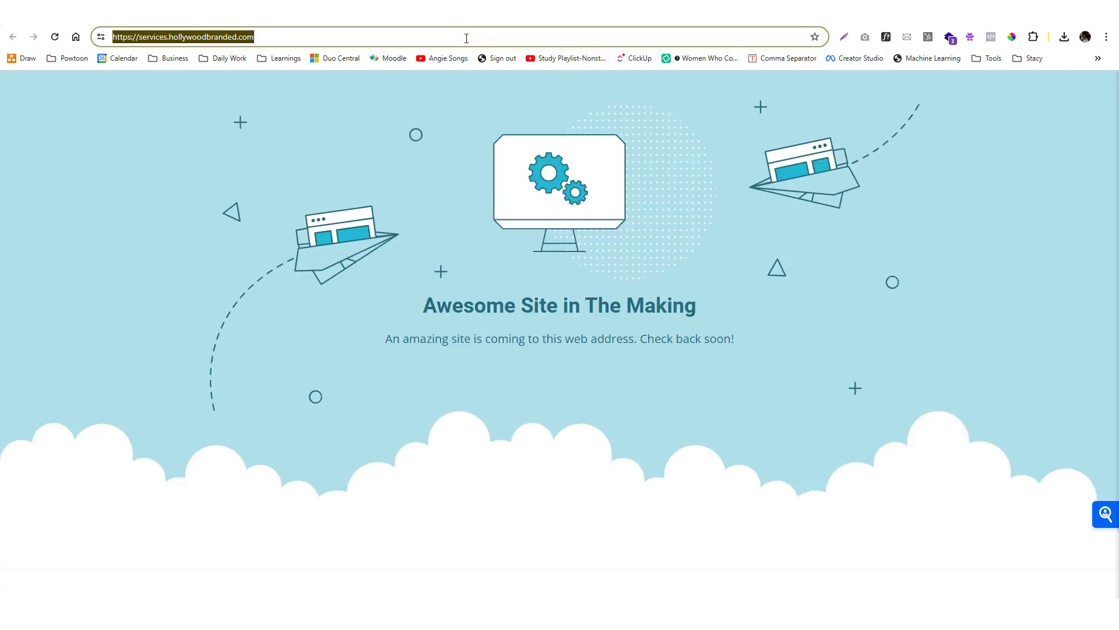
pyautogui.write('clo')
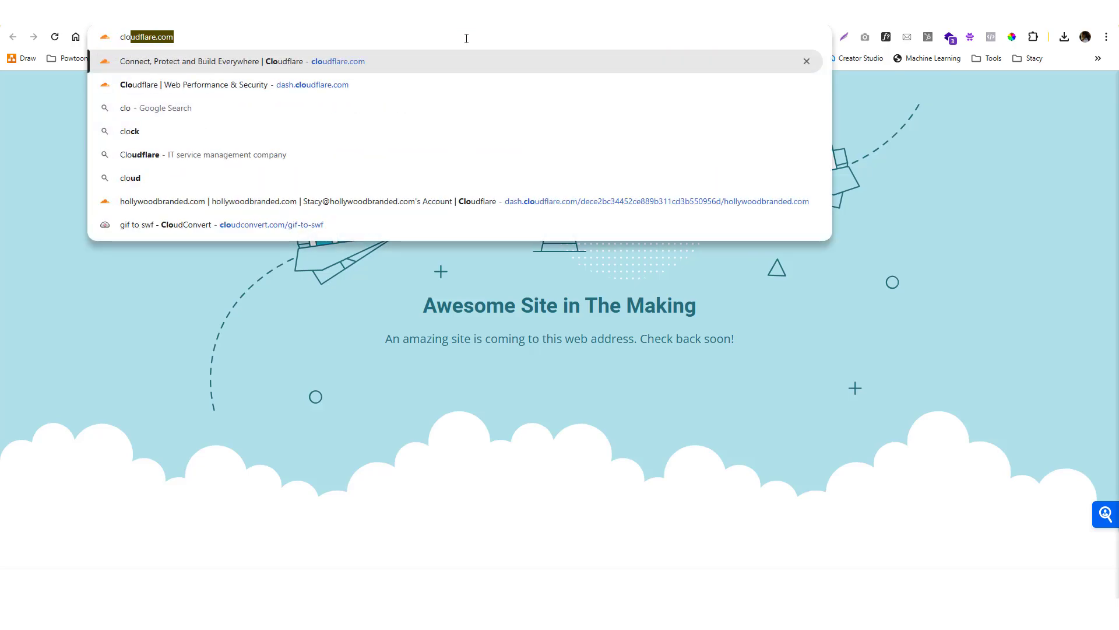
pyautogui.press('Return')
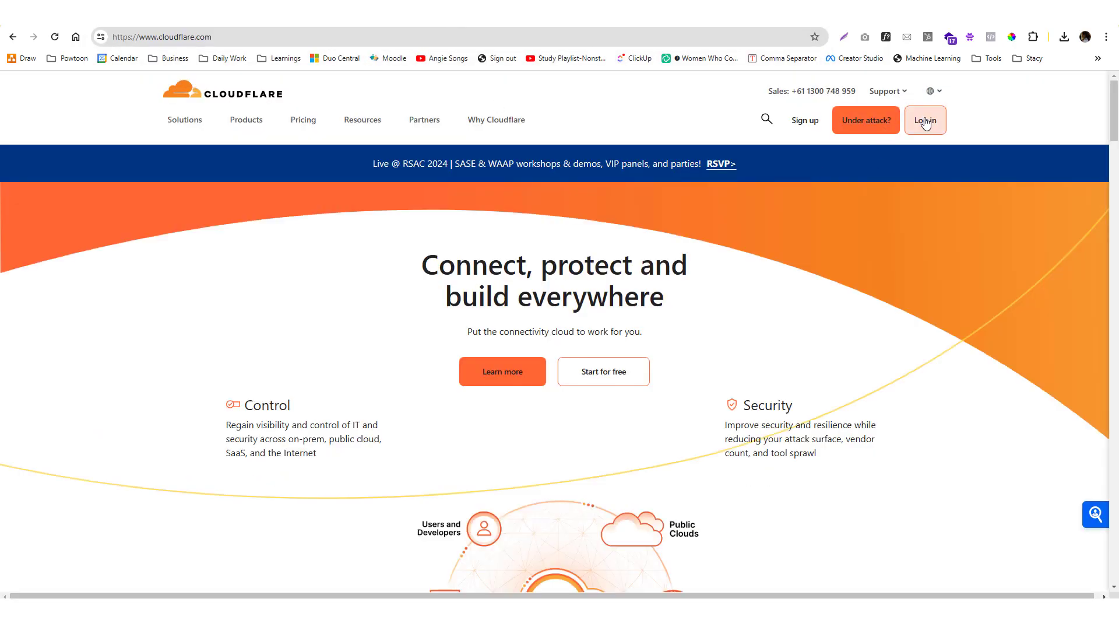
# Step: Log in to Cloudflare and open the hollywoodbranded.com Overview page
pyautogui.click(925, 120)
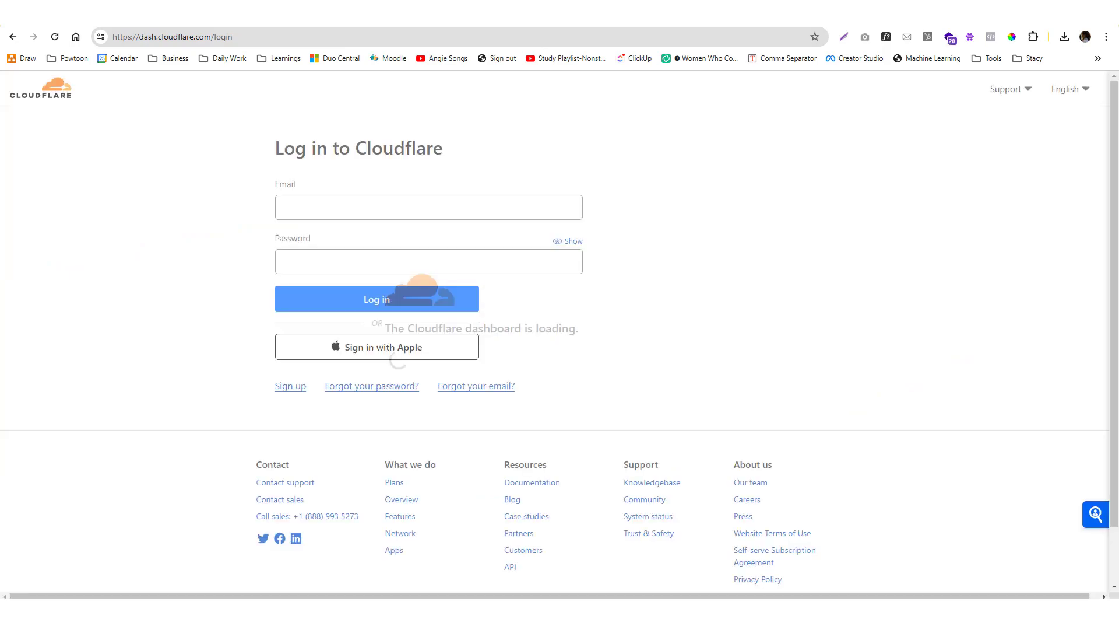
pyautogui.click(371, 295)
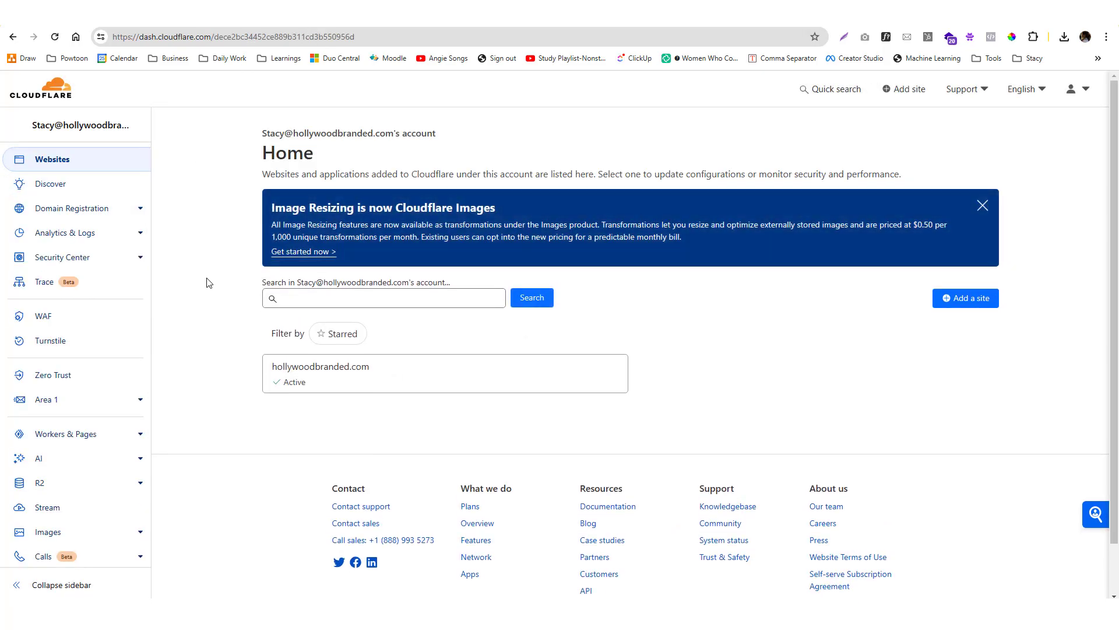
pyautogui.click(322, 376)
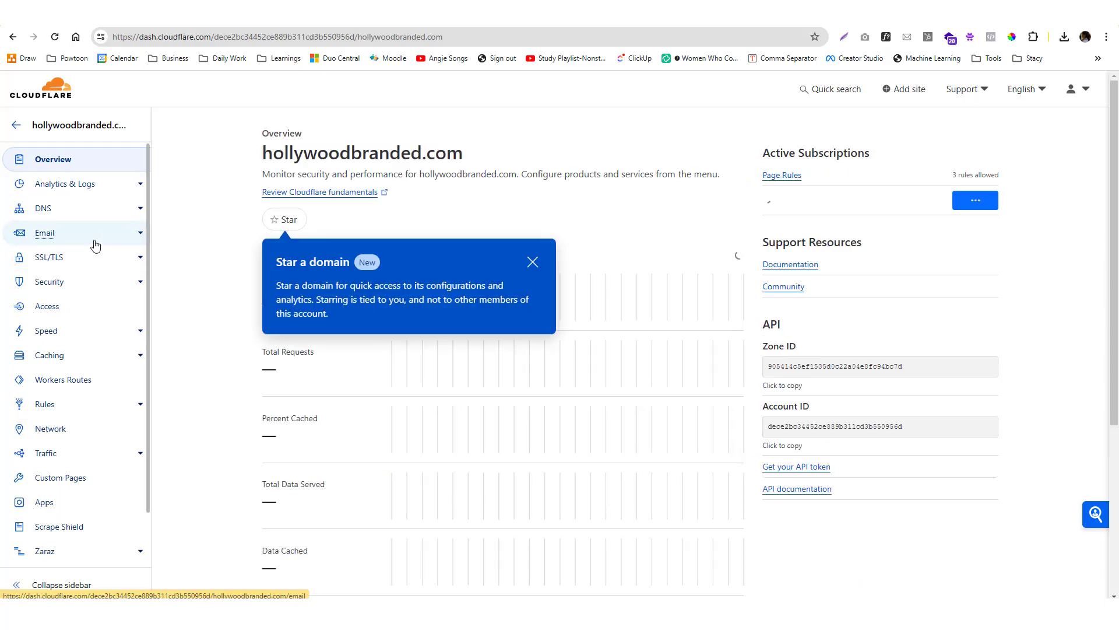
# Step: Open the domain's DNS Records and search for the ai subdomain's records
pyautogui.click(87, 208)
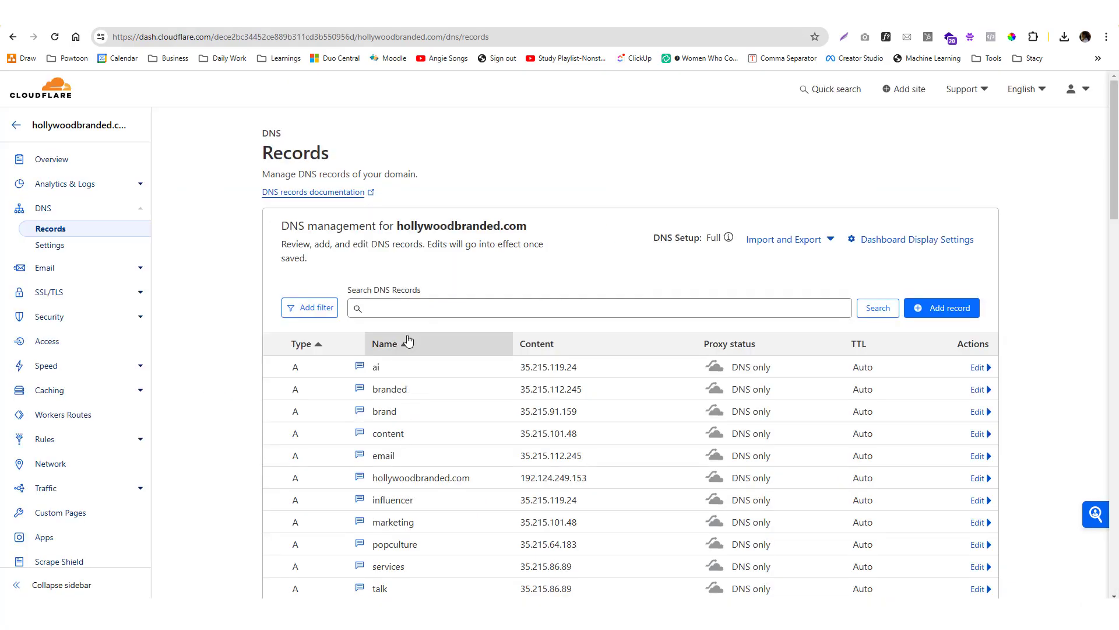
pyautogui.click(380, 309)
pyautogui.write('ai')
pyautogui.press('Return')
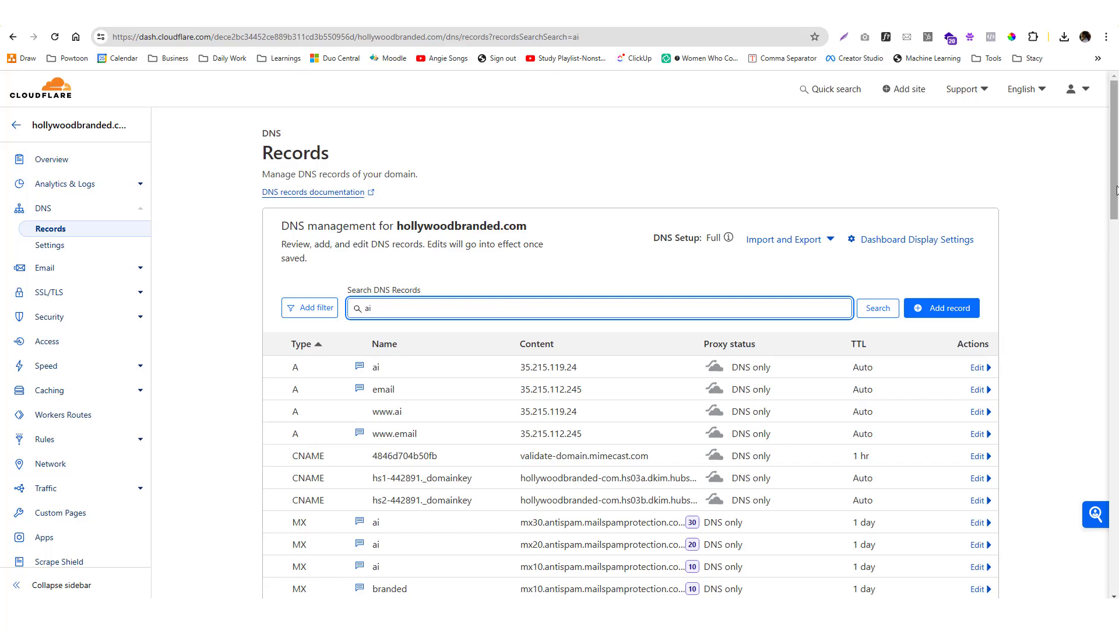
pyautogui.moveTo(1116, 181)
pyautogui.mouseDown()
pyautogui.moveTo(1116, 210)
pyautogui.moveTo(1116, 200)
pyautogui.mouseUp()
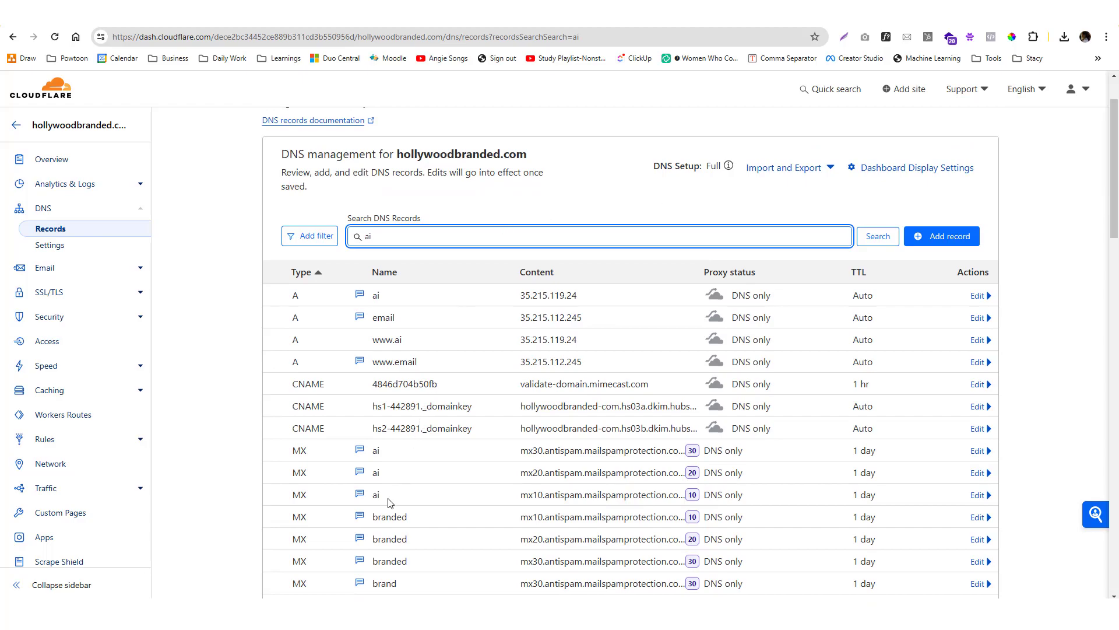
pyautogui.moveTo(387, 498); pyautogui.dragTo(676, 491)
pyautogui.click(505, 476)
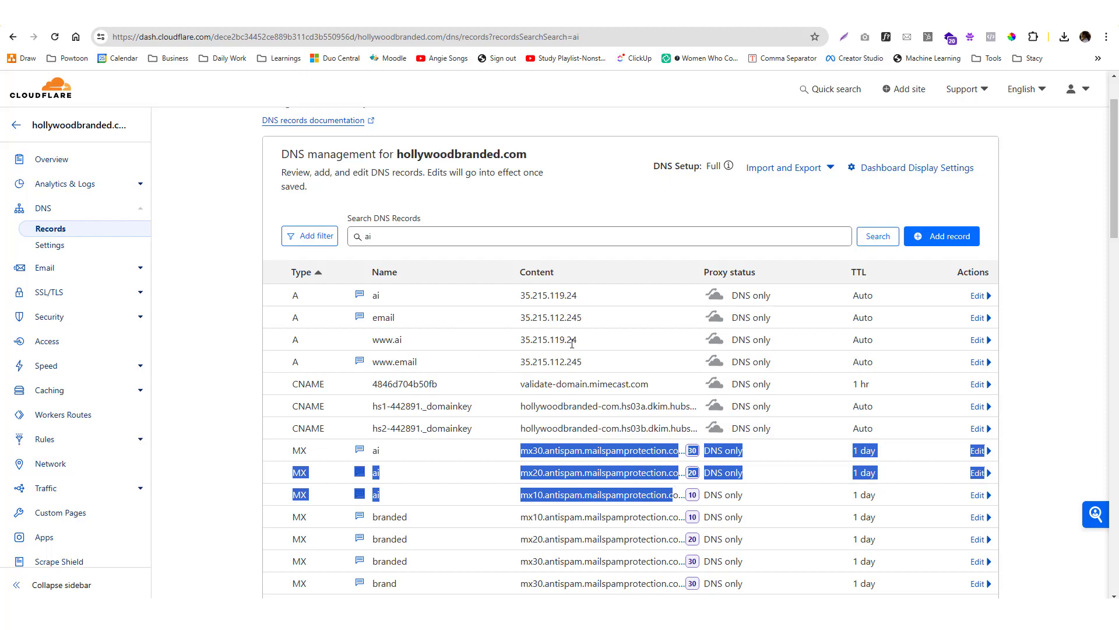
# Step: Open the ai subdomain's SPF TXT record for editing and select its full content value
pyautogui.scroll(-5, 558, 382)
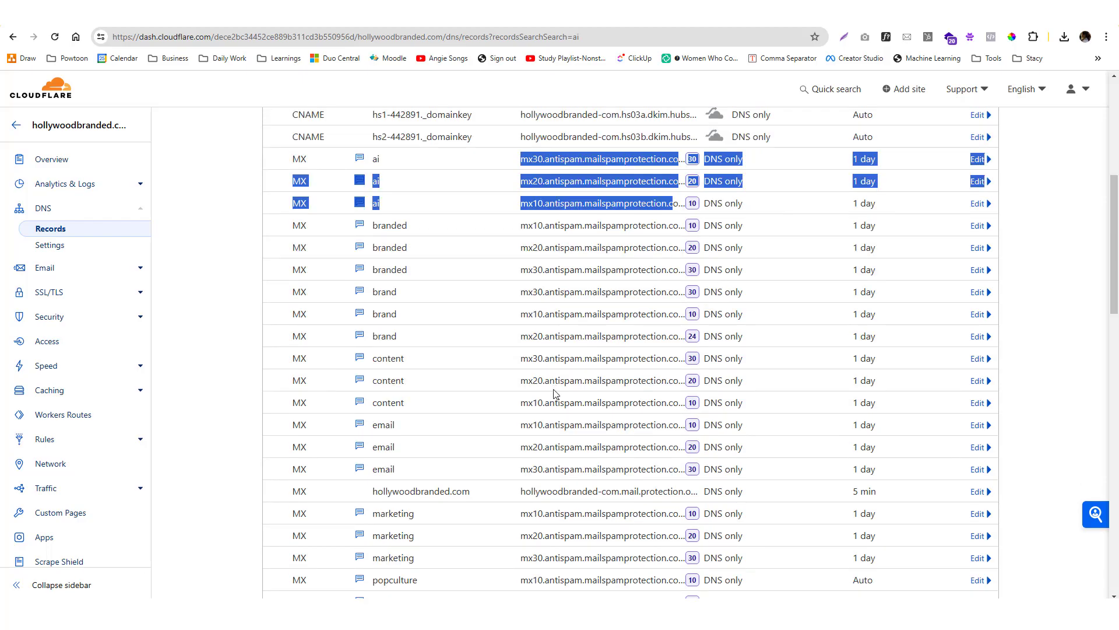
pyautogui.scroll(-5, 554, 390)
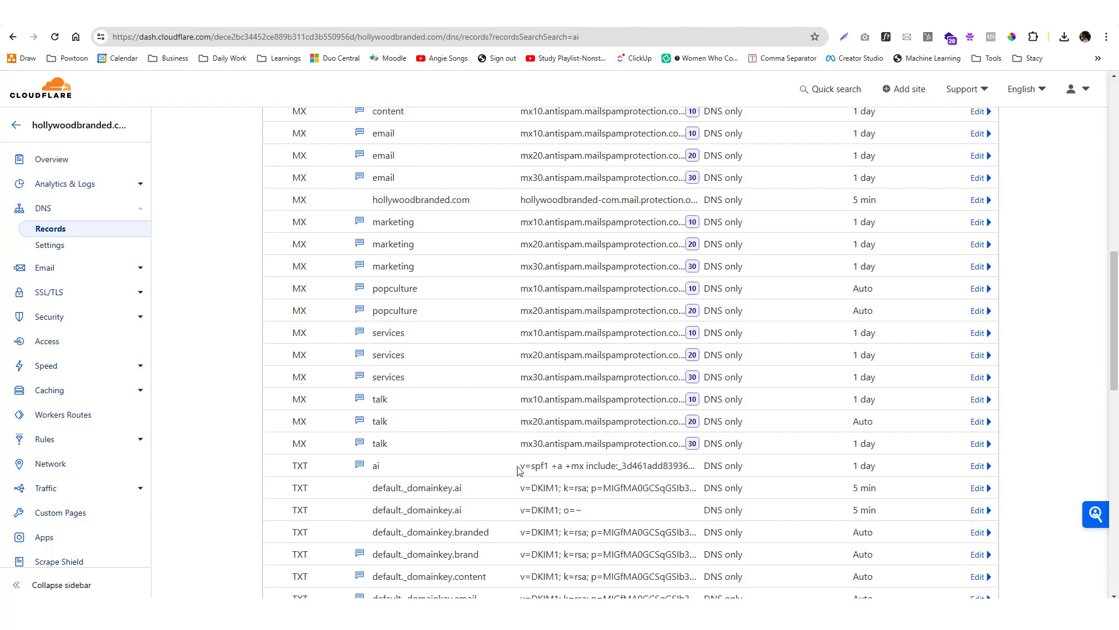
pyautogui.moveTo(519, 469); pyautogui.dragTo(674, 468)
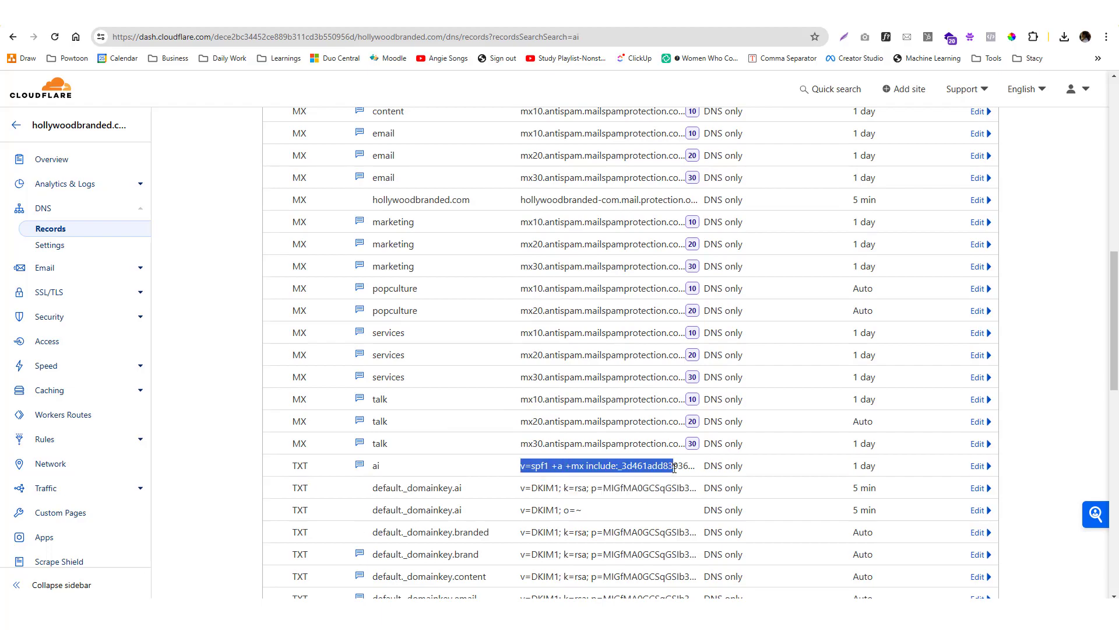
pyautogui.click(978, 468)
pyautogui.moveTo(694, 562); pyautogui.dragTo(254, 566)
pyautogui.scroll(-5, 262, 555)
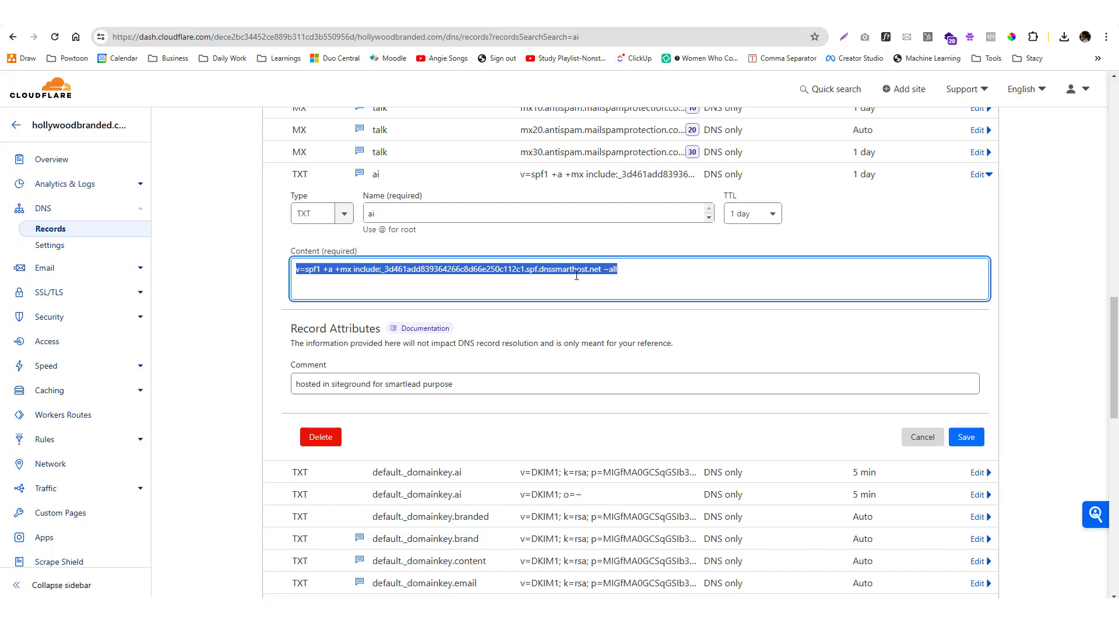
pyautogui.scroll(5, 322, 396)
pyautogui.scroll(-5, 321, 350)
pyautogui.click(245, 12)
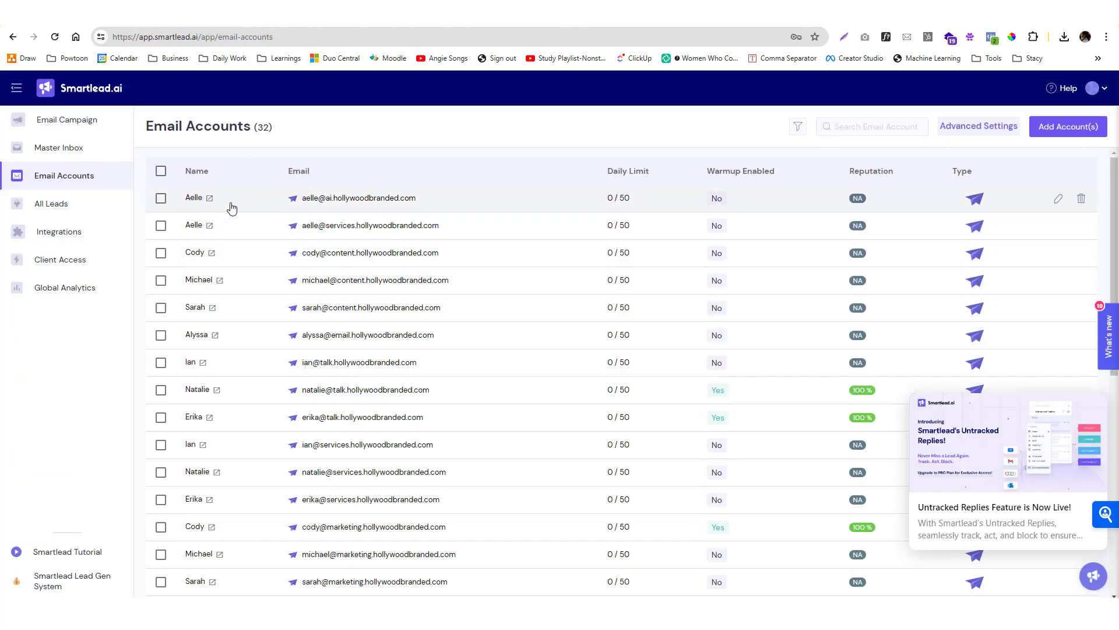
pyautogui.click(361, 12)
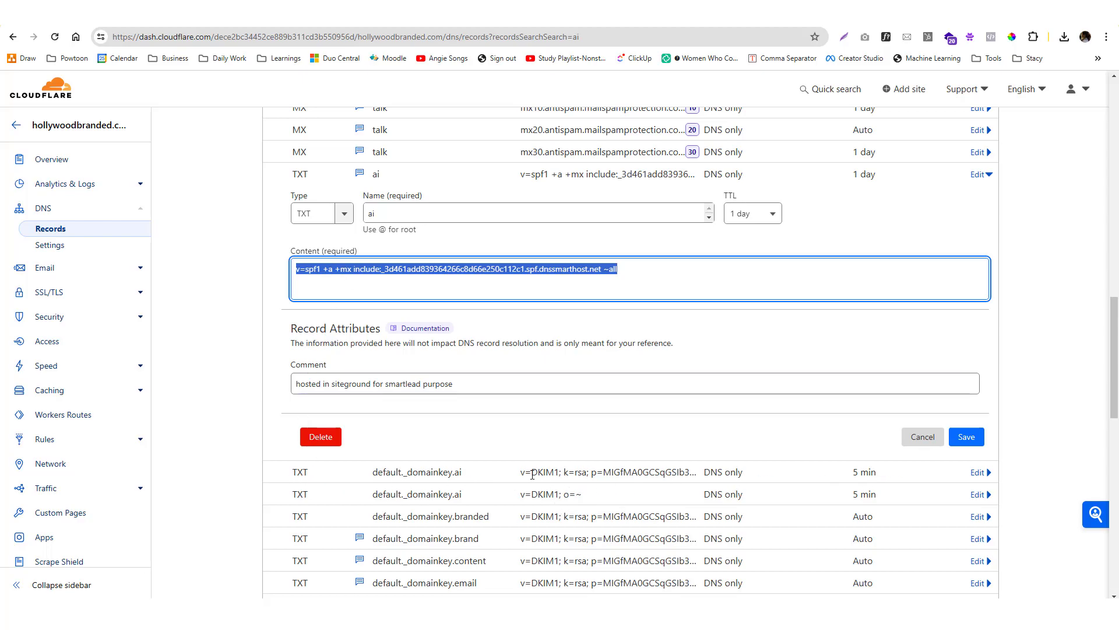
# Step: Review the default._domainkey.ai DKIM TXT record values, including v=DKIM1
pyautogui.moveTo(531, 472); pyautogui.dragTo(689, 474)
pyautogui.click(553, 499)
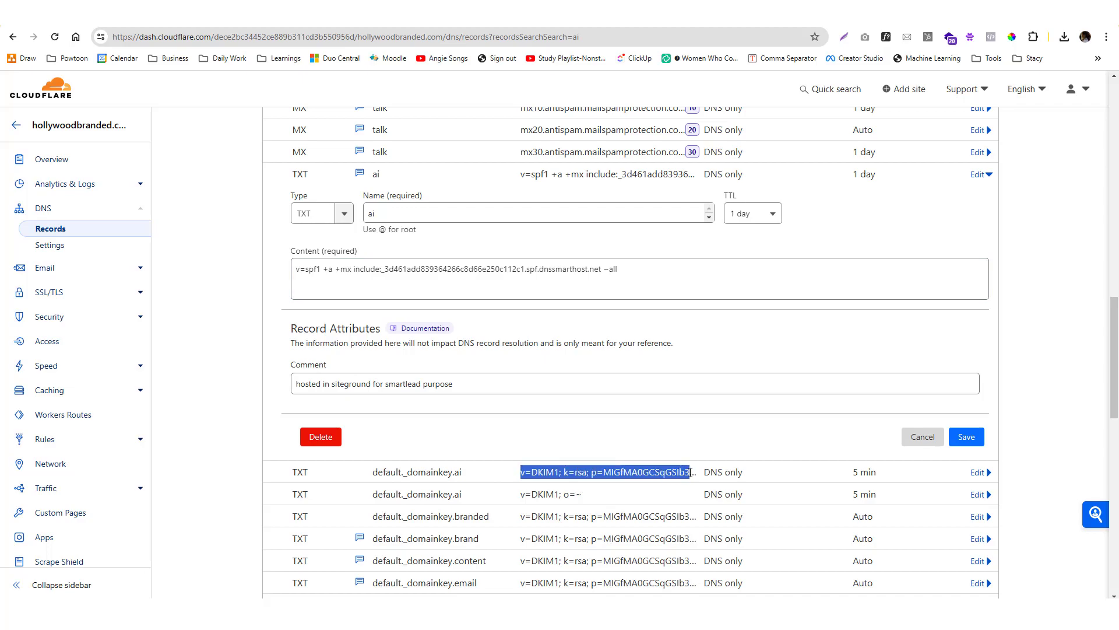
pyautogui.moveTo(582, 495); pyautogui.dragTo(532, 498)
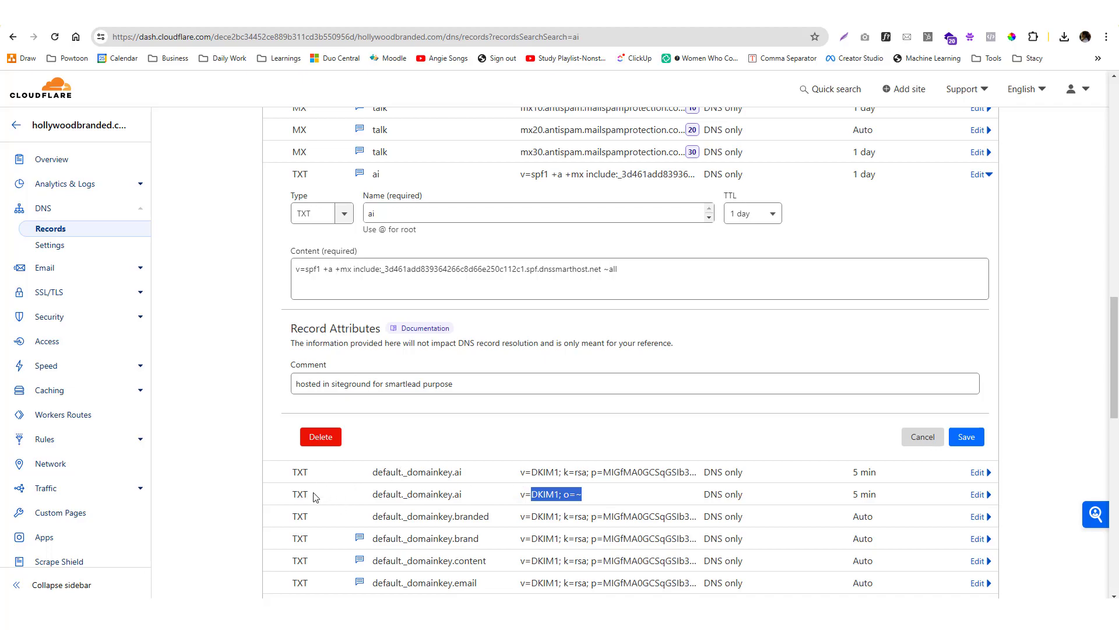
pyautogui.moveTo(319, 512); pyautogui.dragTo(303, 473)
pyautogui.click(342, 491)
pyautogui.moveTo(519, 501); pyautogui.dragTo(618, 503)
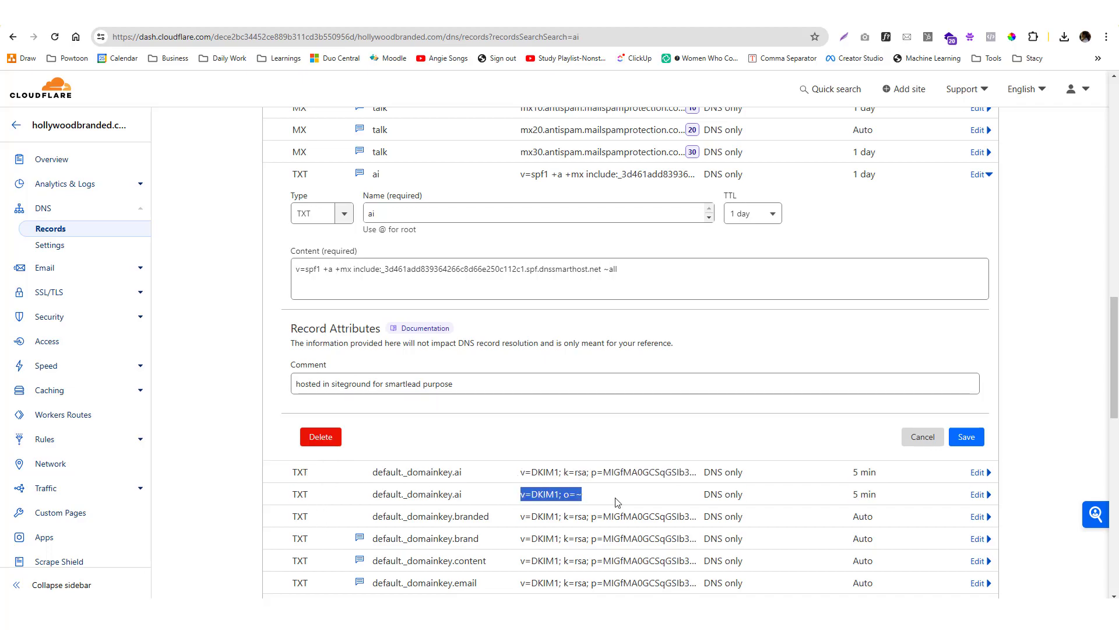
pyautogui.click(562, 471)
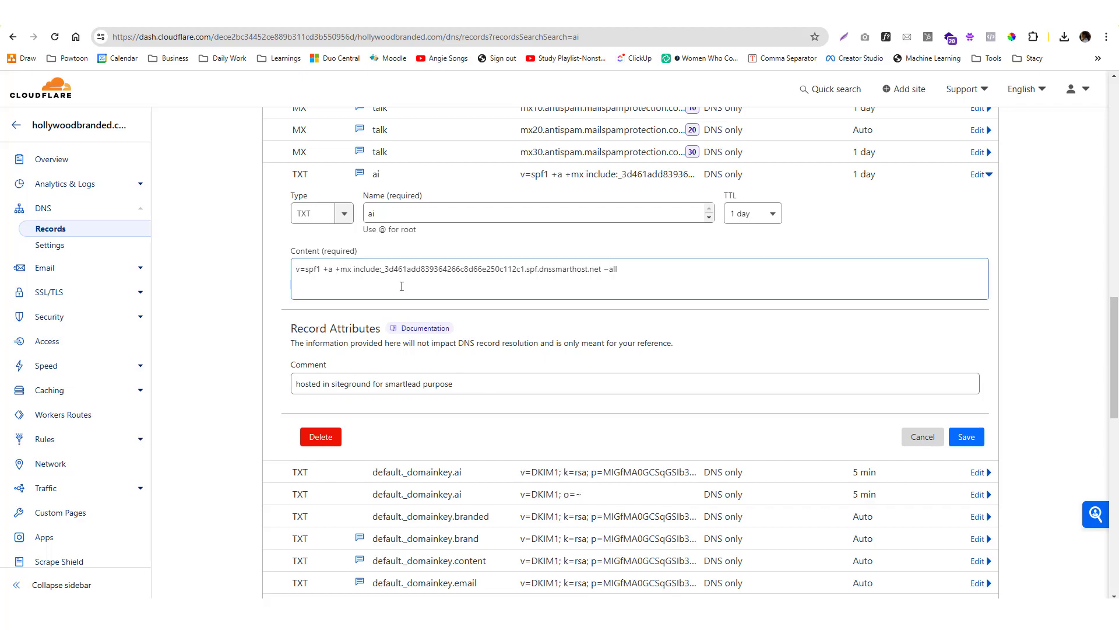
# Step: Recheck the ai SPF record content, then return to Smartlead's 32-account Email Accounts list
pyautogui.hotkey('ctrl', 'Tab')
pyautogui.hotkey('ctrl', 'shift', 'Tab')
pyautogui.click(350, 291)
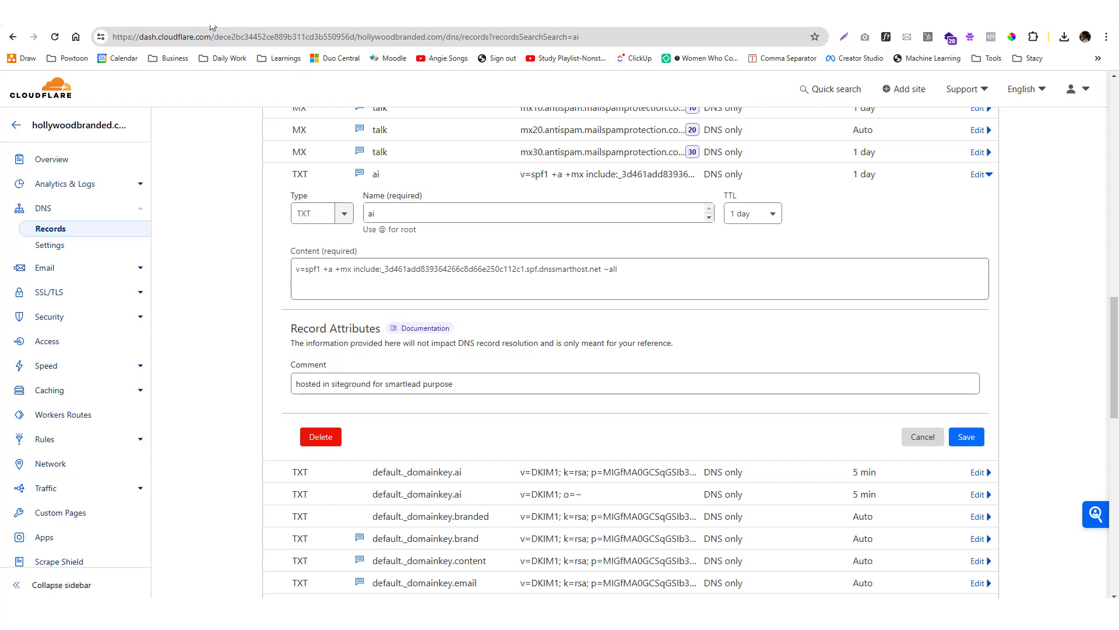
pyautogui.hotkey('ctrl', 'Tab')
pyautogui.scroll(-3, 262, 429)
pyautogui.scroll(3, 262, 427)
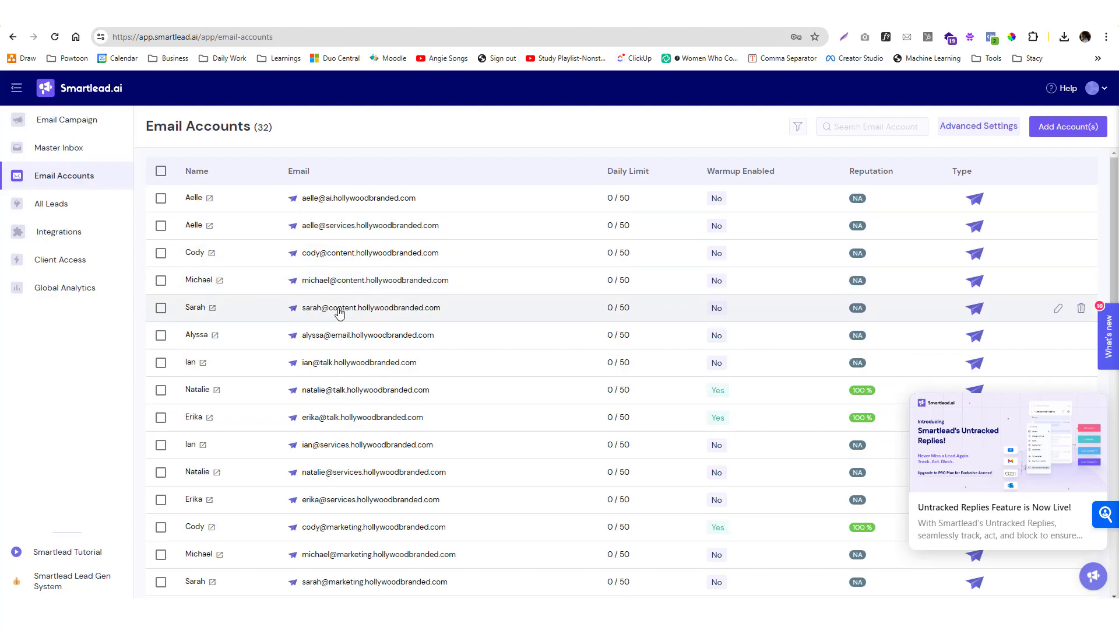
# Step: Enable warmup for the first ai-subdomain email account and acknowledge the confirmation
pyautogui.scroll(-5, 327, 312)
pyautogui.scroll(5, 338, 306)
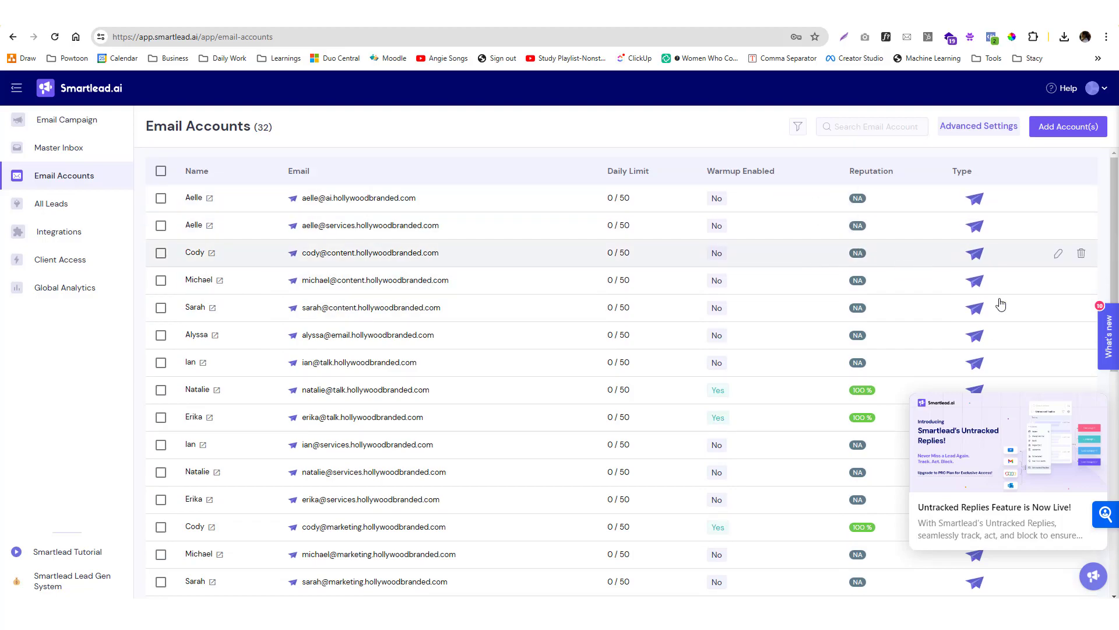
pyautogui.scroll(-5, 800, 313)
pyautogui.scroll(5, 800, 314)
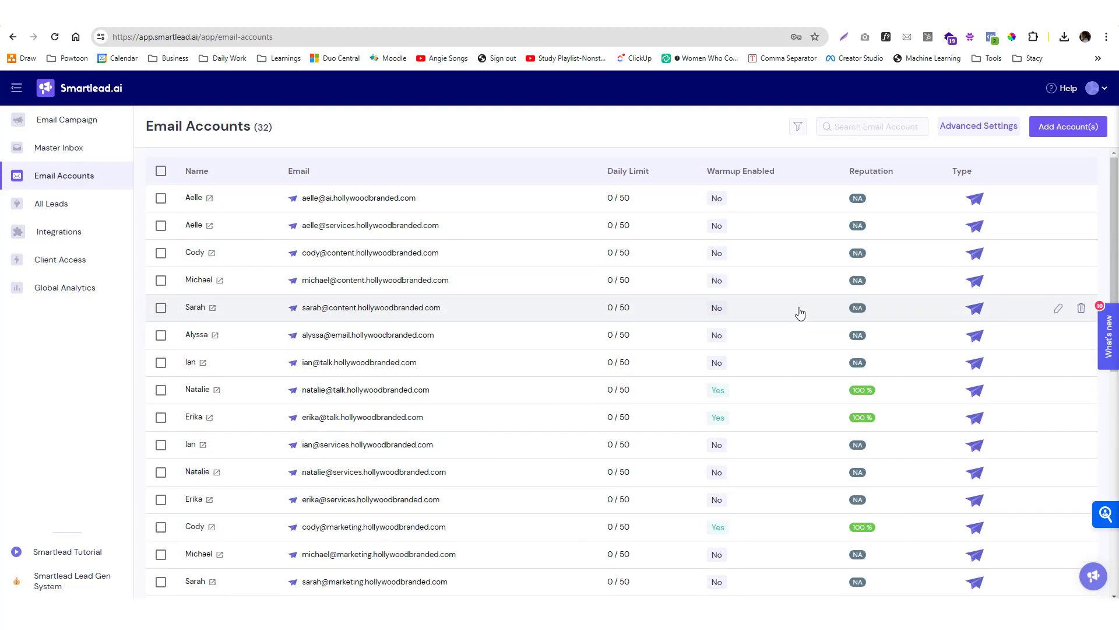
pyautogui.click(709, 204)
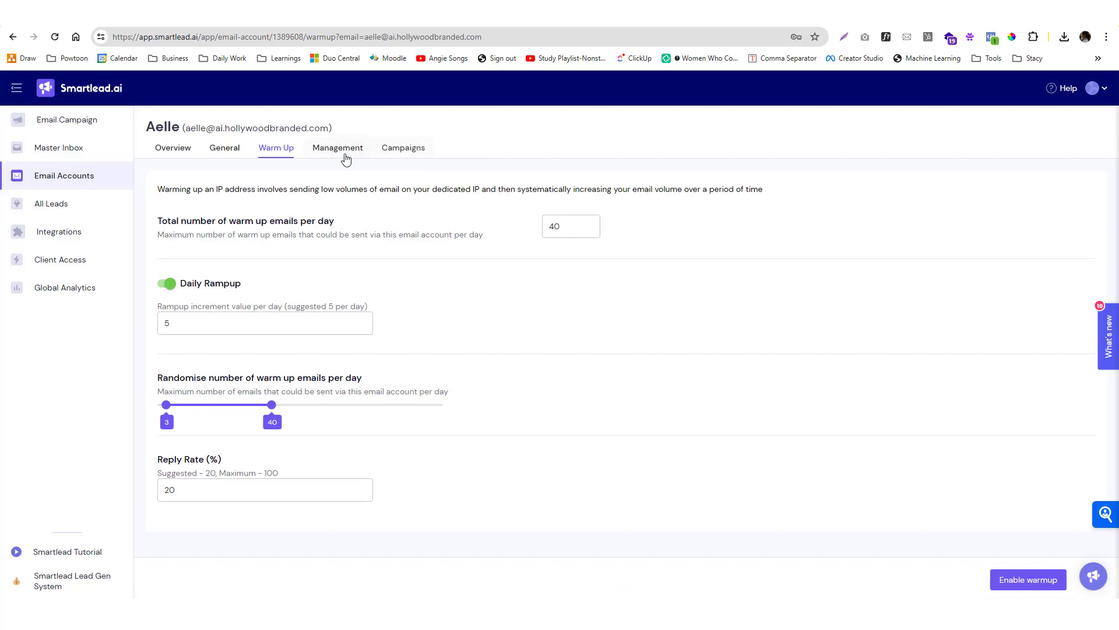
pyautogui.click(1029, 580)
pyautogui.click(647, 380)
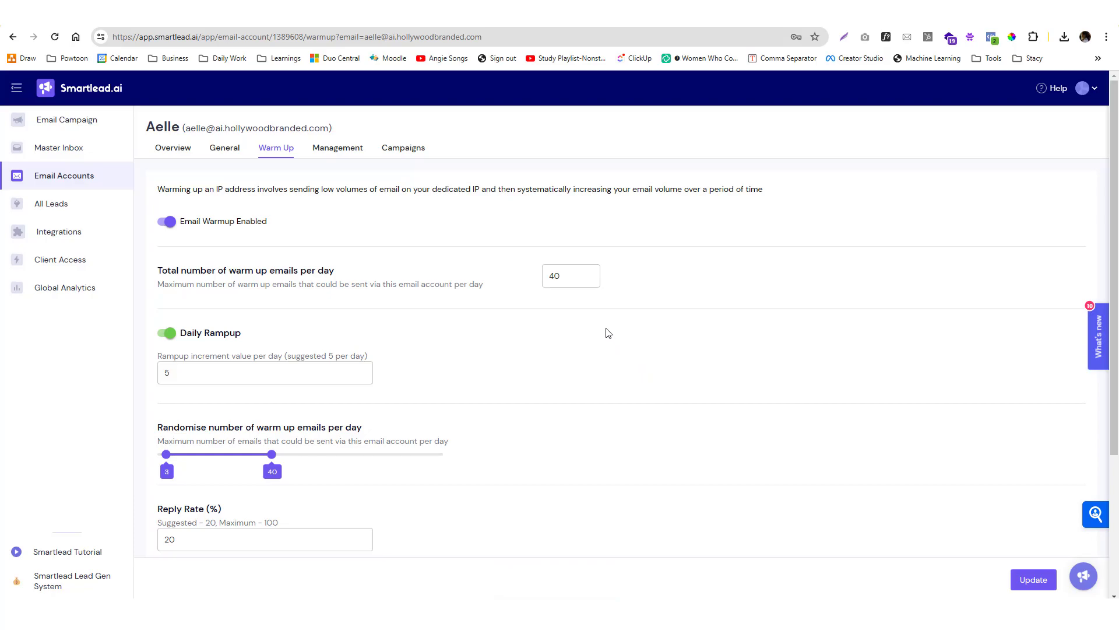
# Step: Go back to Email Accounts, then open the first message in Gmail's Spam folder
pyautogui.click(62, 176)
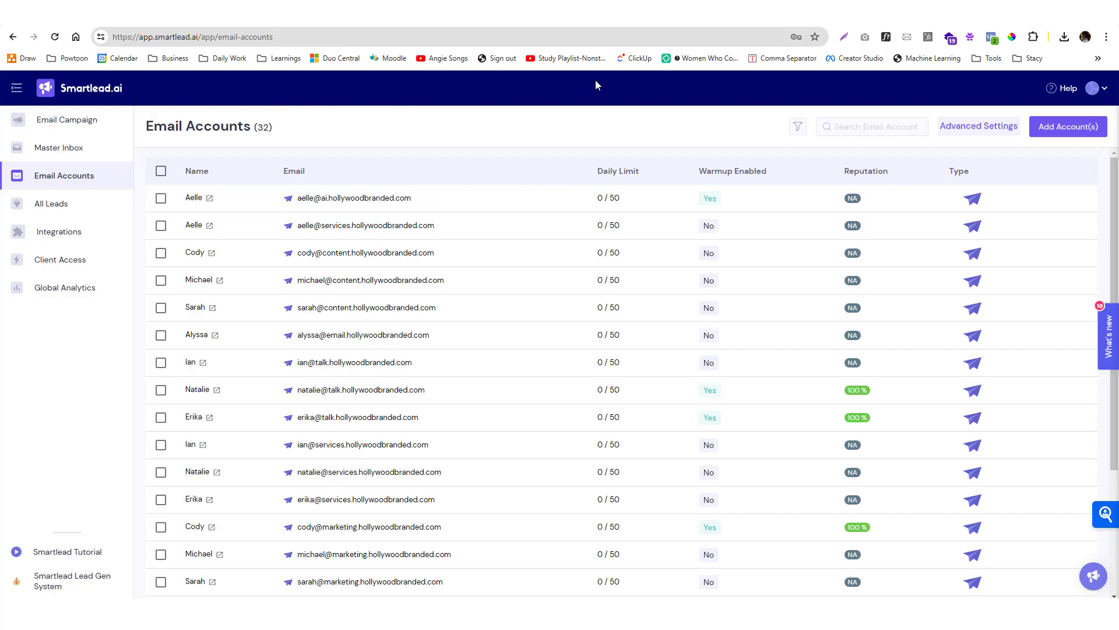
pyautogui.click(629, 12)
pyautogui.click(471, 207)
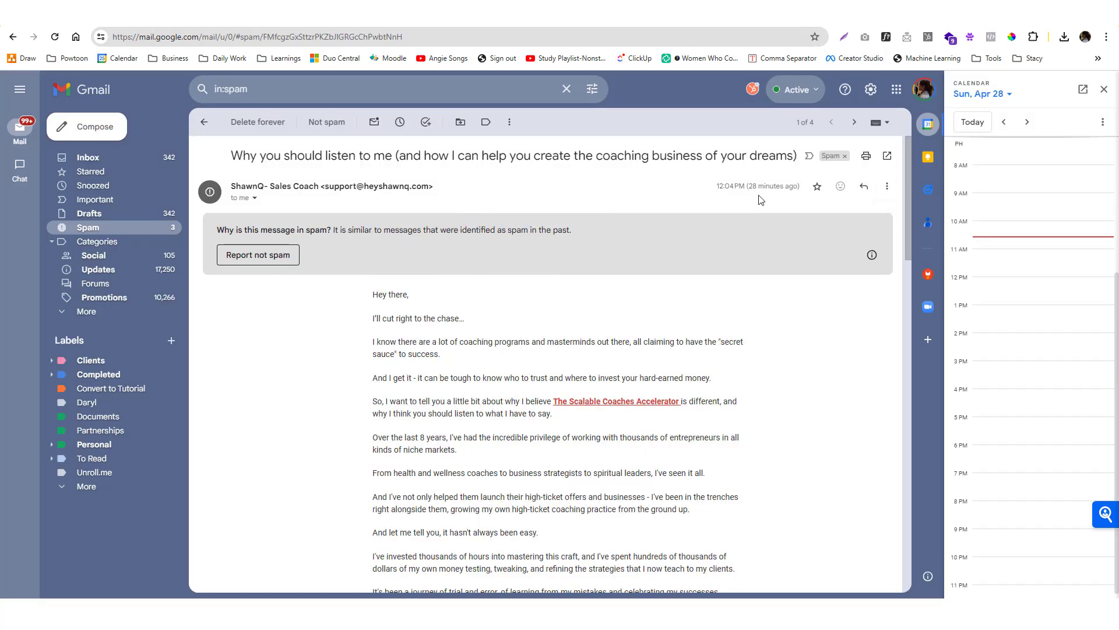
pyautogui.click(887, 186)
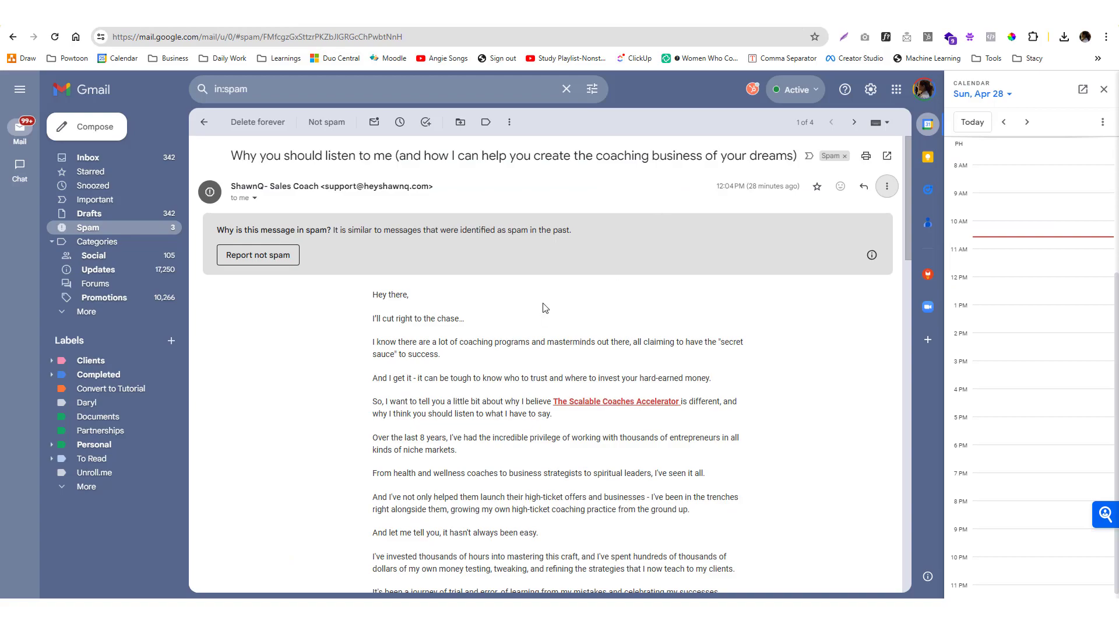
pyautogui.scroll(-8, 511, 320)
pyautogui.scroll(-10, 510, 320)
pyautogui.scroll(15, 513, 319)
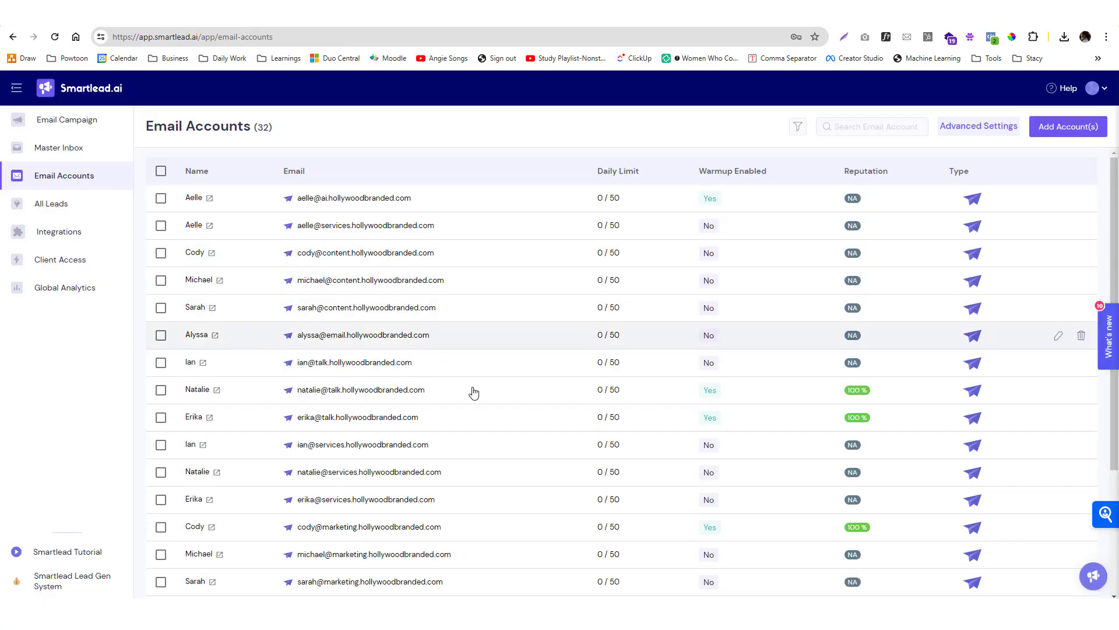
# Step: Download the Smartlead Bulk Upload Example sample CSV from the Add Account(s) dialog
pyautogui.scroll(-5, 513, 415)
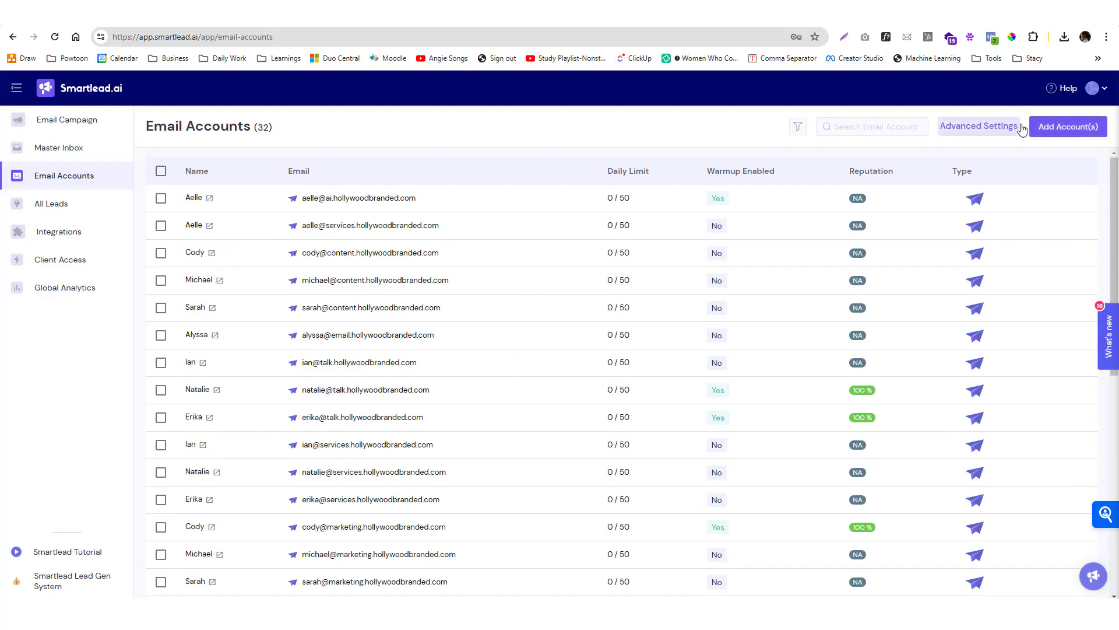
pyautogui.click(1078, 134)
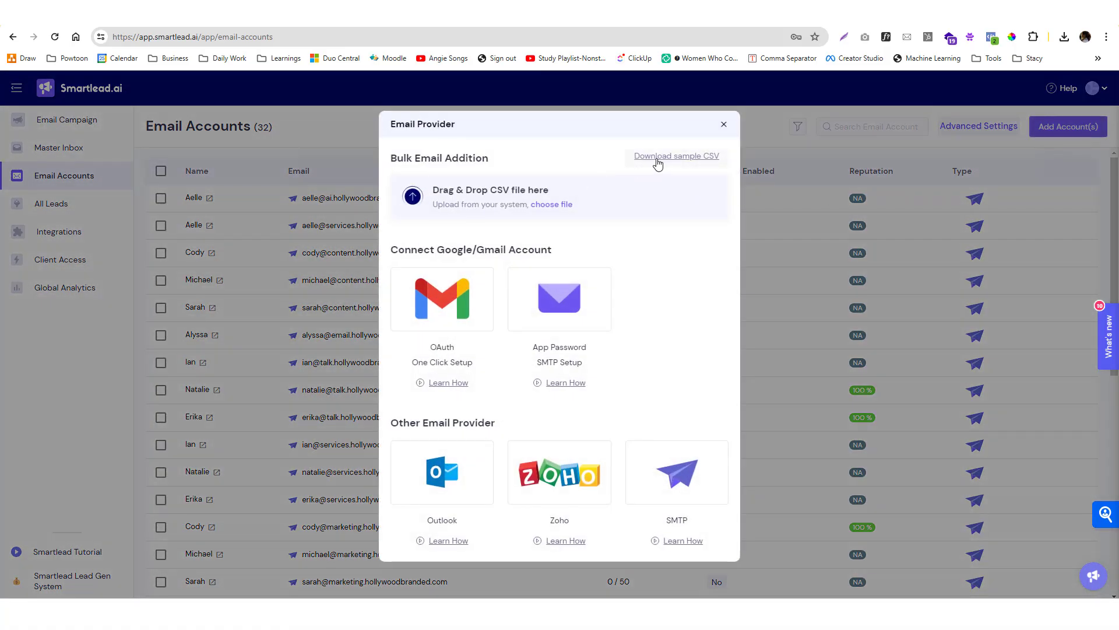
pyautogui.click(658, 163)
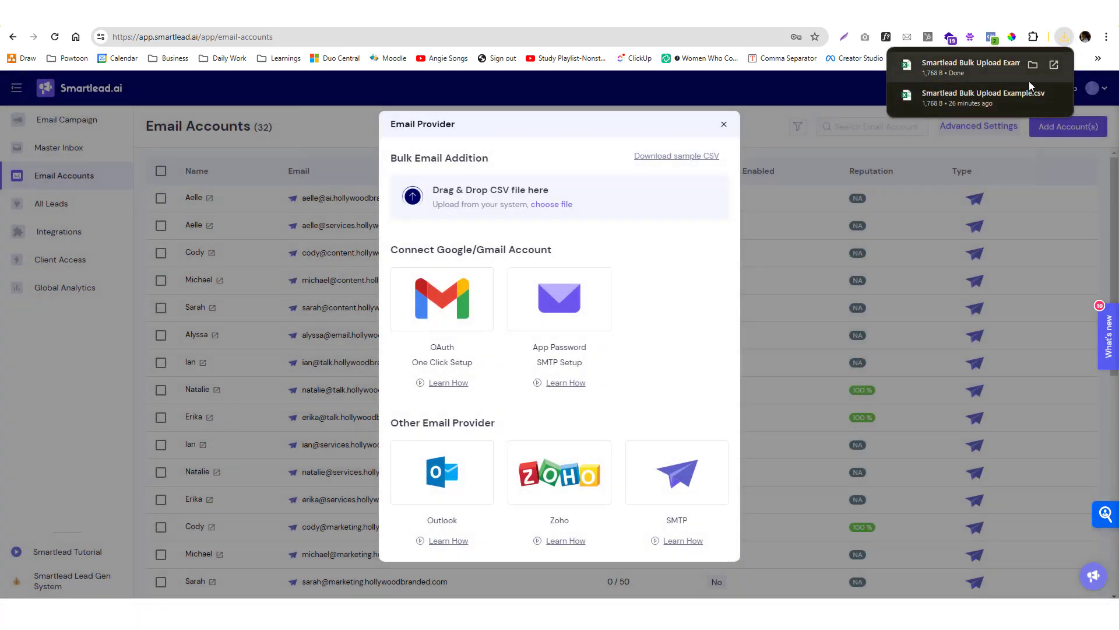
# Step: Open Smartlead Bulk Upload Example in Excel, widen columns A–C, and maximize the window
pyautogui.click(1033, 65)
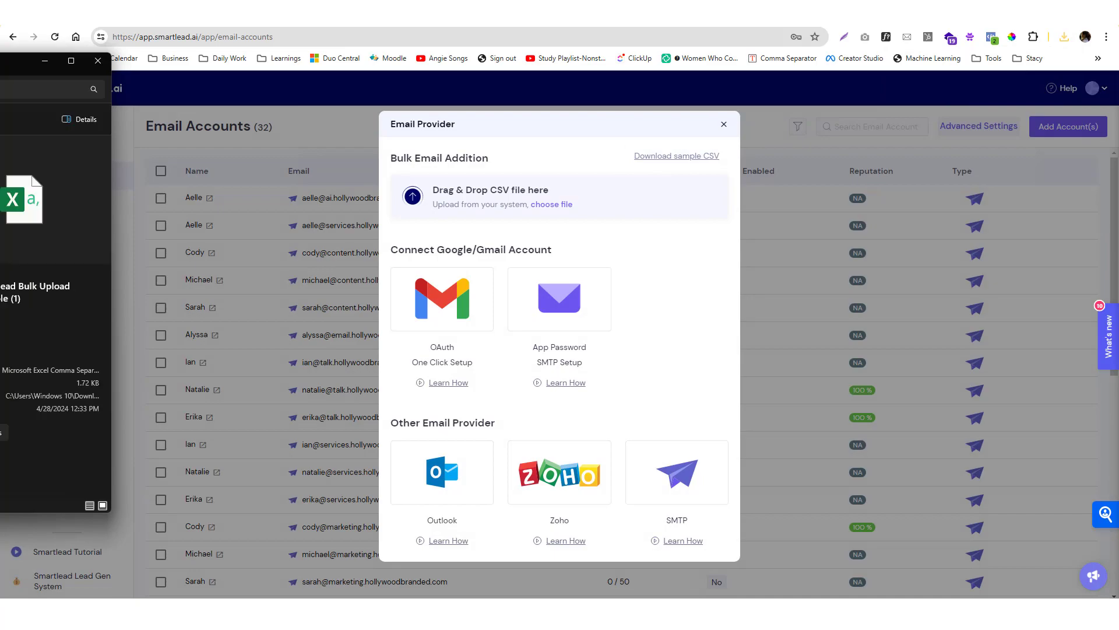
pyautogui.moveTo(3, 65); pyautogui.dragTo(671, 66)
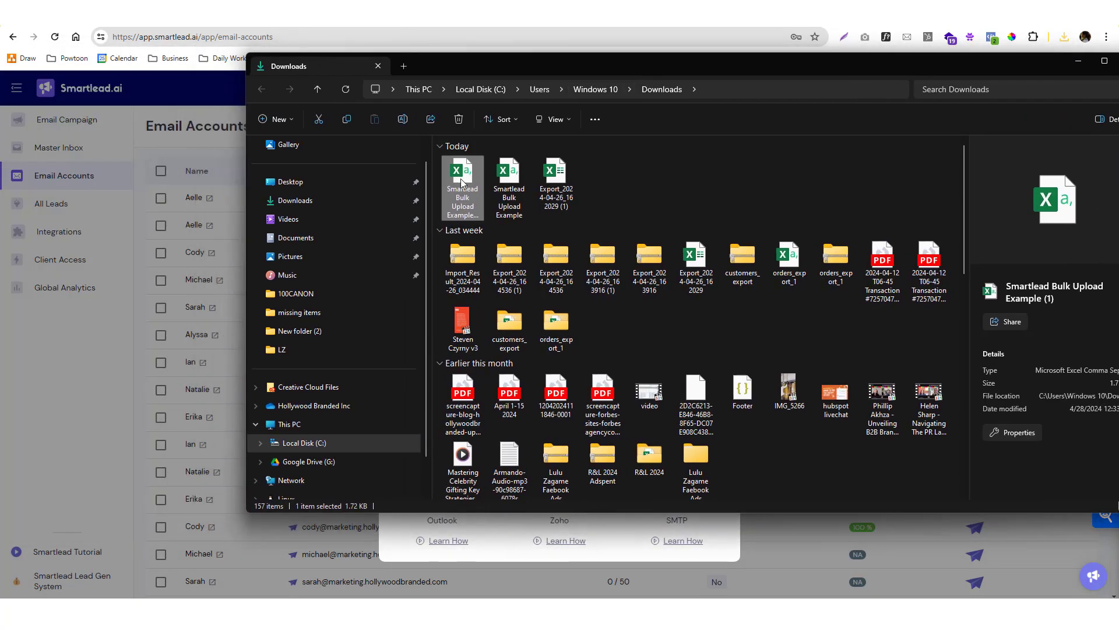
pyautogui.doubleClick(462, 182)
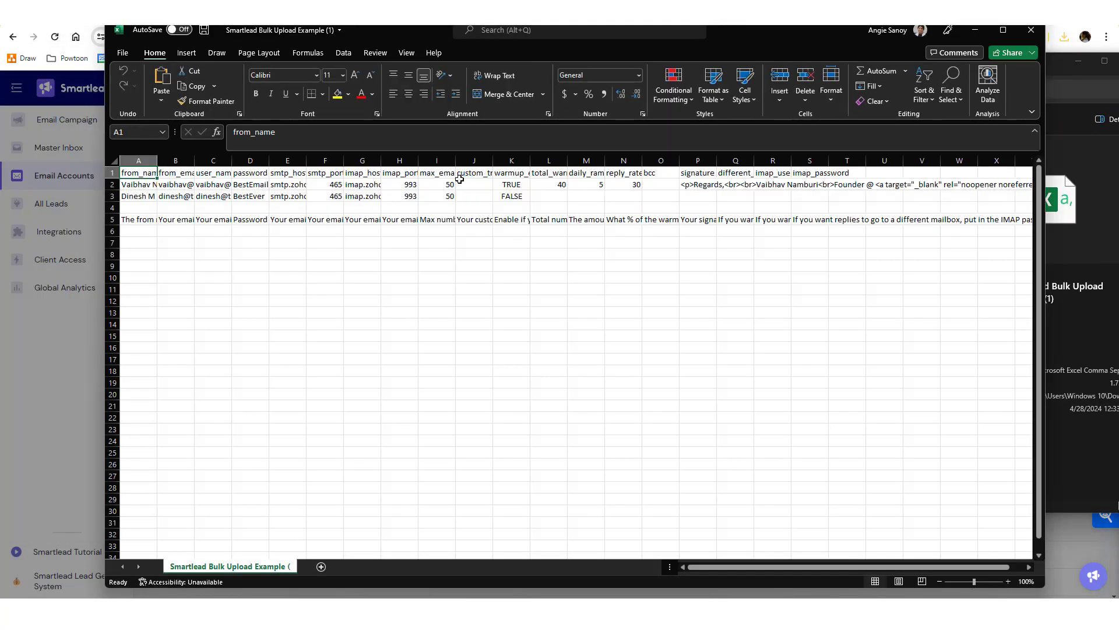
pyautogui.moveTo(157, 161); pyautogui.dragTo(224, 162)
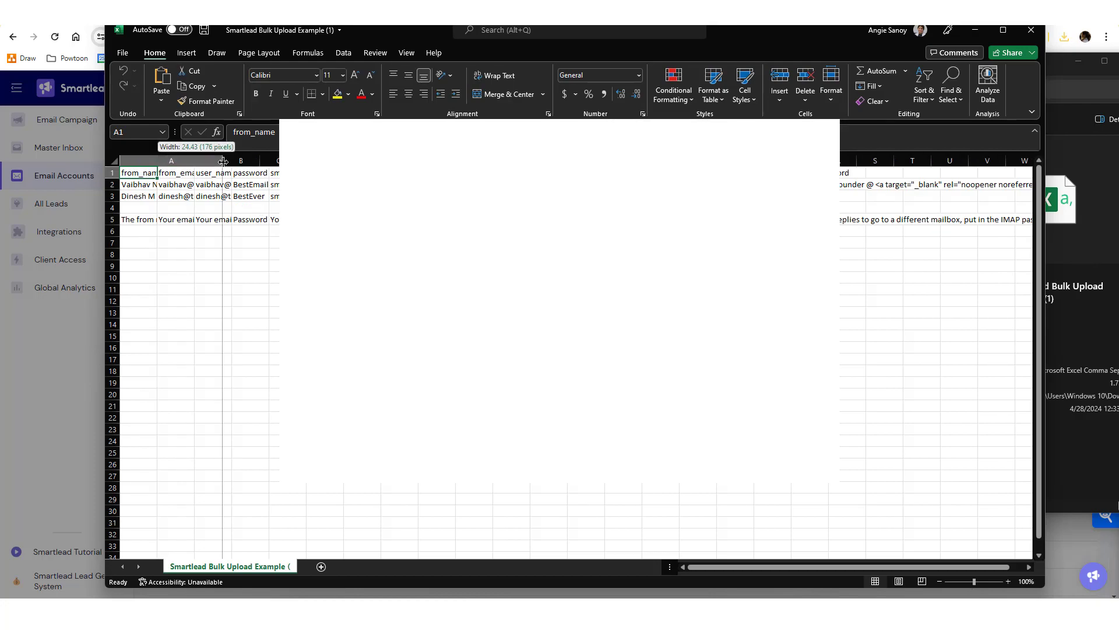
pyautogui.click(818, 150)
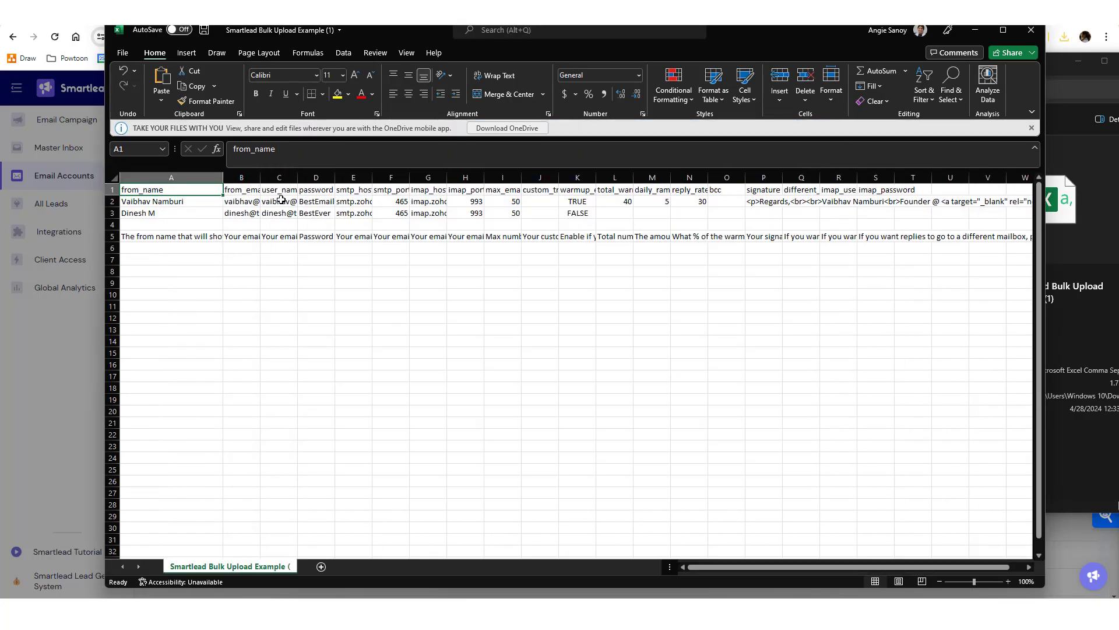
pyautogui.moveTo(259, 181); pyautogui.dragTo(747, 178)
pyautogui.moveTo(434, 179); pyautogui.dragTo(470, 178)
pyautogui.click(1003, 30)
# Step: Delete row 5, the field description row
pyautogui.click(307, 198)
pyautogui.click(307, 208)
pyautogui.click(91, 222)
pyautogui.click(8, 222)
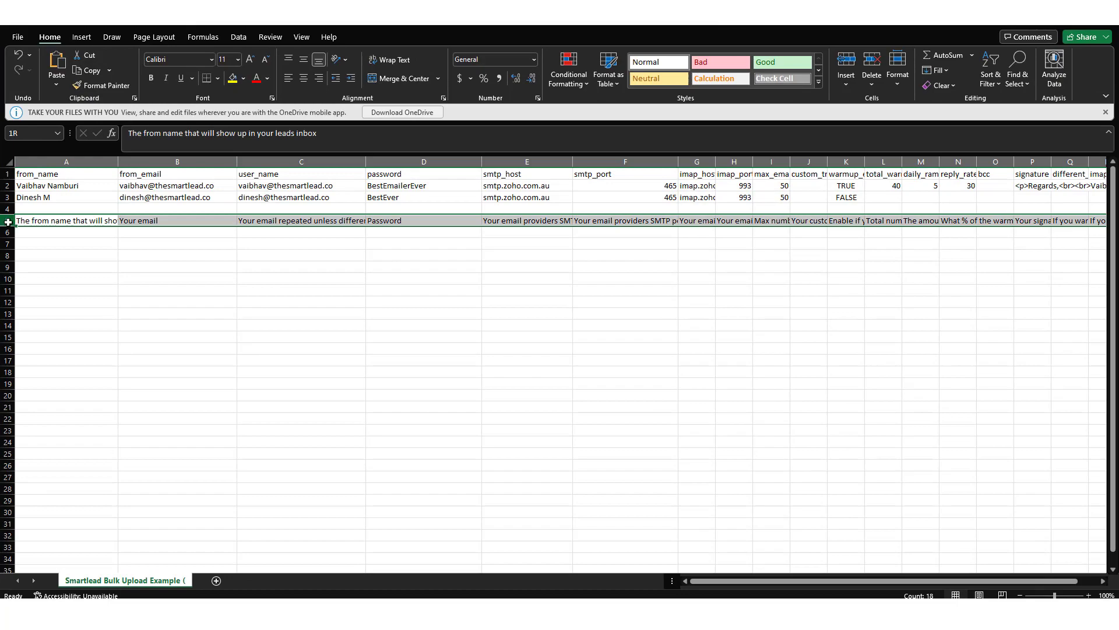
pyautogui.rightClick(9, 225)
pyautogui.click(41, 334)
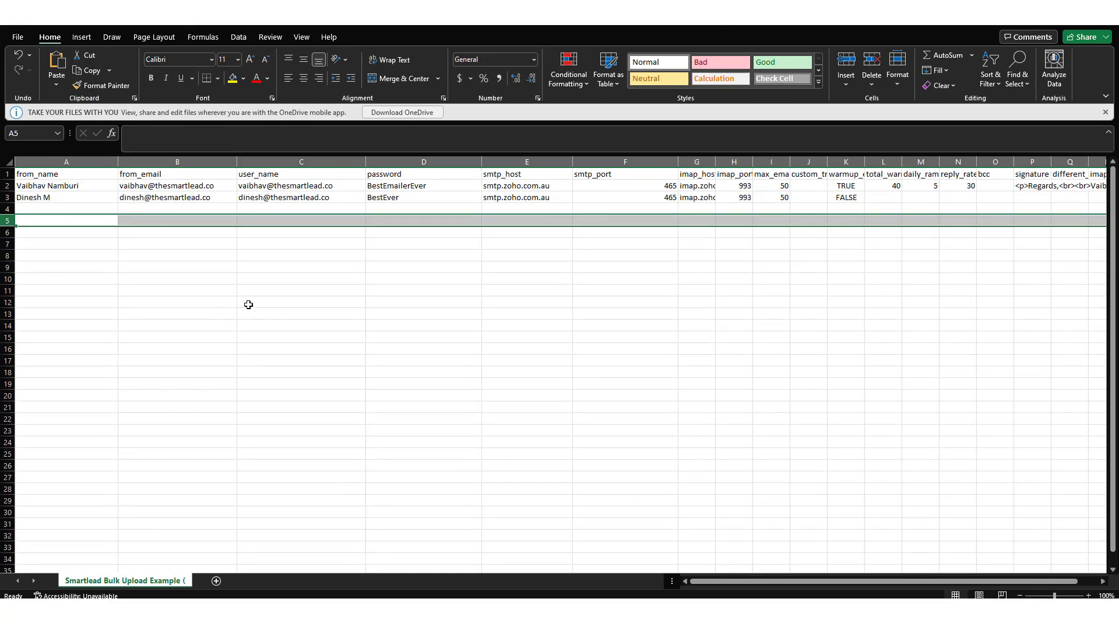
pyautogui.click(247, 303)
# Step: Check the smtp_host and smtp_port cells and select SiteGround's server hostname to copy
pyautogui.click(542, 197)
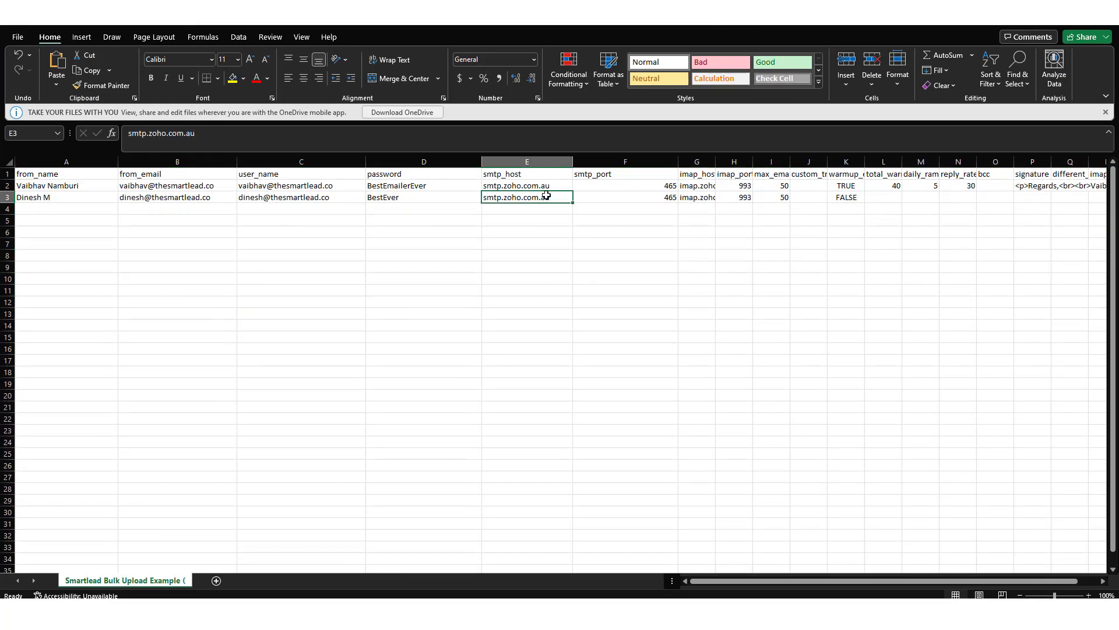
pyautogui.moveTo(600, 197); pyautogui.dragTo(607, 208)
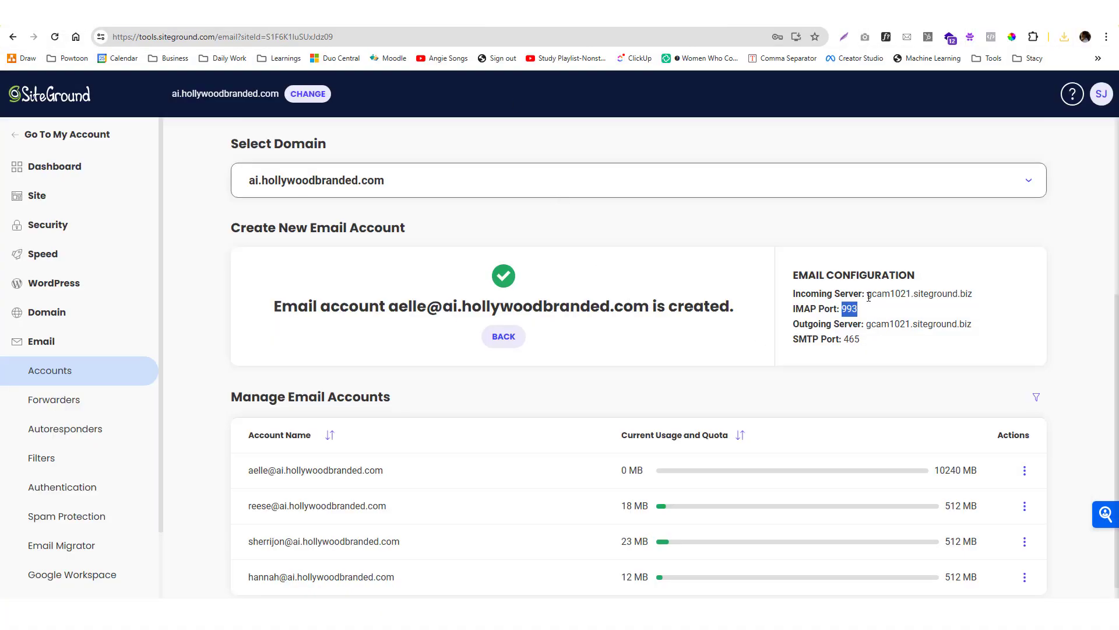
pyautogui.moveTo(868, 295); pyautogui.dragTo(989, 301)
pyautogui.hotkey('ctrl', 'c')
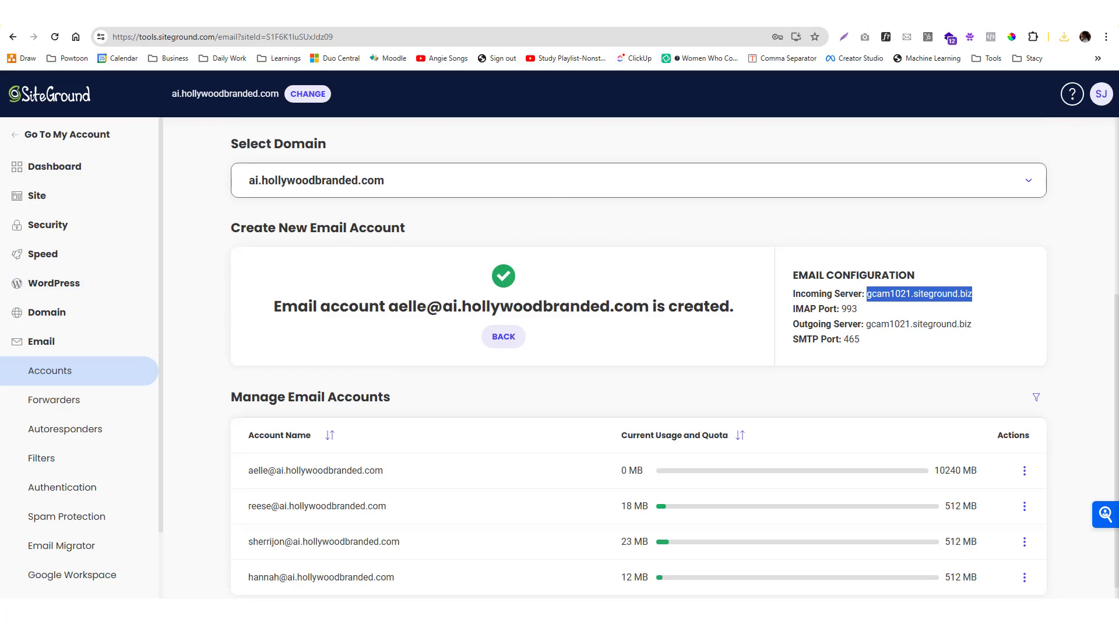
# Step: Paste gcam1021.siteground.biz into E2 and fill smtp_host down to row 15
pyautogui.hotkey('alt', 'Tab')
pyautogui.click(542, 309)
pyautogui.click(543, 298)
pyautogui.hotkey('ctrl', 'v')
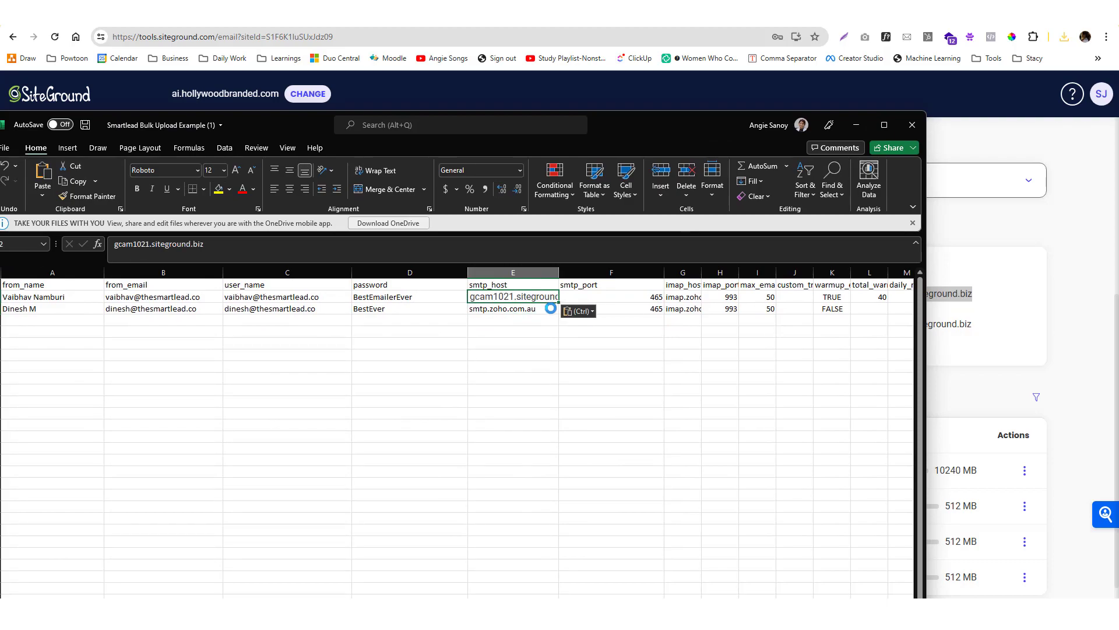
pyautogui.moveTo(560, 300); pyautogui.dragTo(560, 455)
pyautogui.doubleClick(559, 272)
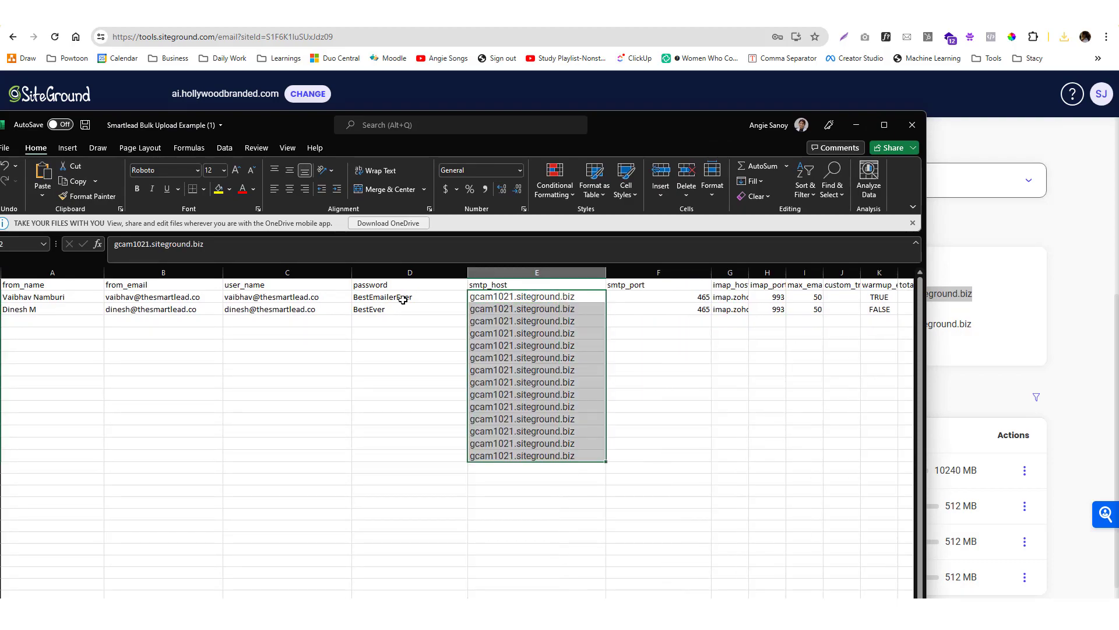
pyautogui.moveTo(396, 298); pyautogui.dragTo(399, 363)
# Step: Fill smtp_port 465 from F2 down to row 15 and widen column G
pyautogui.moveTo(665, 300); pyautogui.dragTo(670, 406)
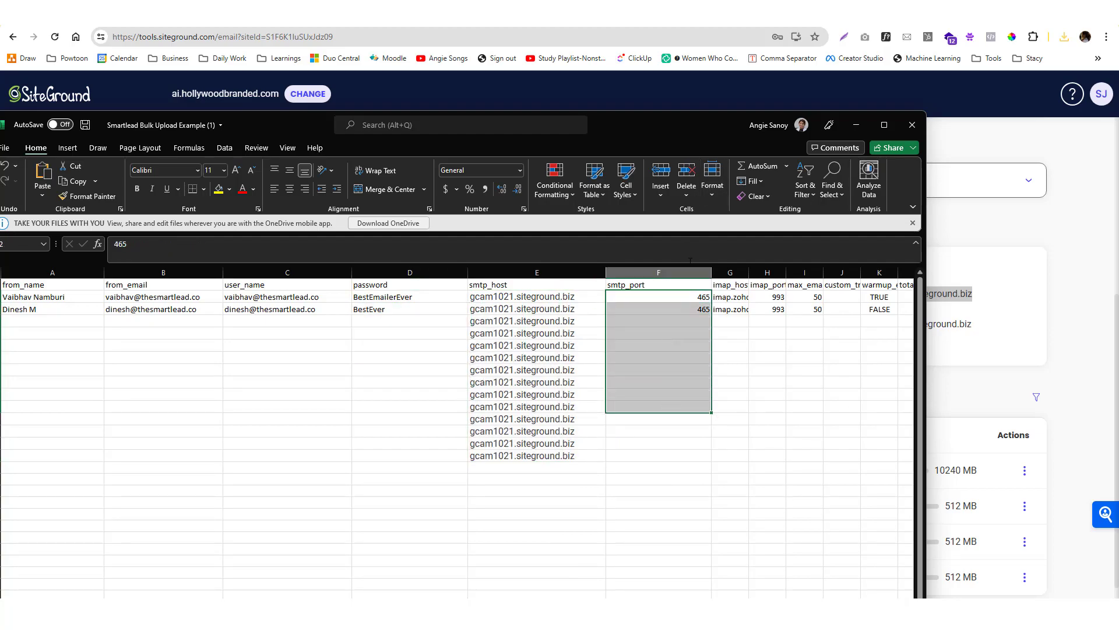
pyautogui.click(697, 316)
pyautogui.click(703, 299)
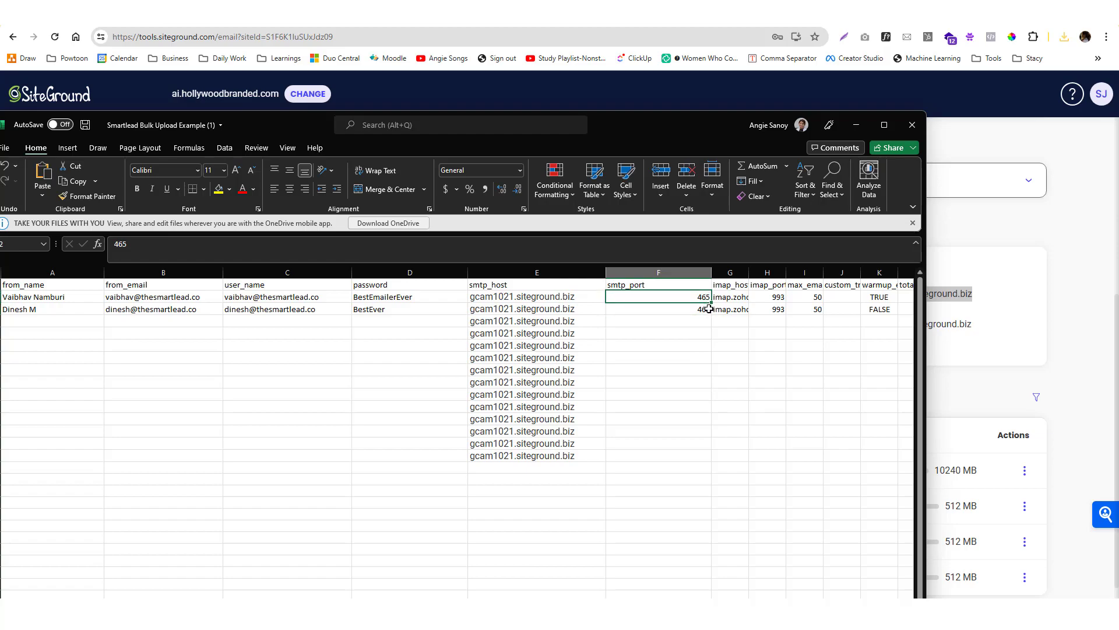
pyautogui.moveTo(712, 302); pyautogui.dragTo(694, 461)
pyautogui.moveTo(749, 272); pyautogui.dragTo(808, 272)
pyautogui.moveTo(640, 119); pyautogui.dragTo(613, 117)
pyautogui.click(829, 124)
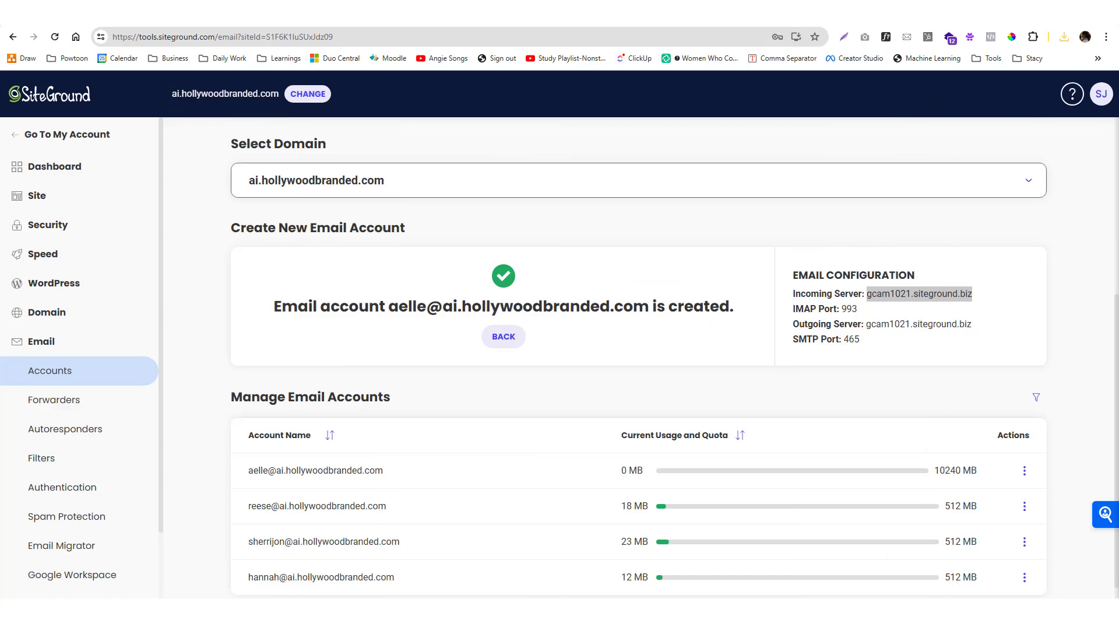
pyautogui.hotkey('alt', 'Tab')
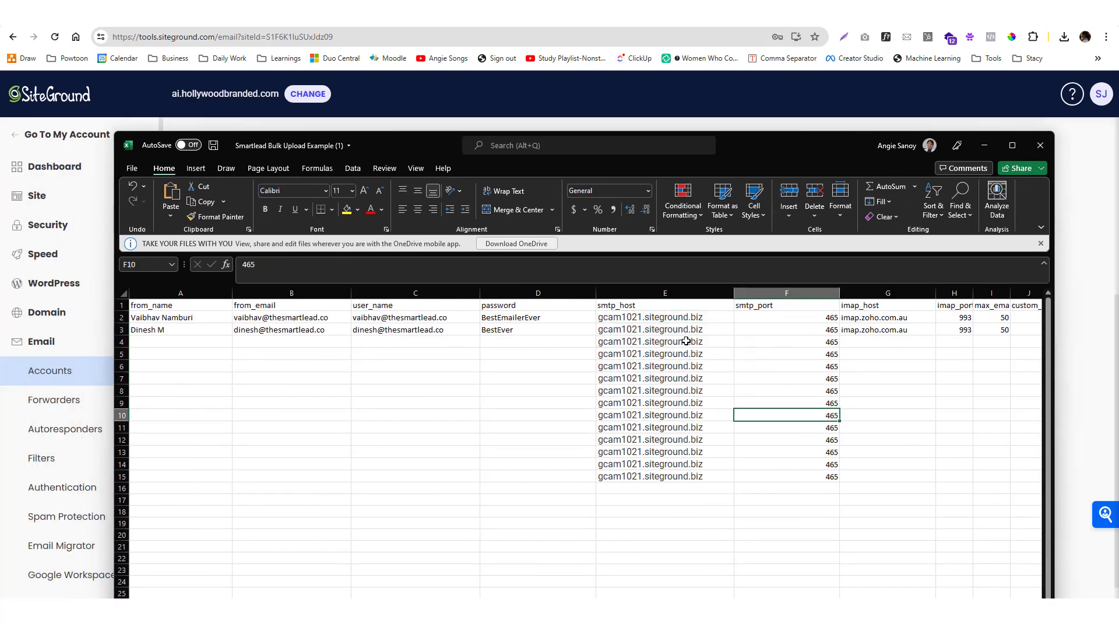
# Step: Move the SiteGround hostnames from smtp_host E2:E15 into the imap_host column at G2
pyautogui.moveTo(682, 320); pyautogui.dragTo(682, 476)
pyautogui.hotkey('ctrl', 'x')
pyautogui.click(886, 317)
pyautogui.hotkey('ctrl', 'v')
# Step: Fill rows 2–15 with imap port 993 and max emails 50
pyautogui.moveTo(965, 318); pyautogui.dragTo(972, 479)
pyautogui.moveTo(936, 292); pyautogui.dragTo(967, 291)
pyautogui.click(1023, 329)
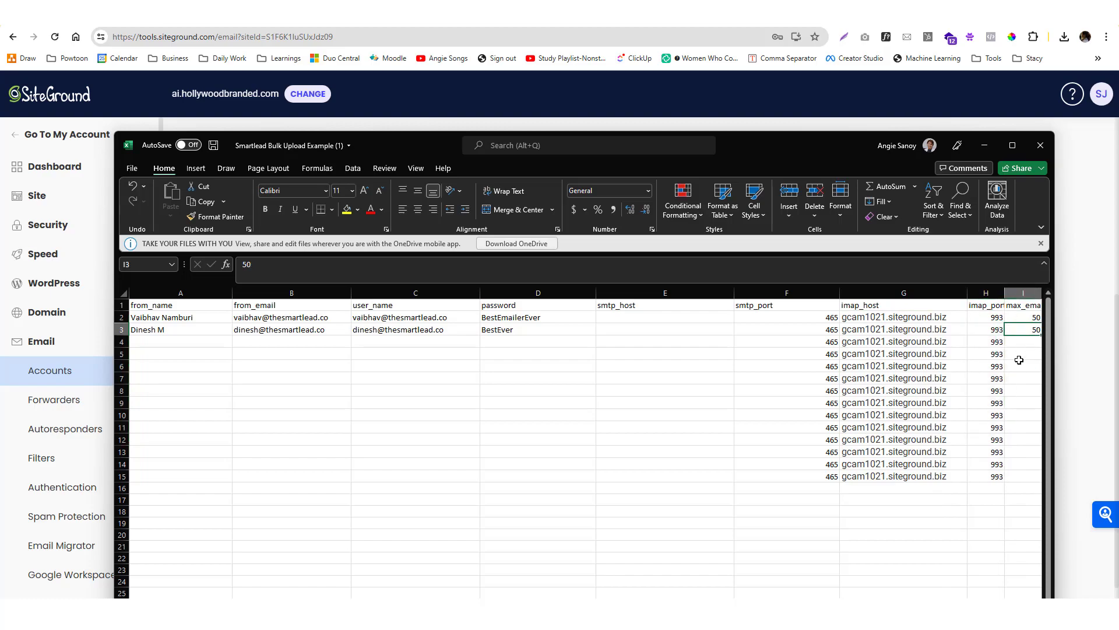
pyautogui.click(1012, 146)
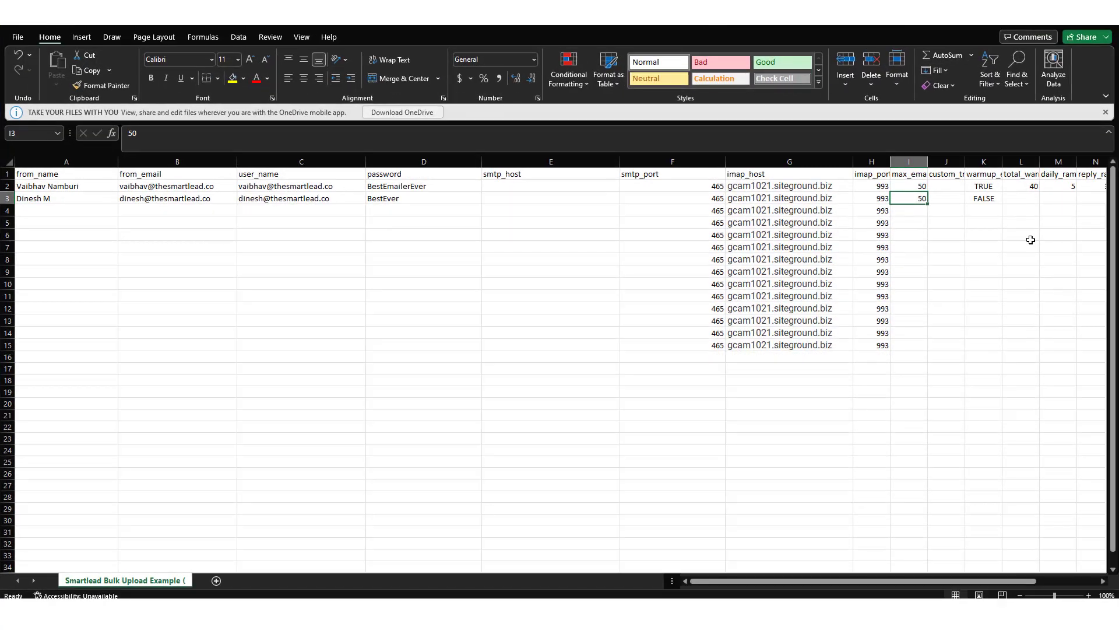
pyautogui.moveTo(917, 183); pyautogui.dragTo(927, 352)
# Step: Fill warmup TRUE down to row 15, leaving the empty smtp_host cell E2 selected
pyautogui.click(981, 184)
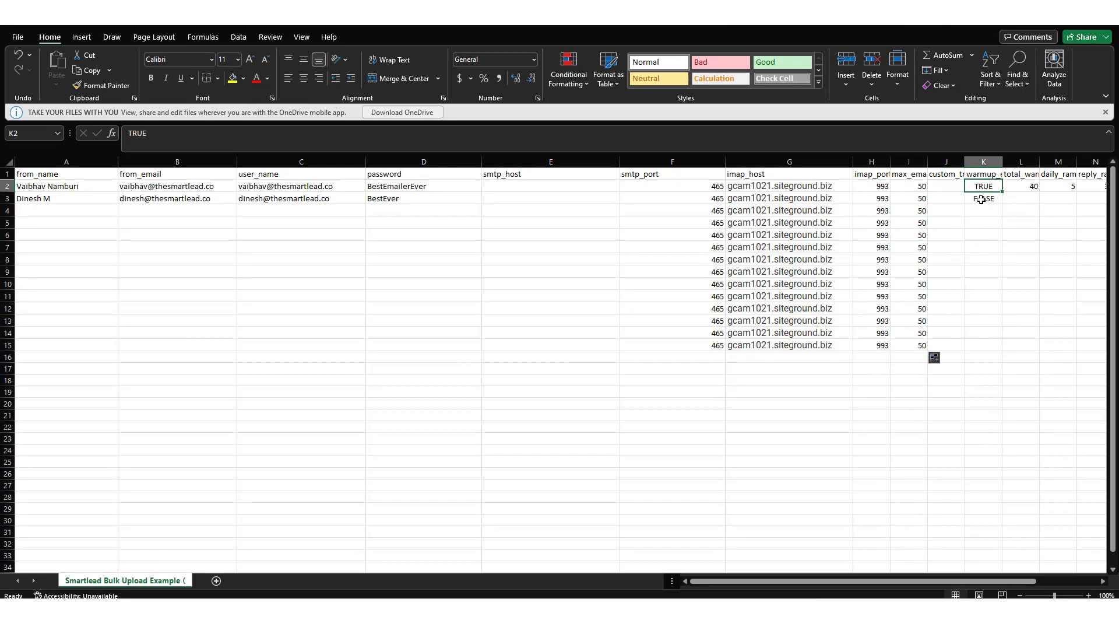
pyautogui.moveTo(1001, 192); pyautogui.dragTo(994, 349)
pyautogui.click(519, 185)
pyautogui.hotkey('alt', 'Tab')
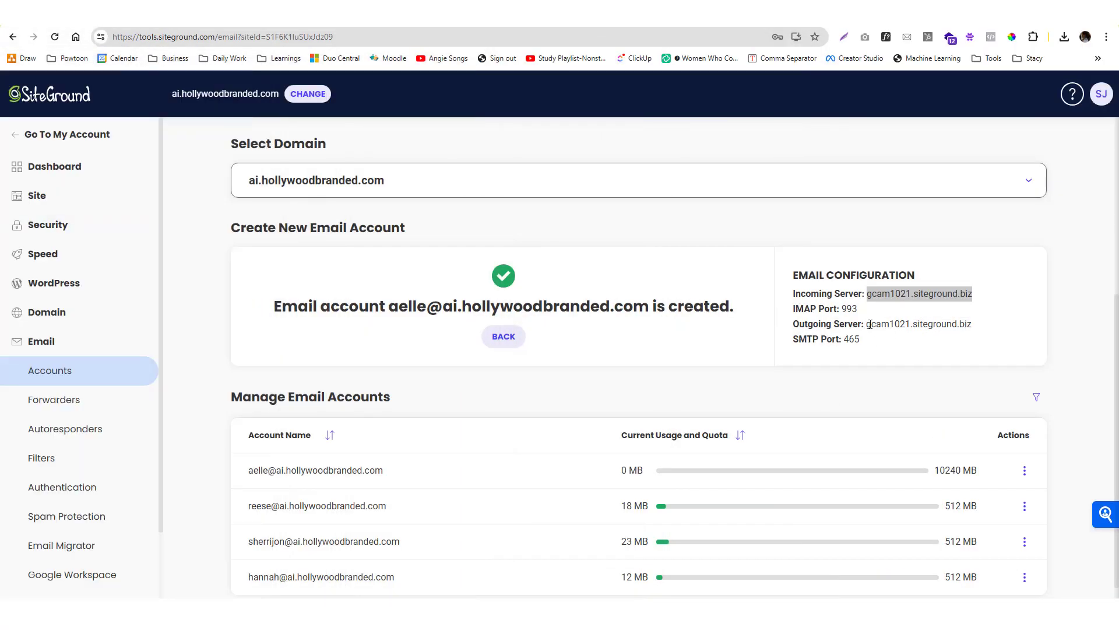
# Step: Paste the outgoing server gcam1021.siteground.biz into E2 and fill smtp_host down to row 15
pyautogui.moveTo(870, 325)
pyautogui.mouseDown()
pyautogui.moveTo(985, 330)
pyautogui.moveTo(867, 327)
pyautogui.mouseUp()
pyautogui.hotkey('alt', 'Tab')
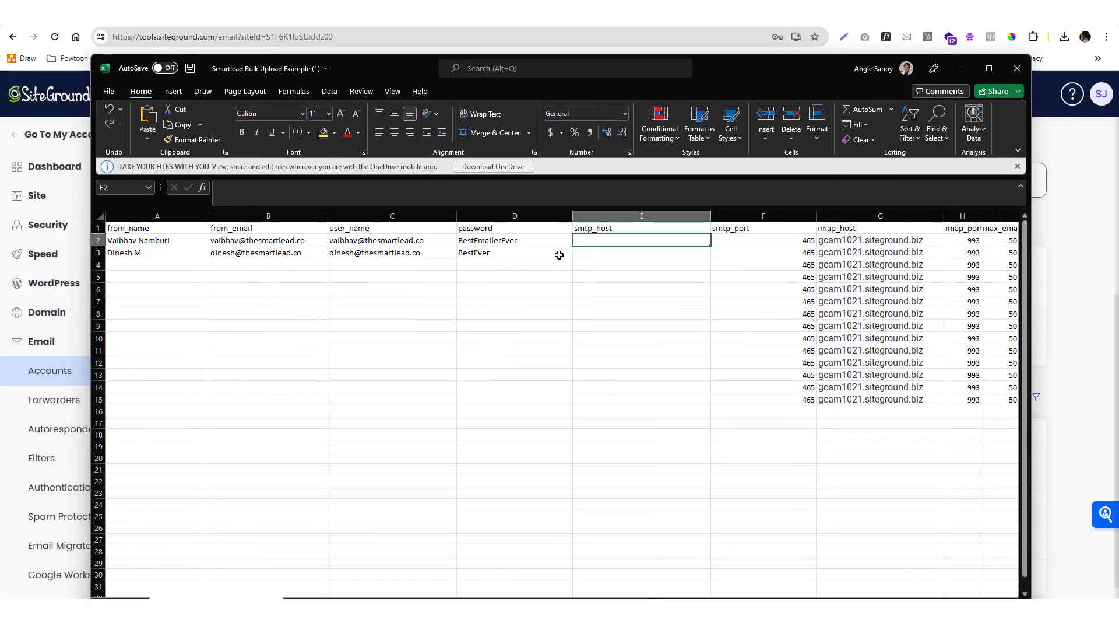
pyautogui.click(625, 253)
pyautogui.click(632, 240)
pyautogui.hotkey('ctrl', 'v')
pyautogui.moveTo(711, 246); pyautogui.dragTo(712, 403)
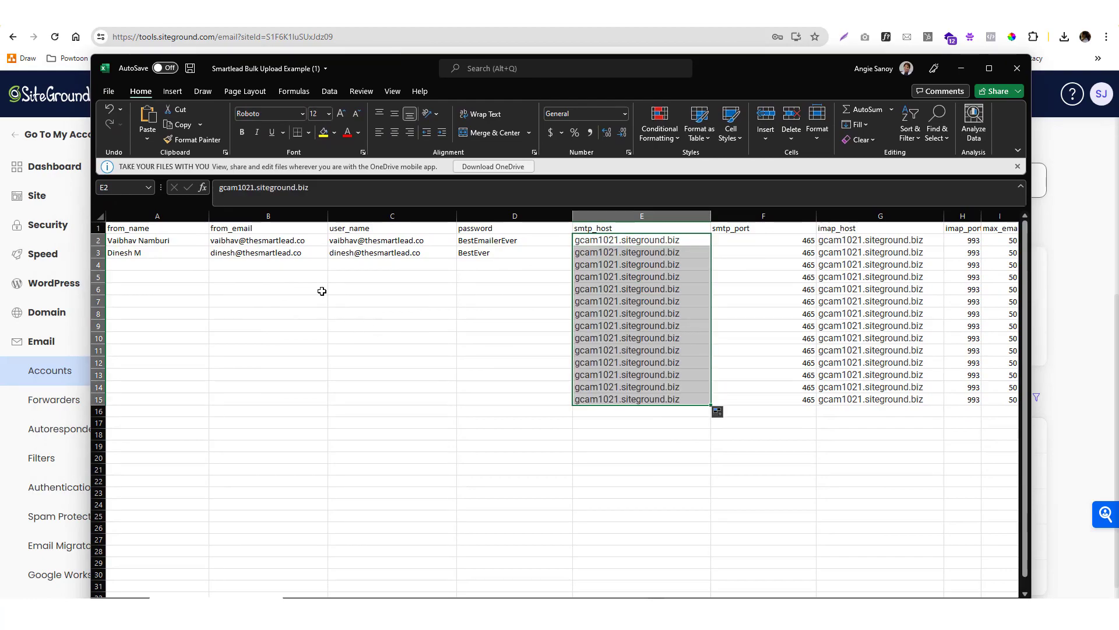
pyautogui.click(250, 257)
# Step: Open Smartlead's app password SMTP setup form and look it over
pyautogui.click(373, 262)
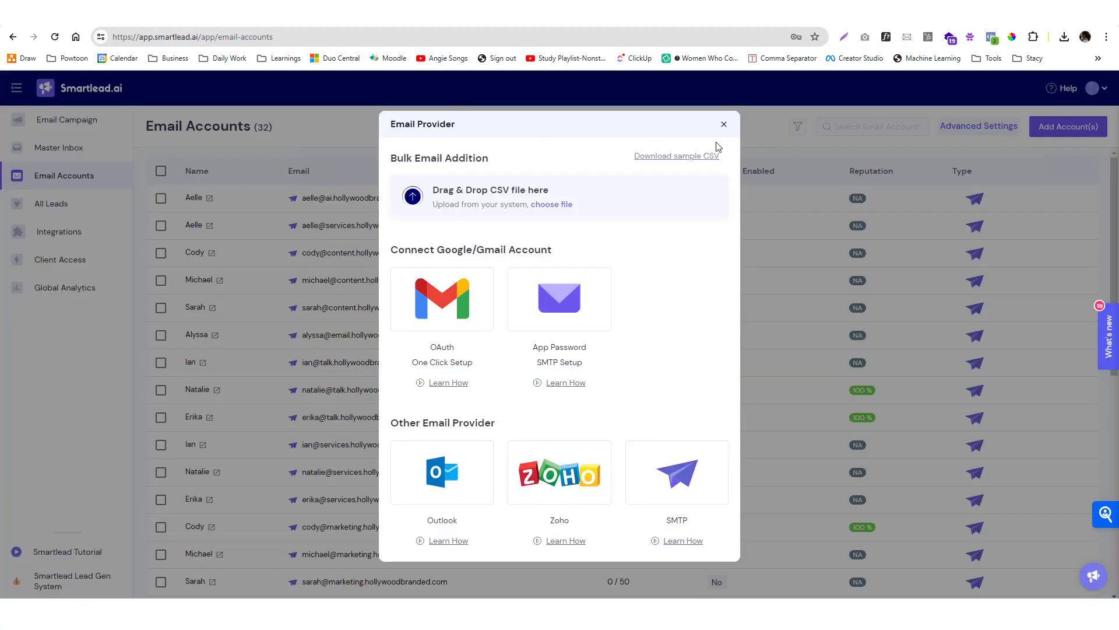
pyautogui.click(549, 295)
pyautogui.scroll(-1, 506, 340)
pyautogui.scroll(1, 504, 340)
# Step: Close the SMTP form and review the email provider options, including the Gsuite connection steps
pyautogui.click(744, 102)
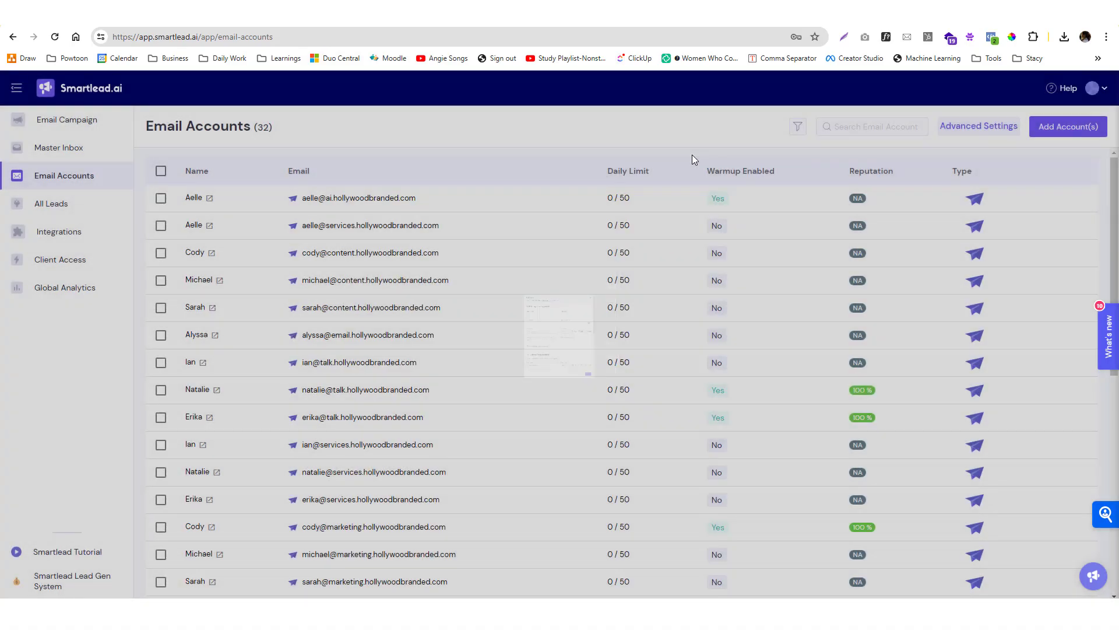
pyautogui.click(1050, 125)
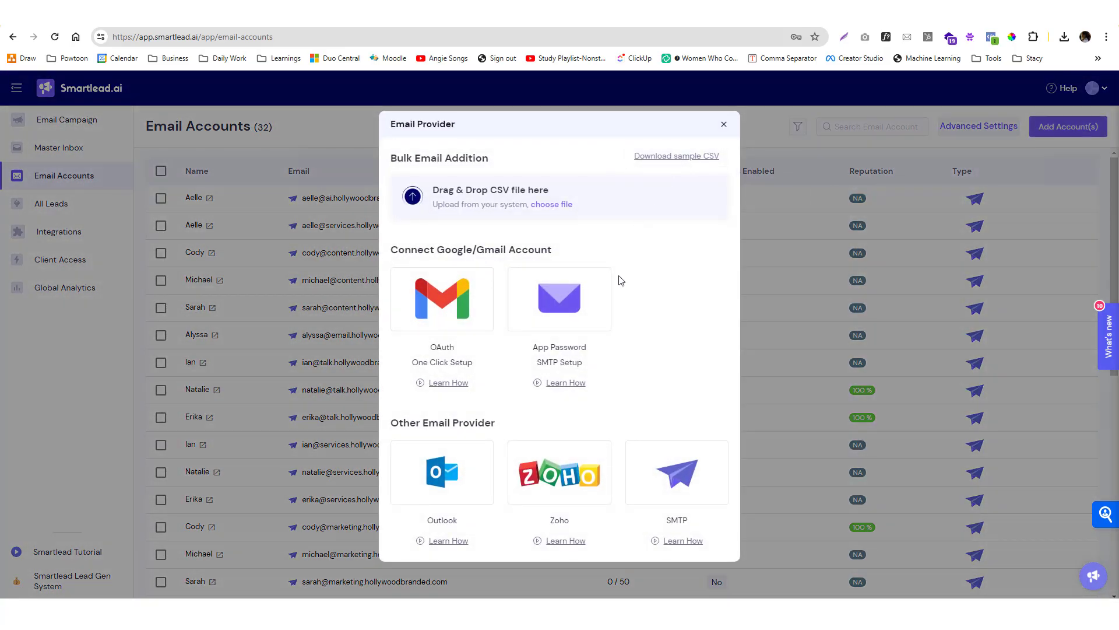
pyautogui.click(462, 319)
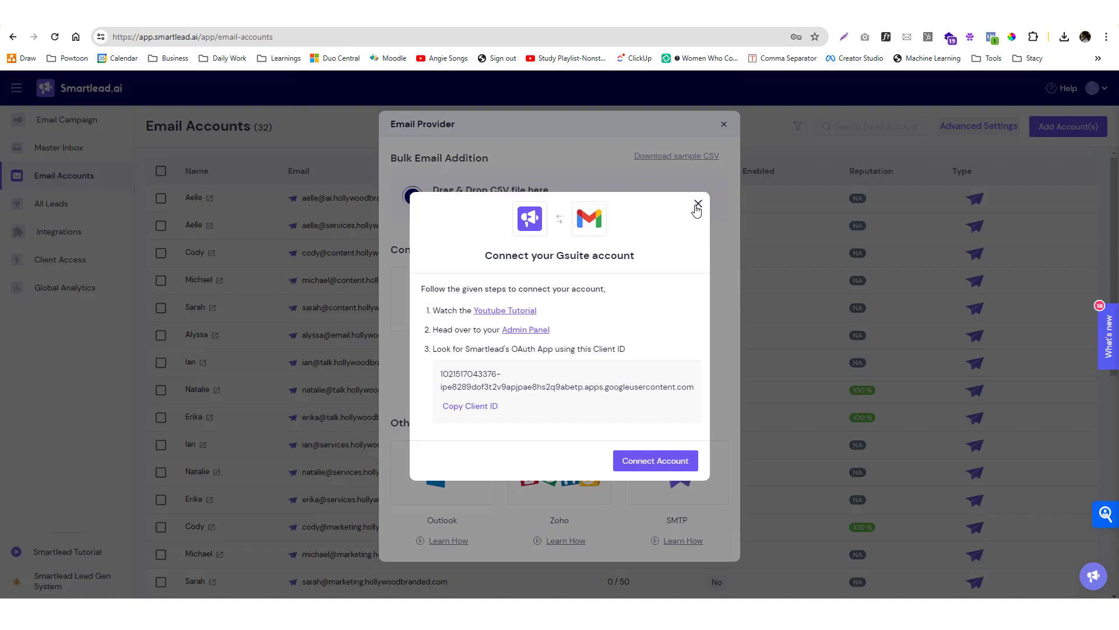
pyautogui.click(697, 205)
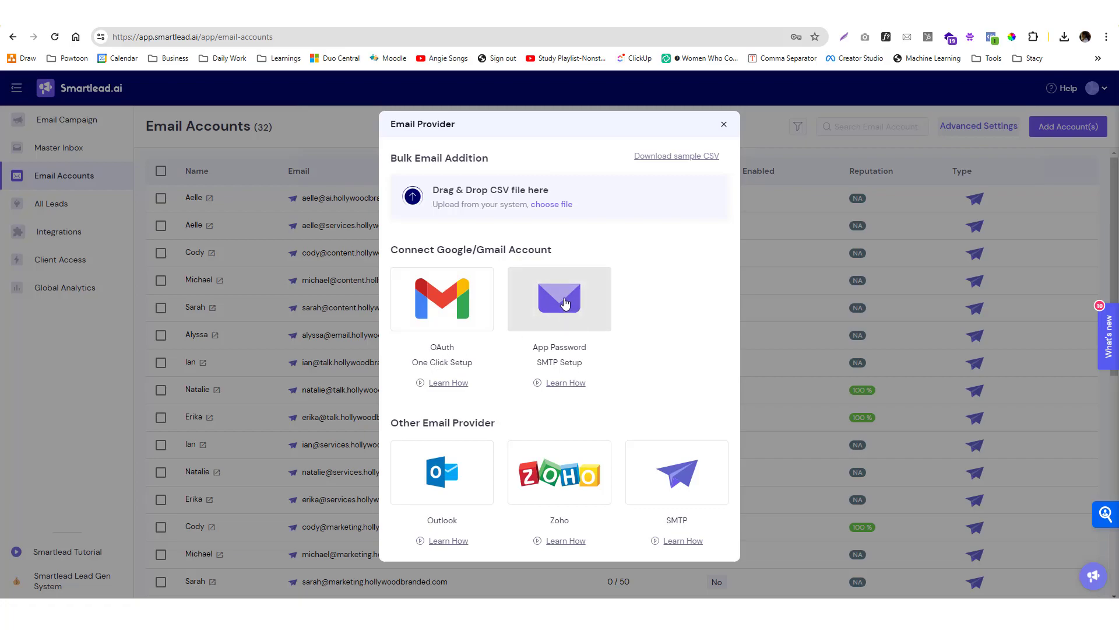
pyautogui.click(723, 124)
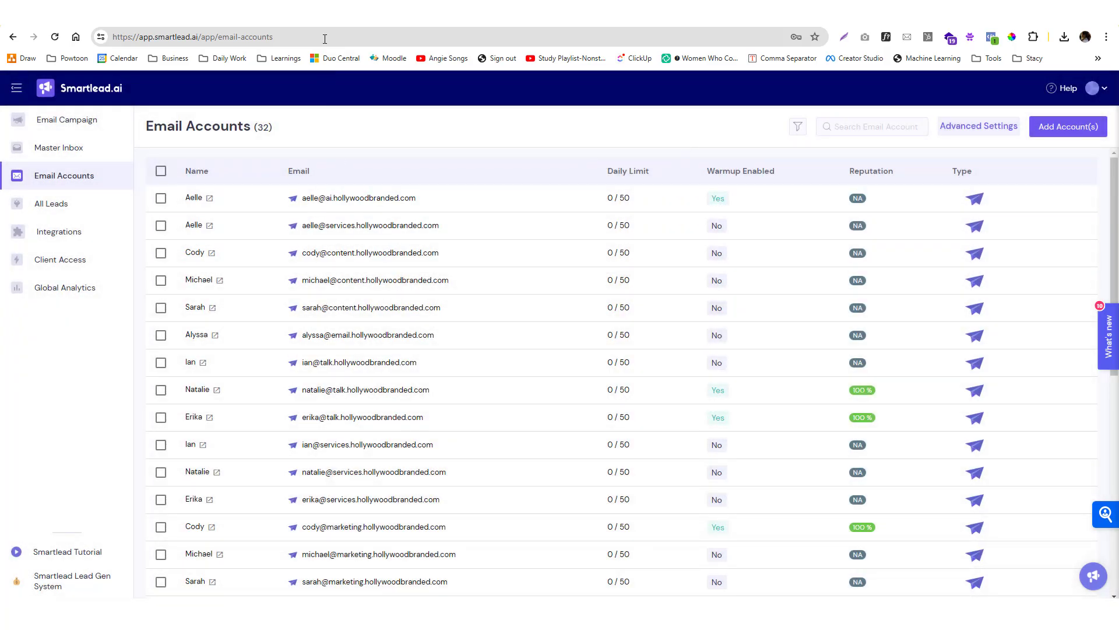
# Step: Go from Cloudflare's DNS records back to the account Home page listing hollywoodbranded.com
pyautogui.hotkey('ctrl', 'Tab')
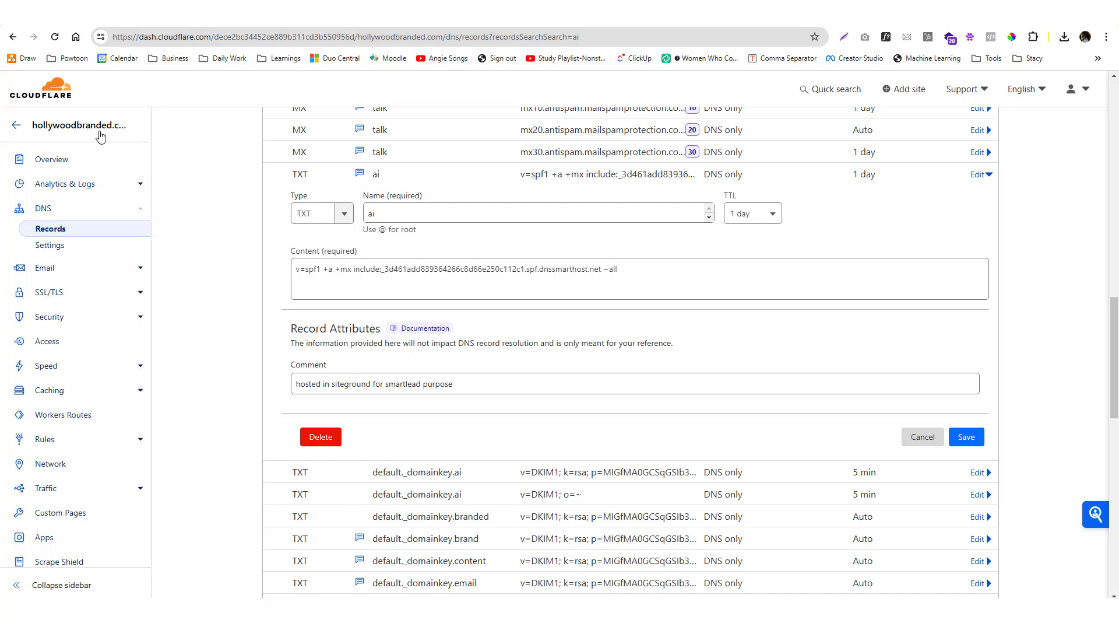
pyautogui.click(60, 161)
pyautogui.click(16, 128)
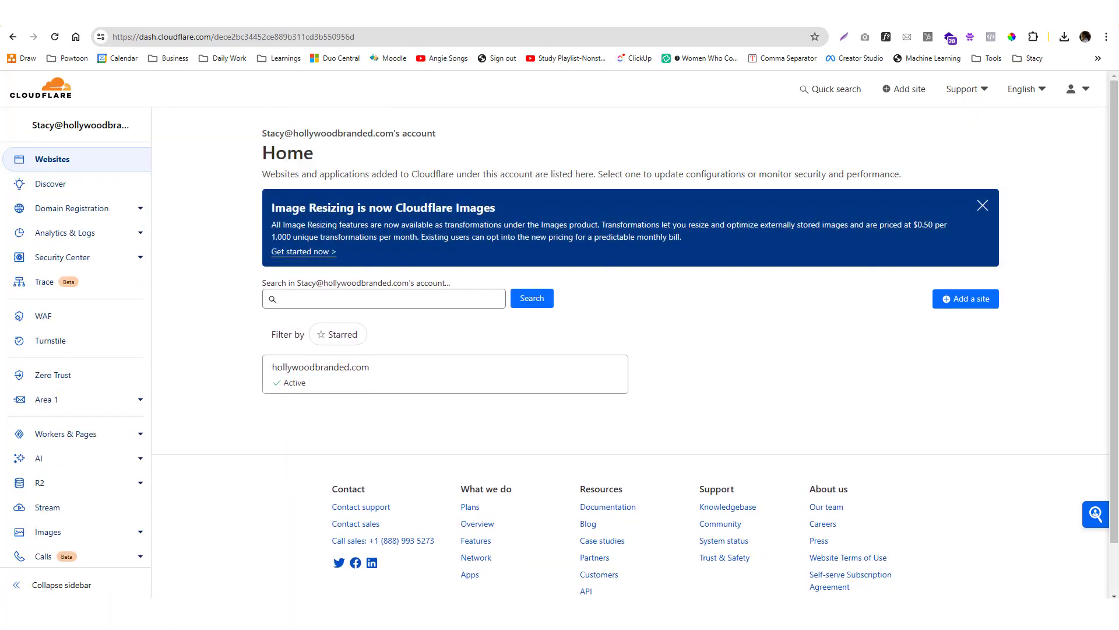